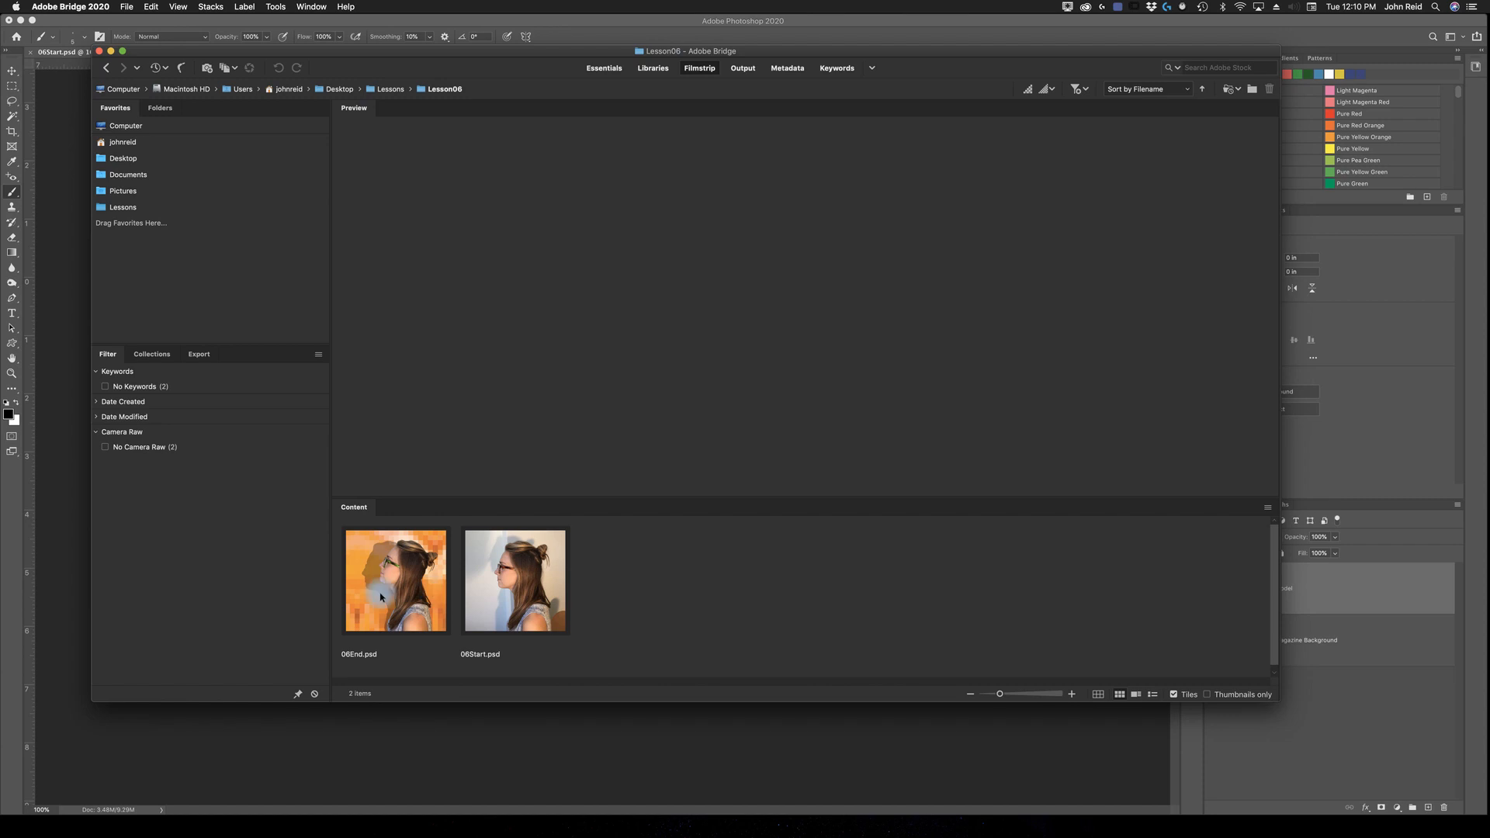
Step: Open 06Start.psd in Photoshop and start Select and Mask on the Model layer
{"action": "double_click", "coordinate": [515, 590]}
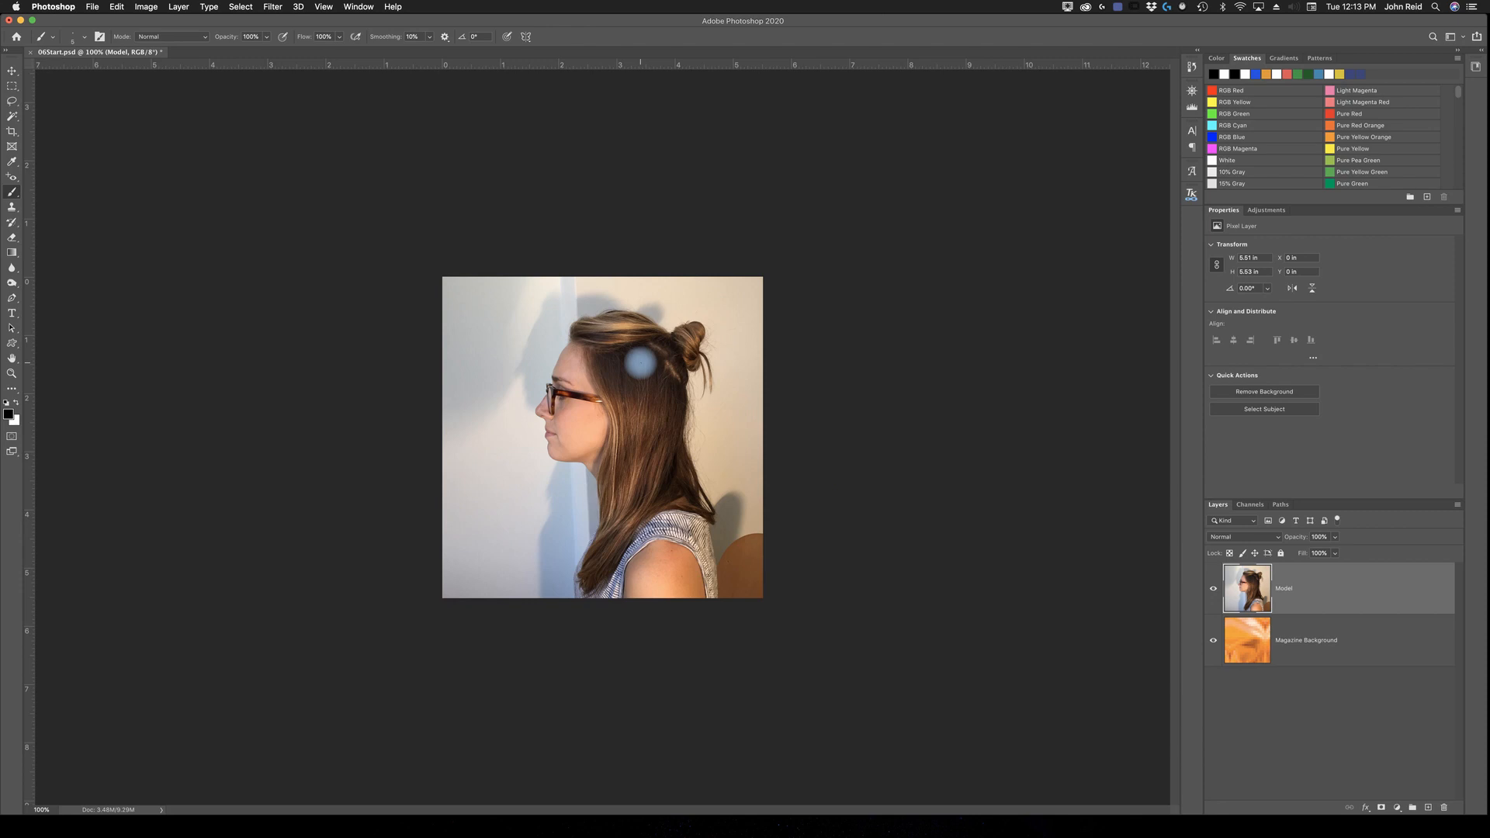
{"action": "key", "text": "ctrl+0"}
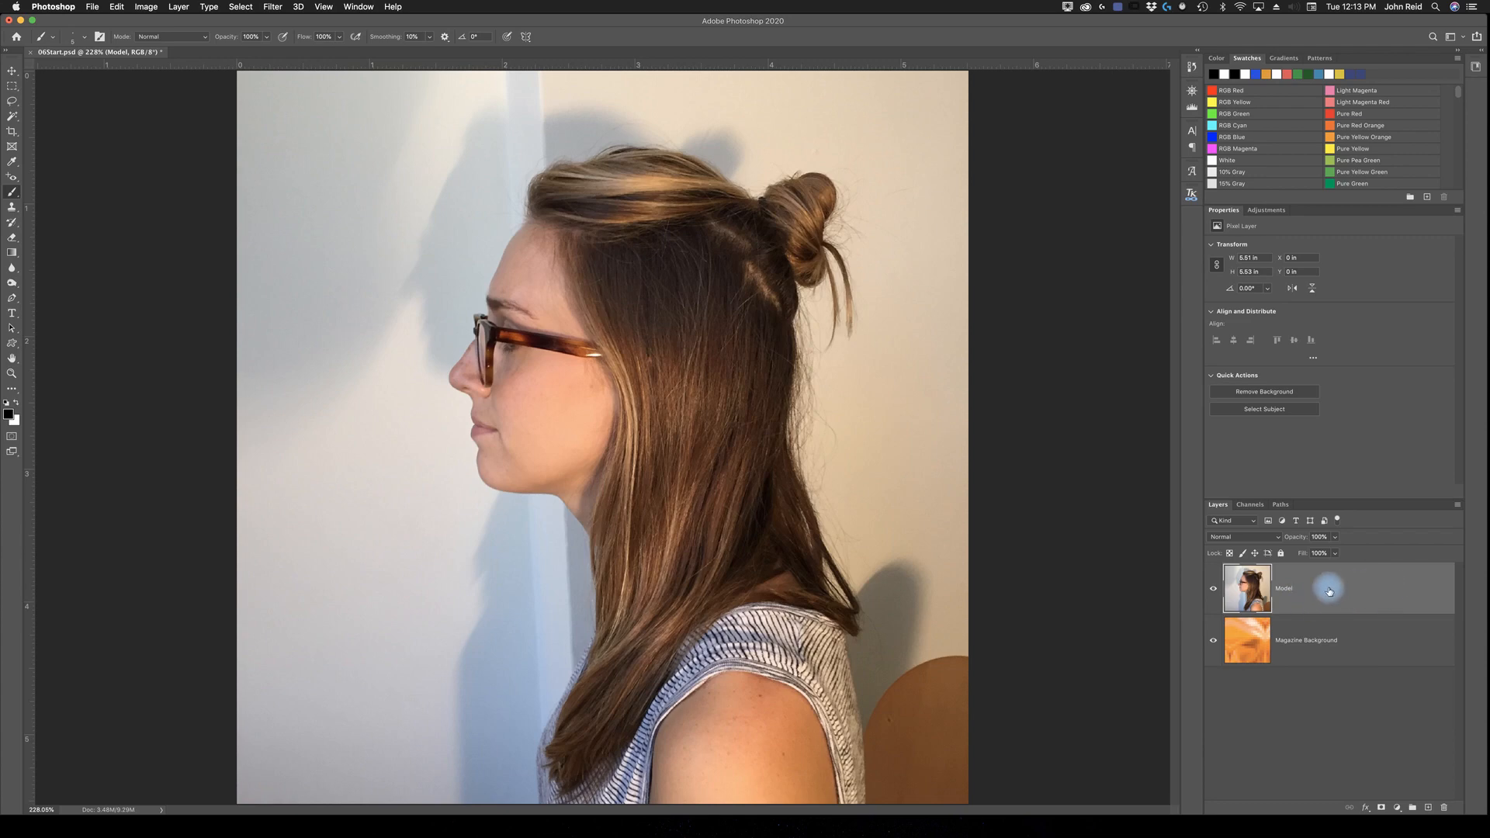
{"action": "left_click", "coordinate": [240, 7]}
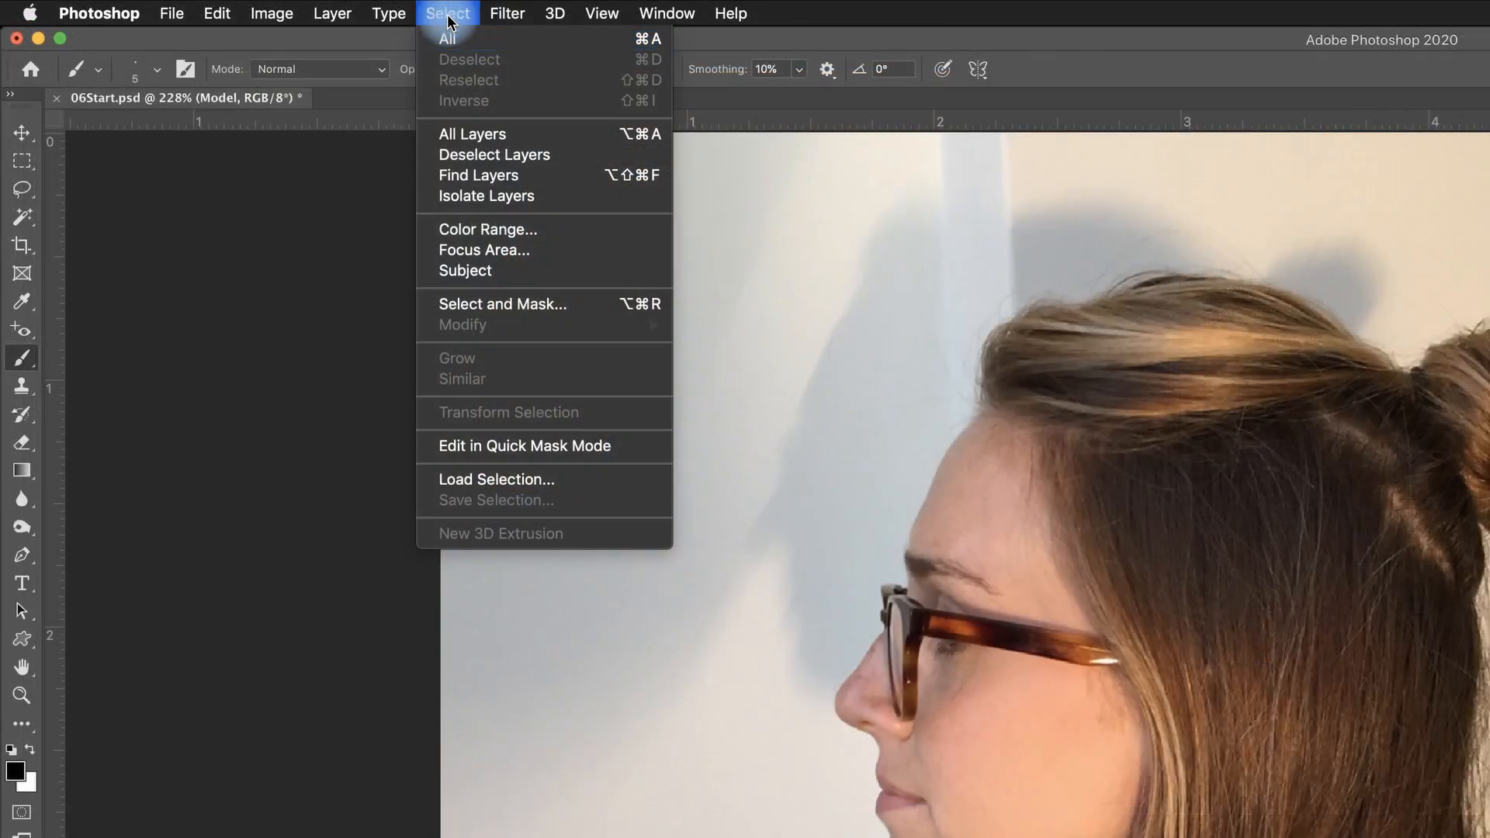
{"action": "left_click", "coordinate": [505, 303]}
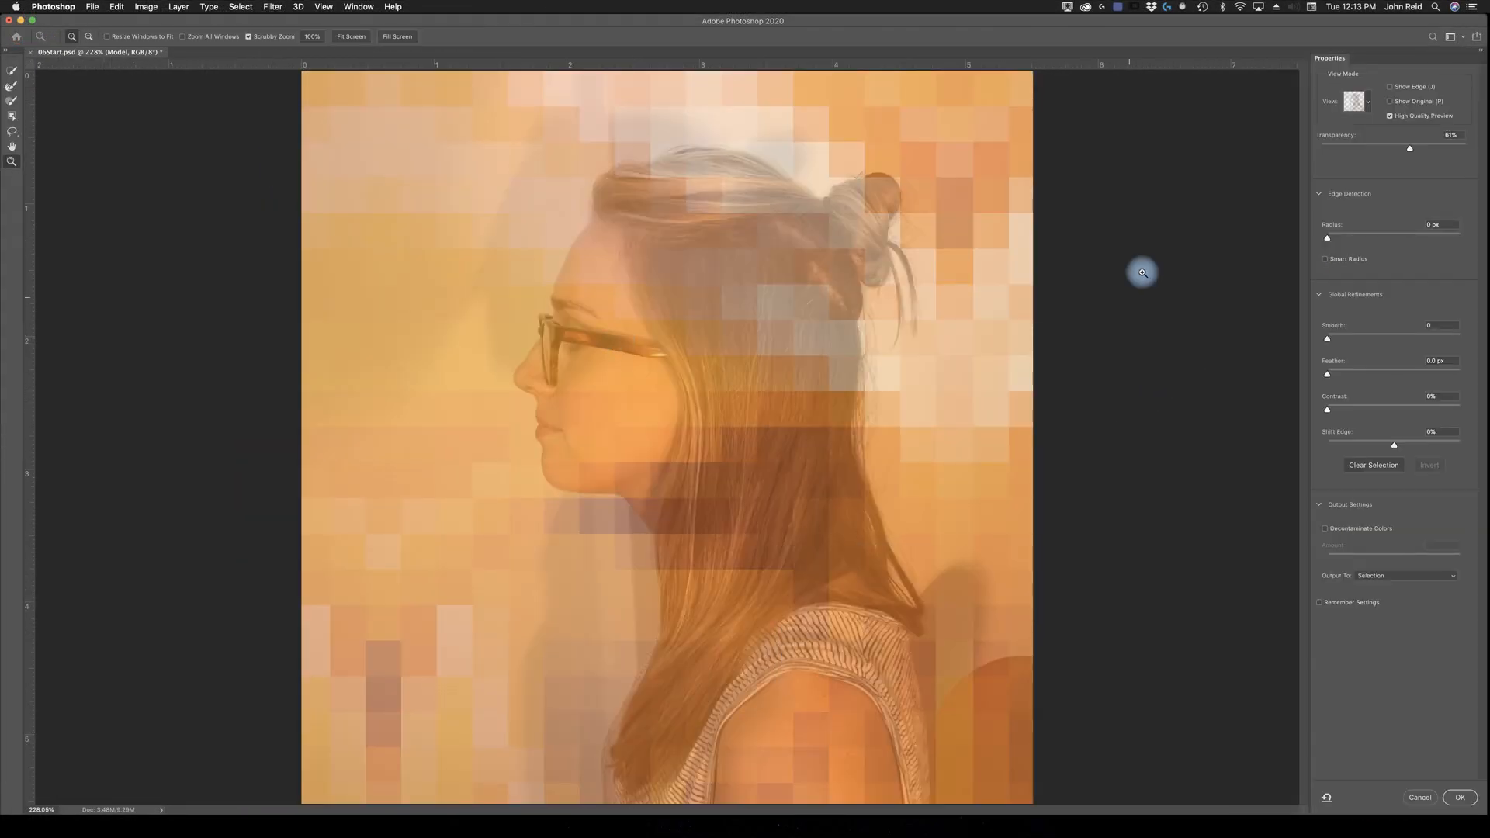
Step: Preview the selection in Onion Skin view and set the transparency to 41%
{"action": "left_click", "coordinate": [1368, 106]}
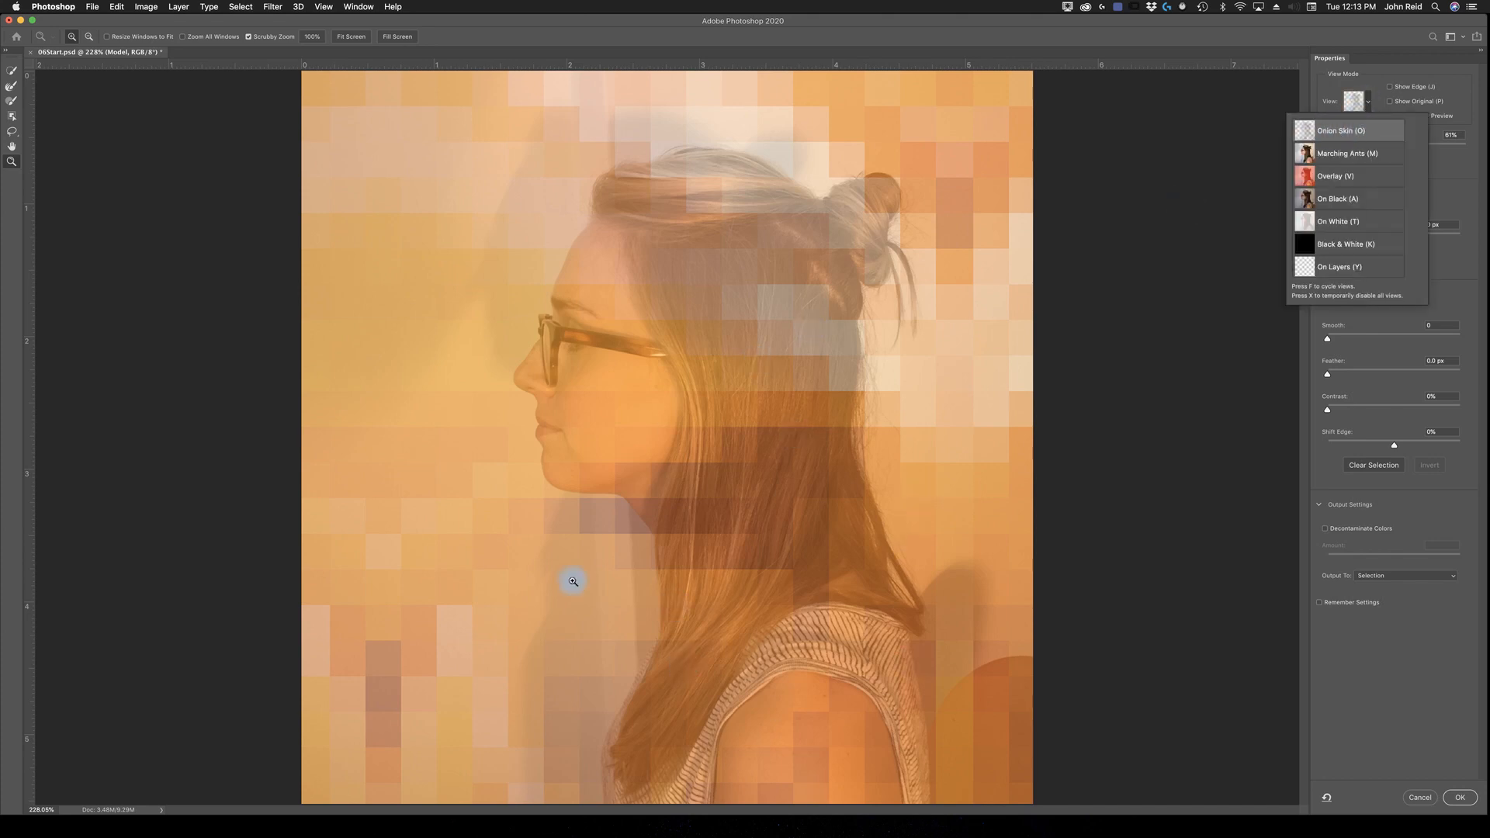
{"action": "left_click", "coordinate": [1385, 130]}
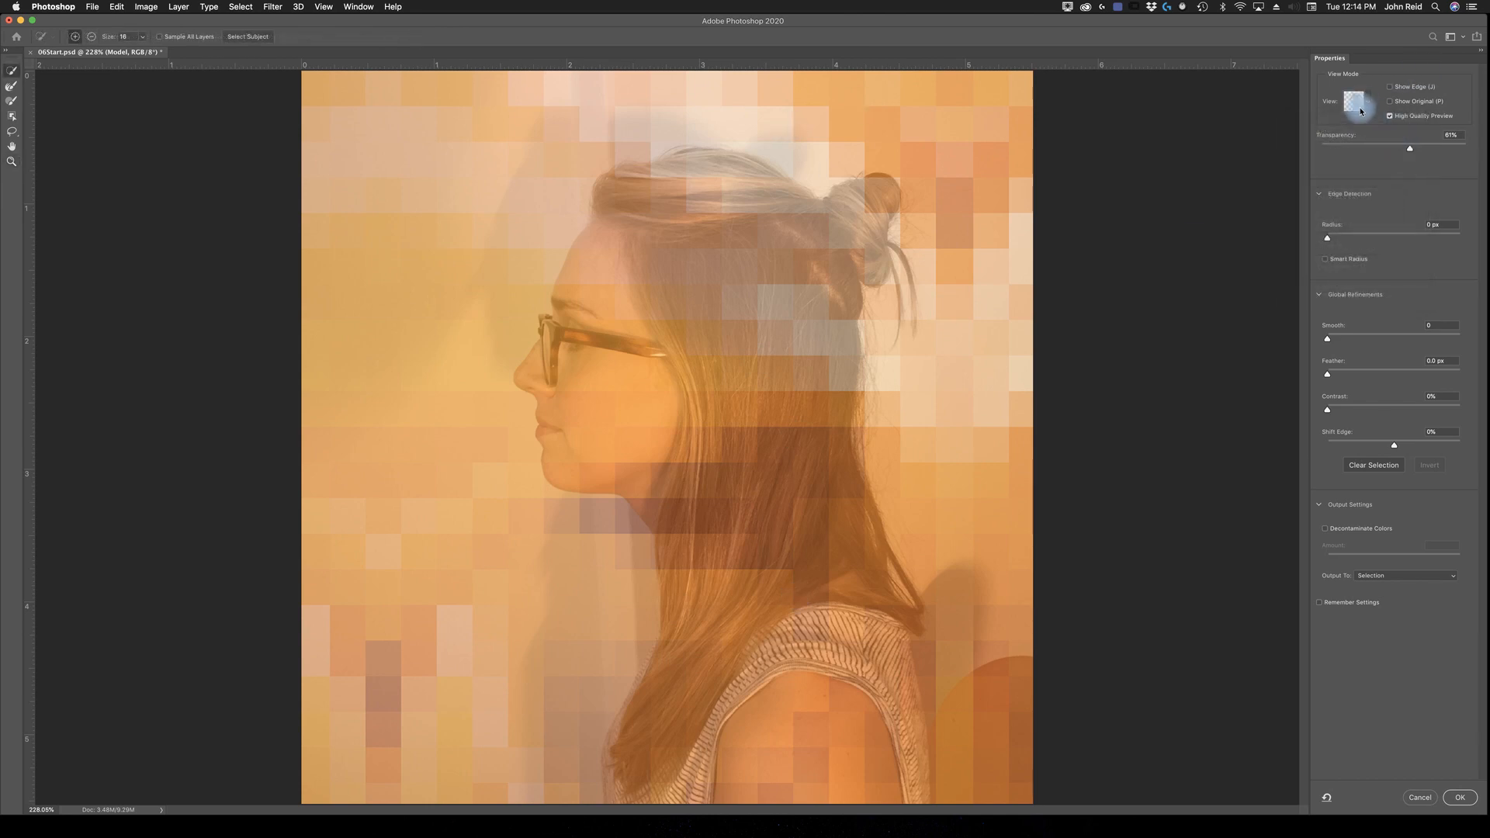
{"action": "left_click_drag", "start_coordinate": [1408, 152], "coordinate": [1381, 159]}
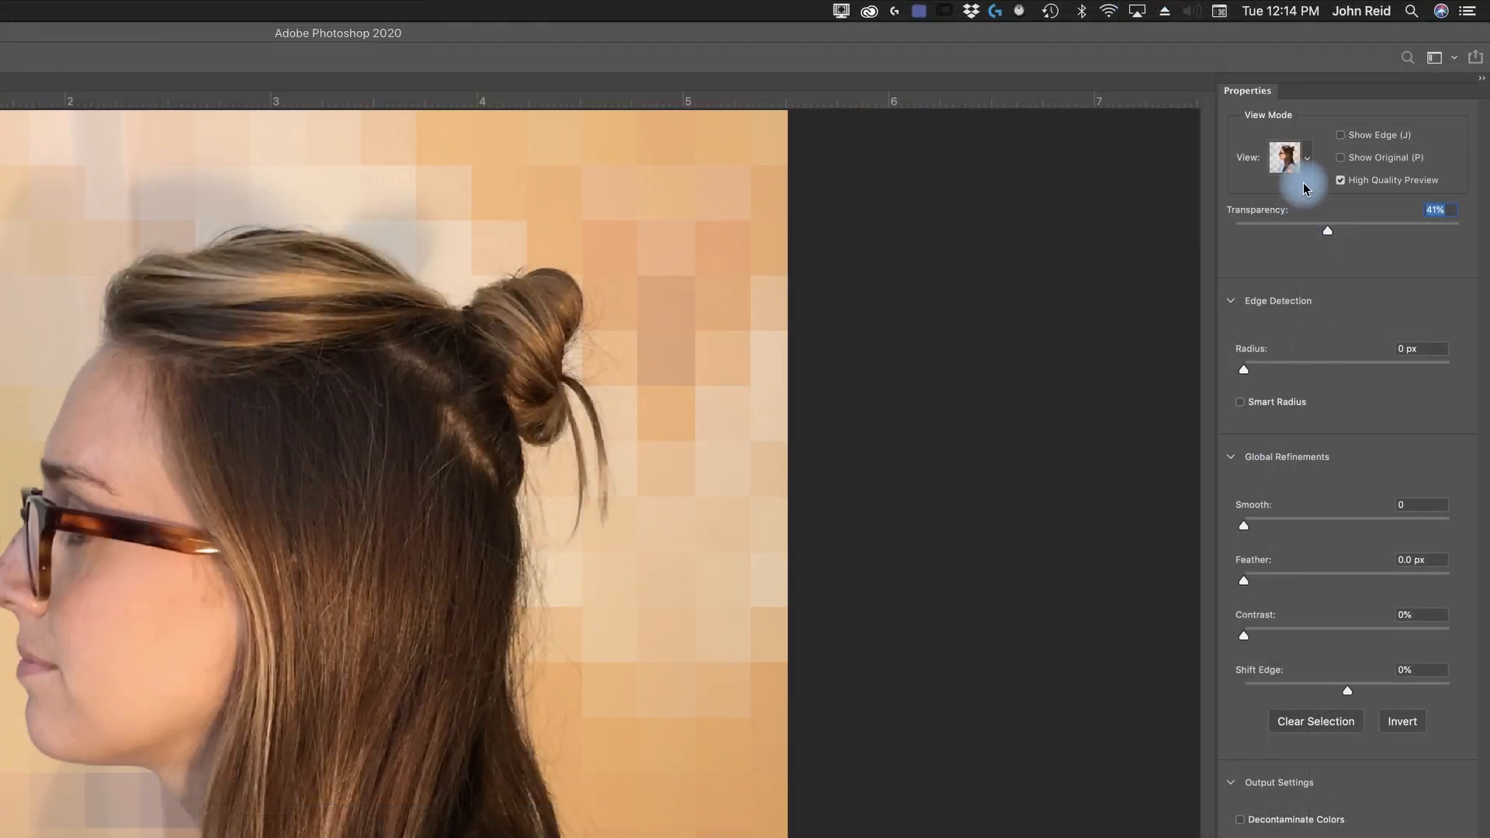
Step: Inspect the model's mask in Overlay view, compare it in Black & White view, and return to Overlay
{"action": "left_click", "coordinate": [1309, 164]}
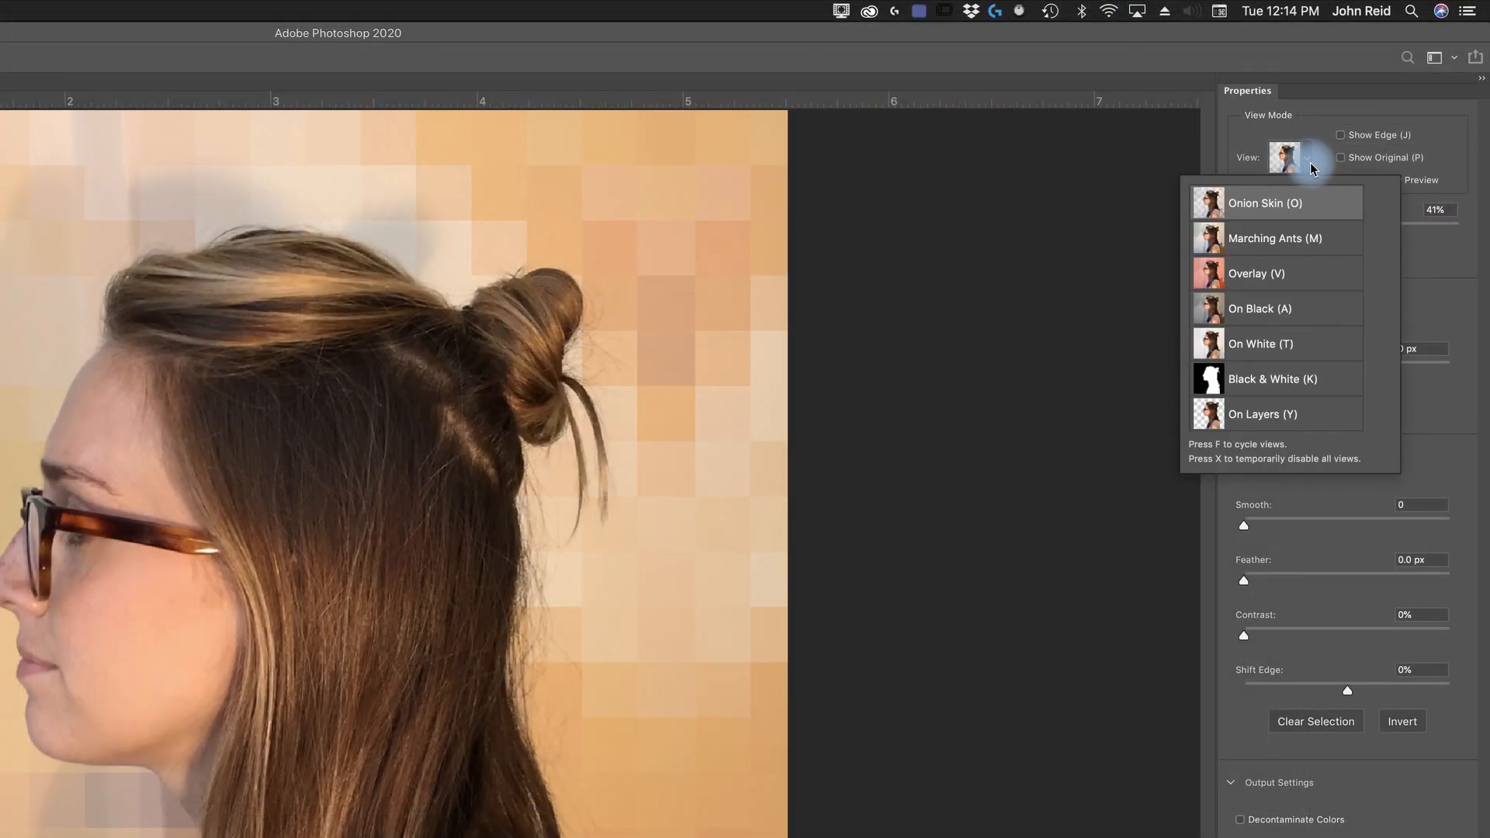
{"action": "left_click", "coordinate": [1265, 275]}
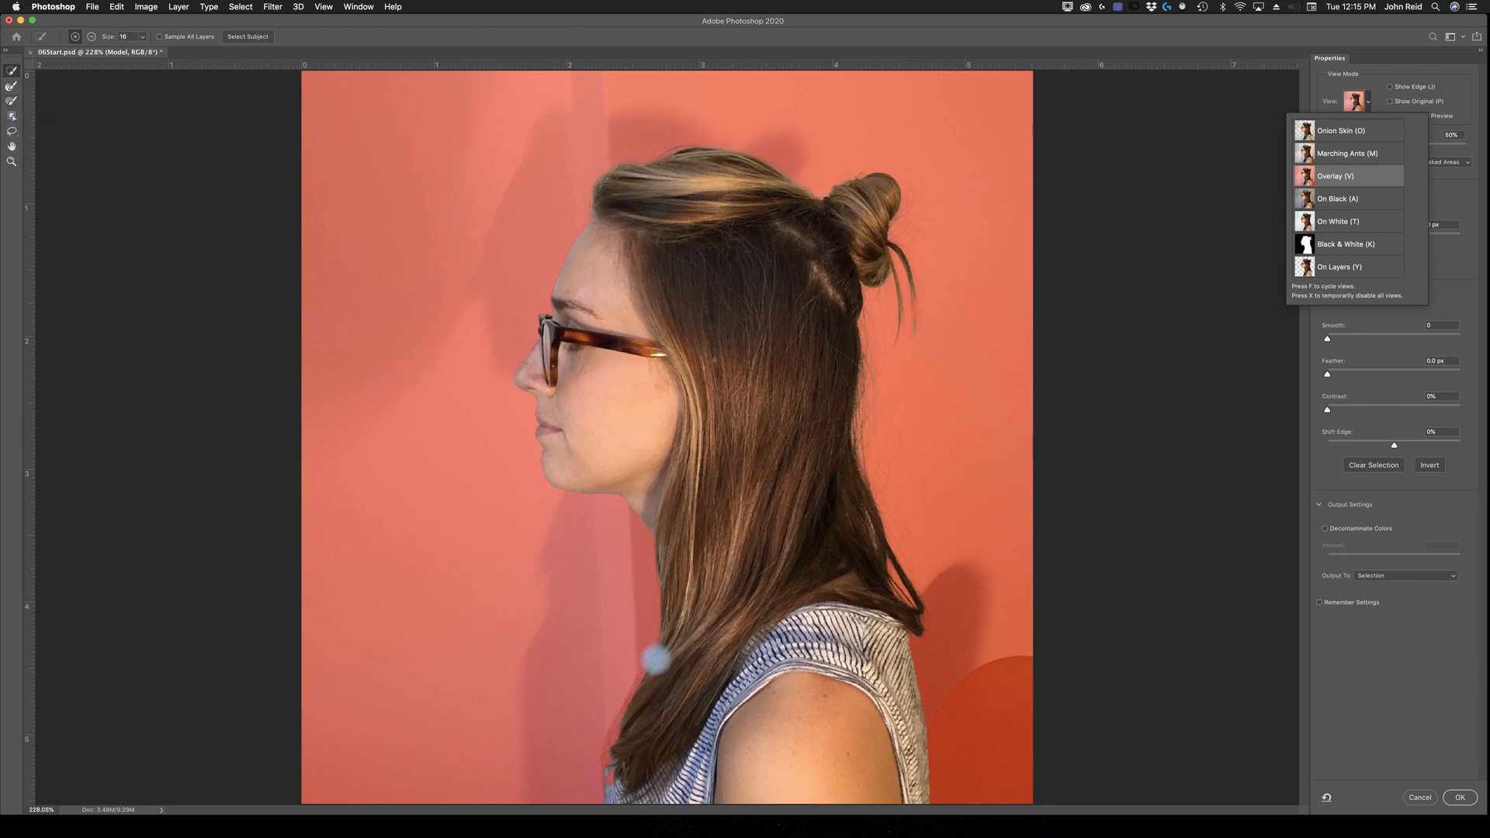
{"action": "left_click", "coordinate": [656, 666]}
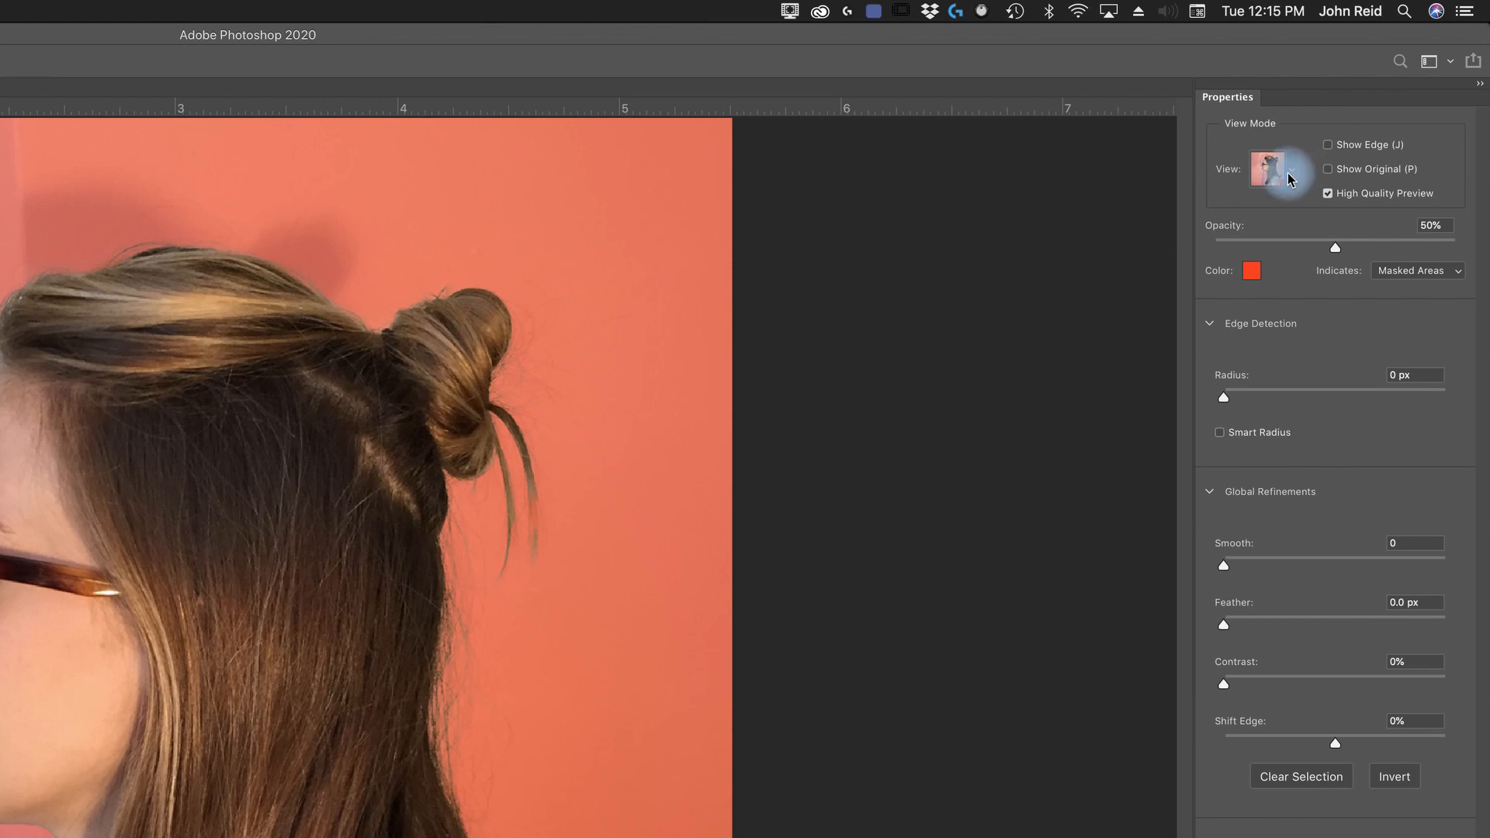
{"action": "left_click", "coordinate": [1294, 175]}
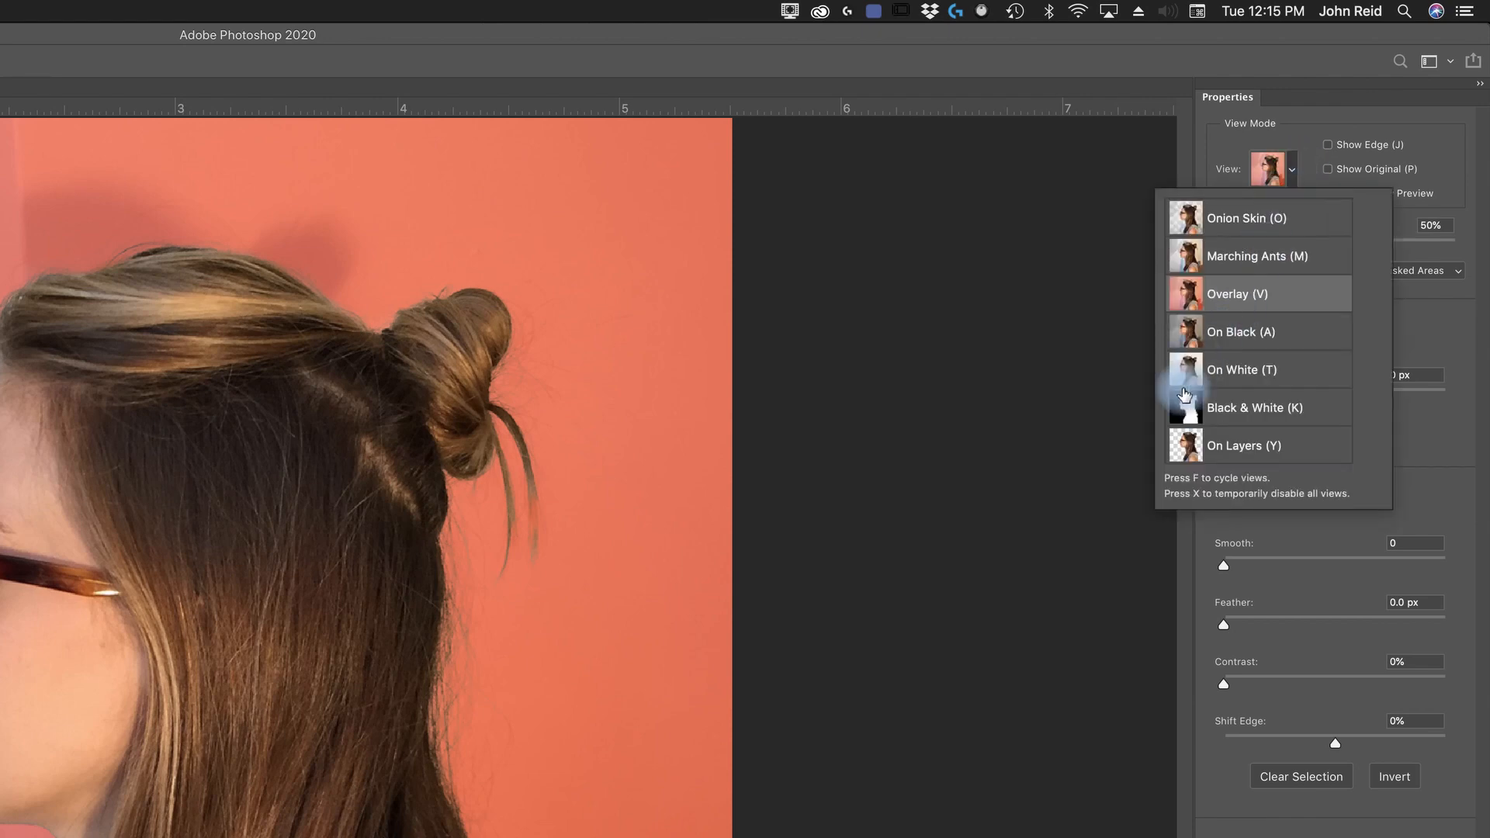
{"action": "left_click", "coordinate": [1233, 409]}
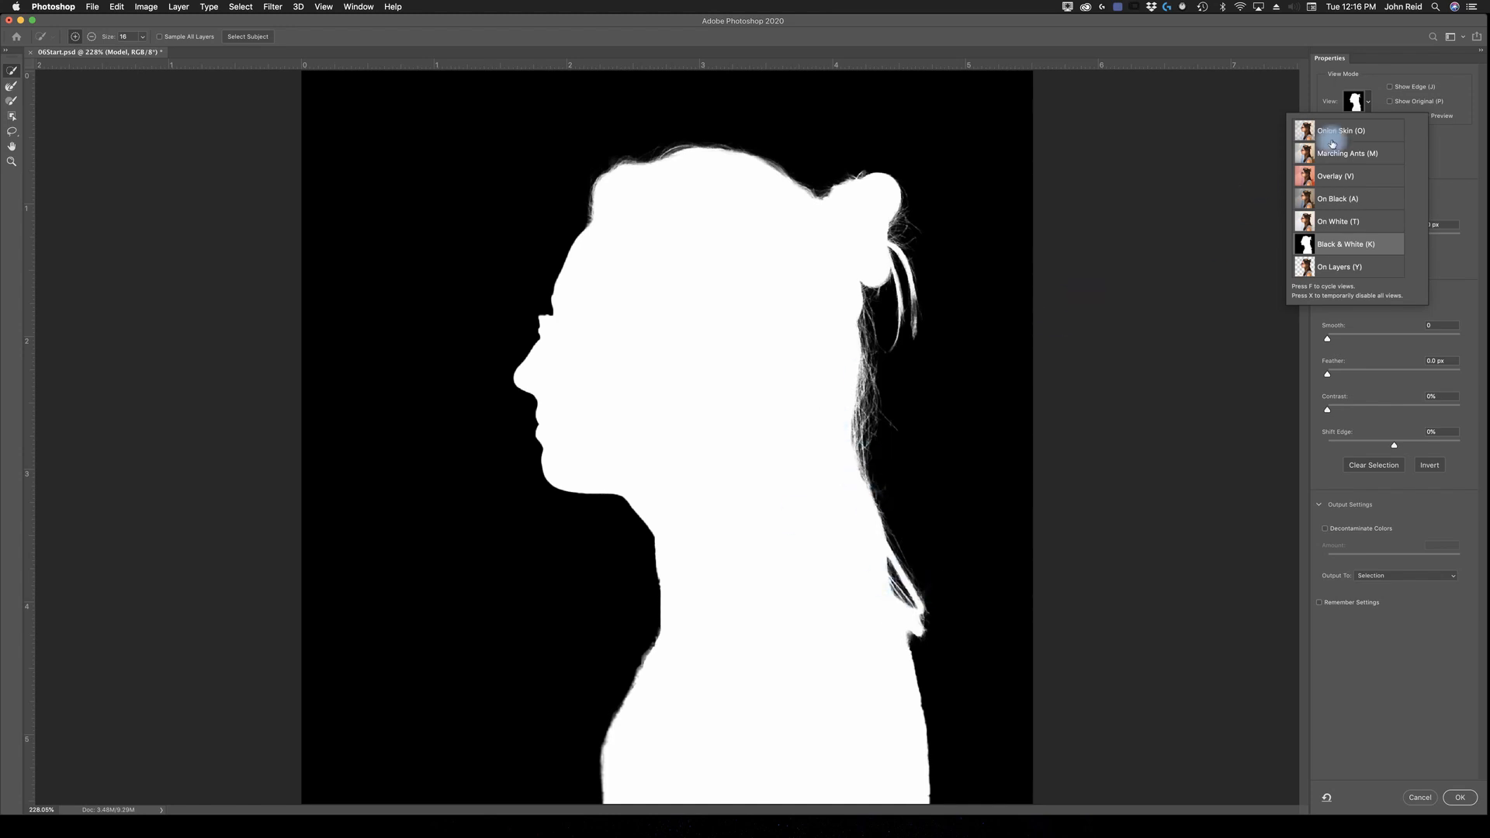
{"action": "left_click", "coordinate": [1307, 178]}
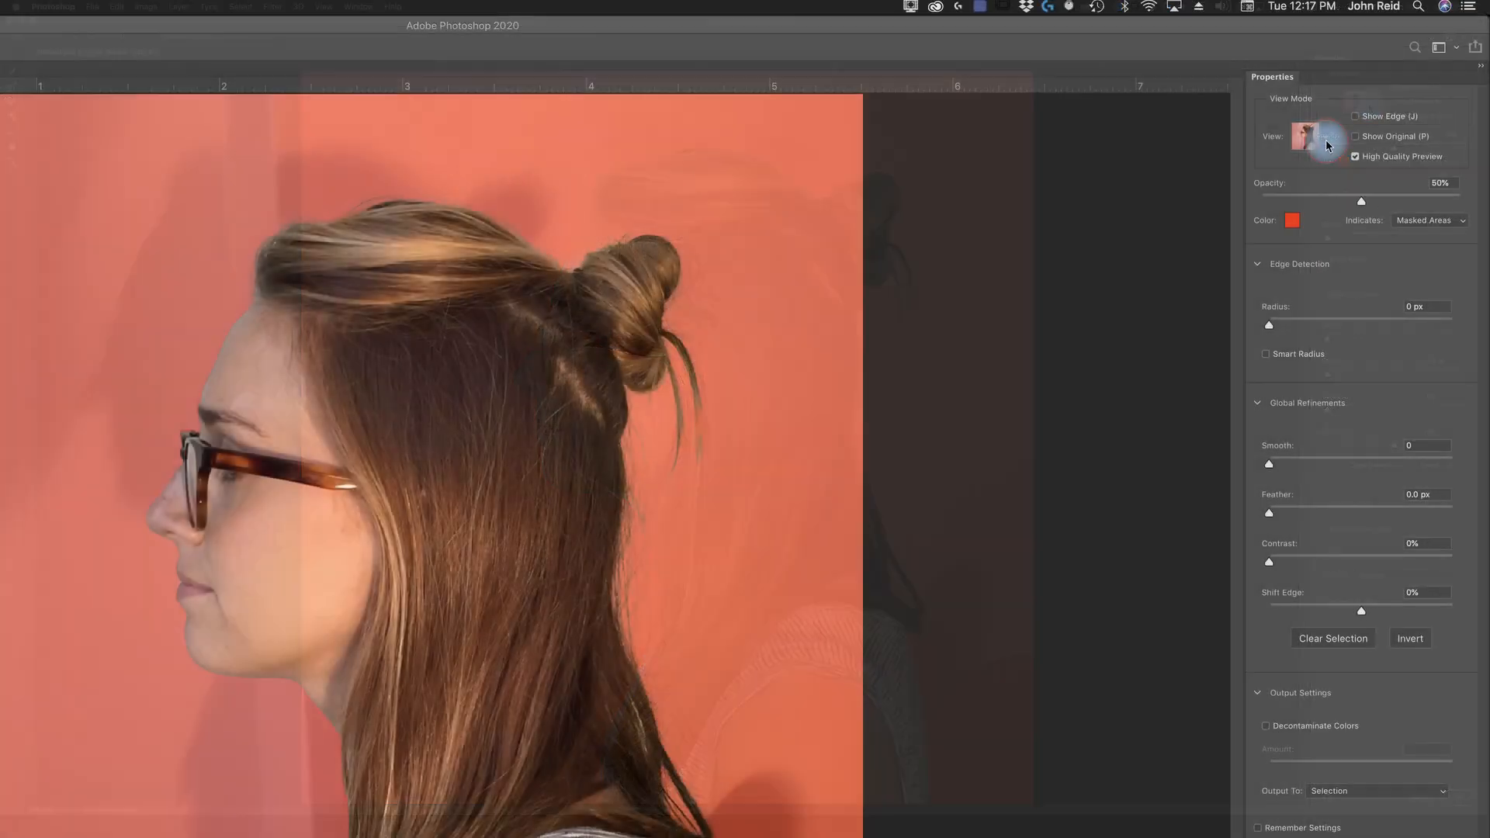
Step: Set the preview to On Layers and examine the model's cutout edges at 300% magnification
{"action": "left_click", "coordinate": [1369, 104]}
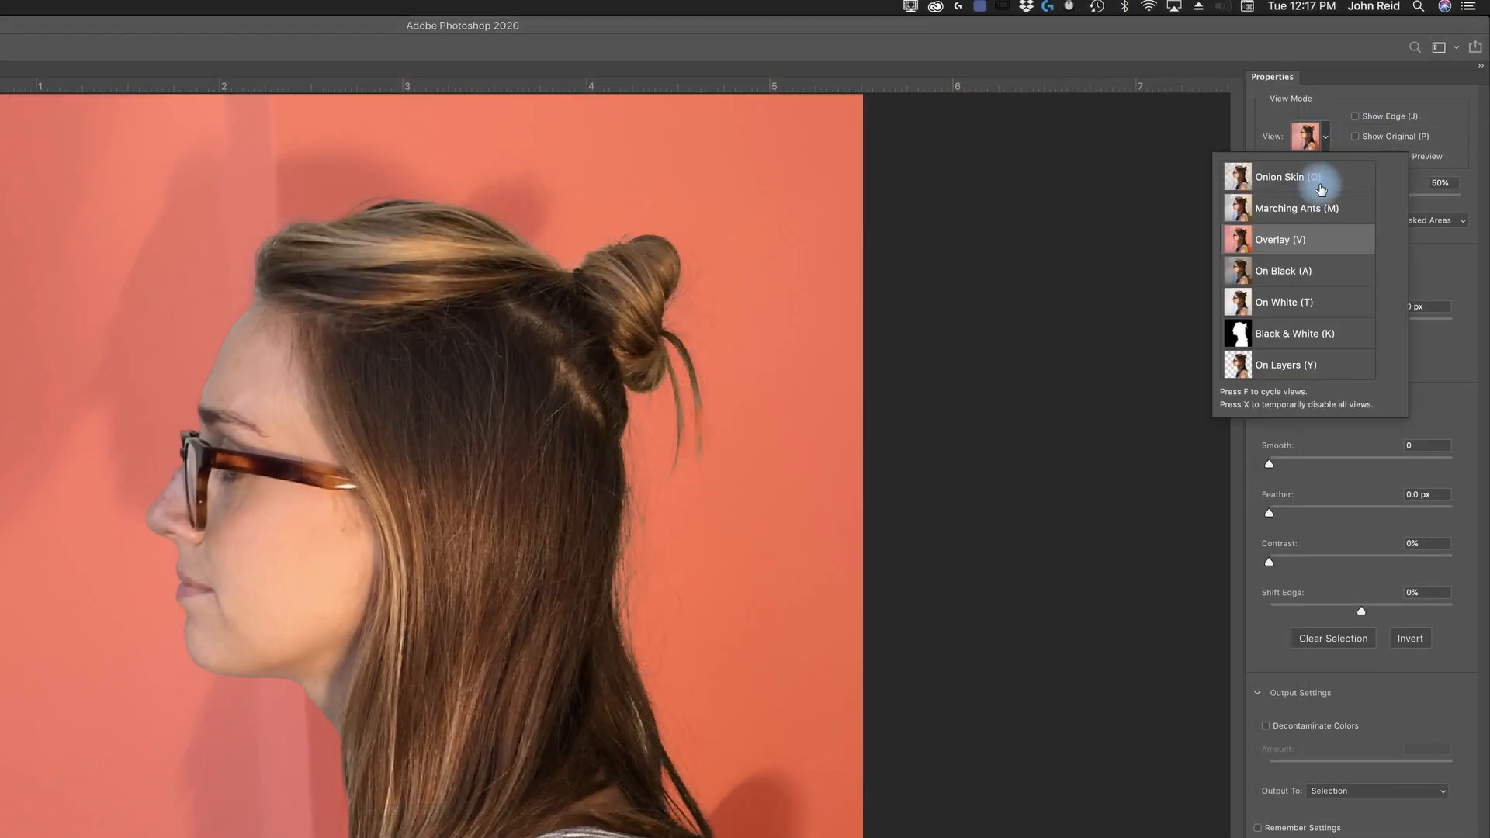
{"action": "left_click", "coordinate": [1274, 361]}
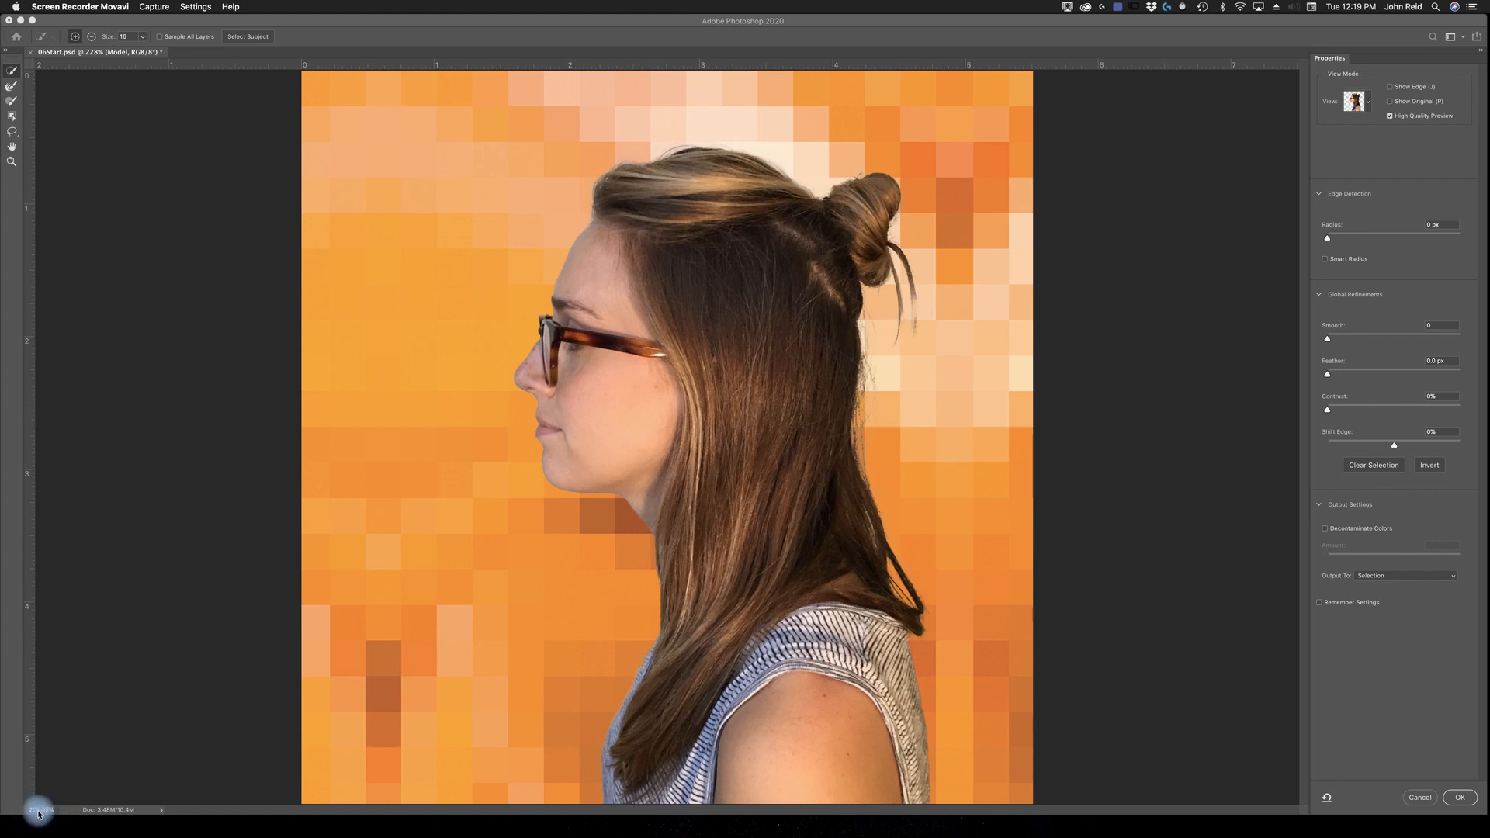
{"action": "left_click", "coordinate": [11, 163]}
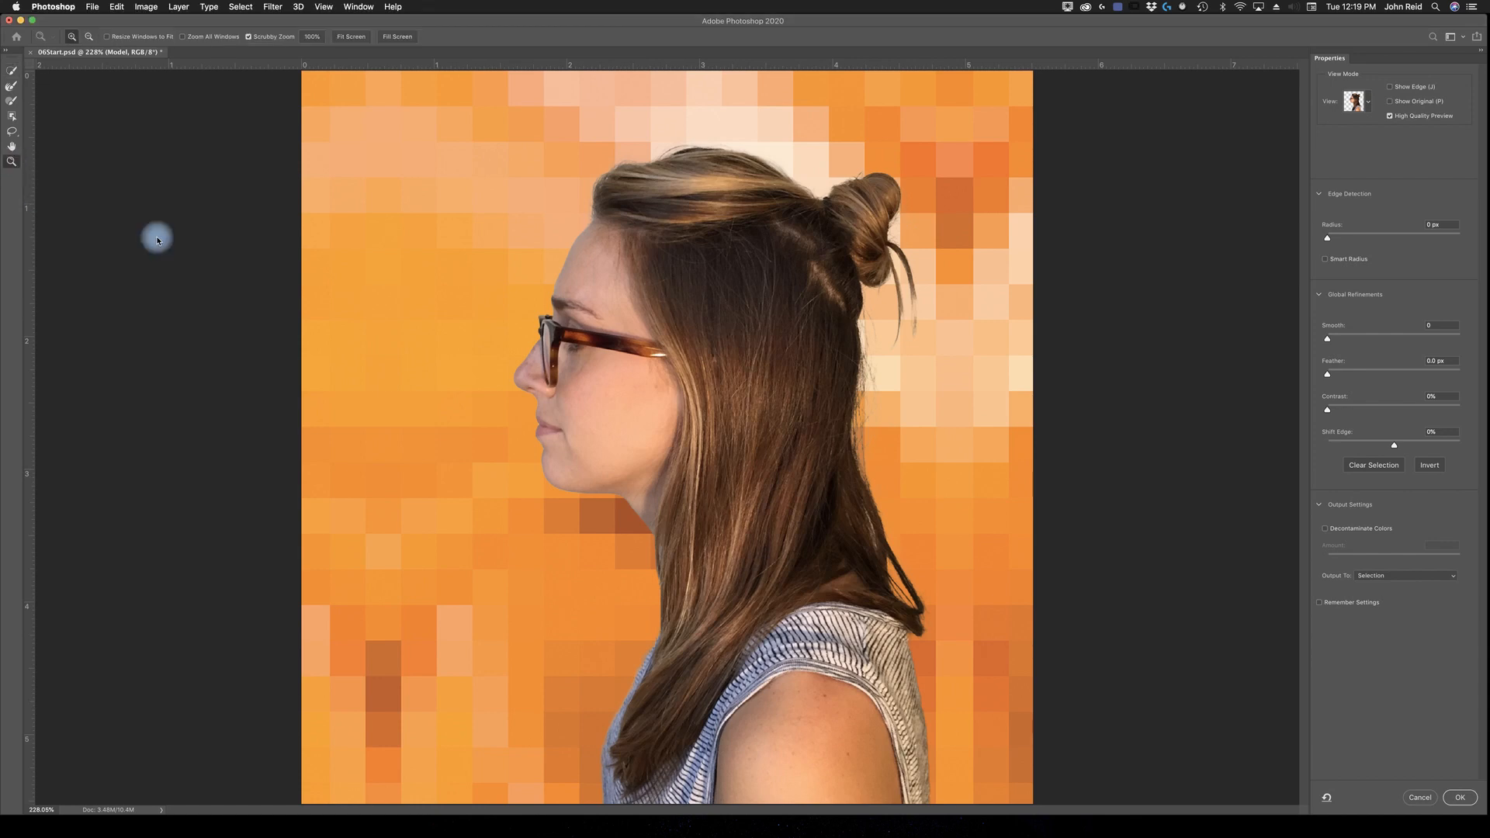
{"action": "left_click", "coordinate": [652, 415]}
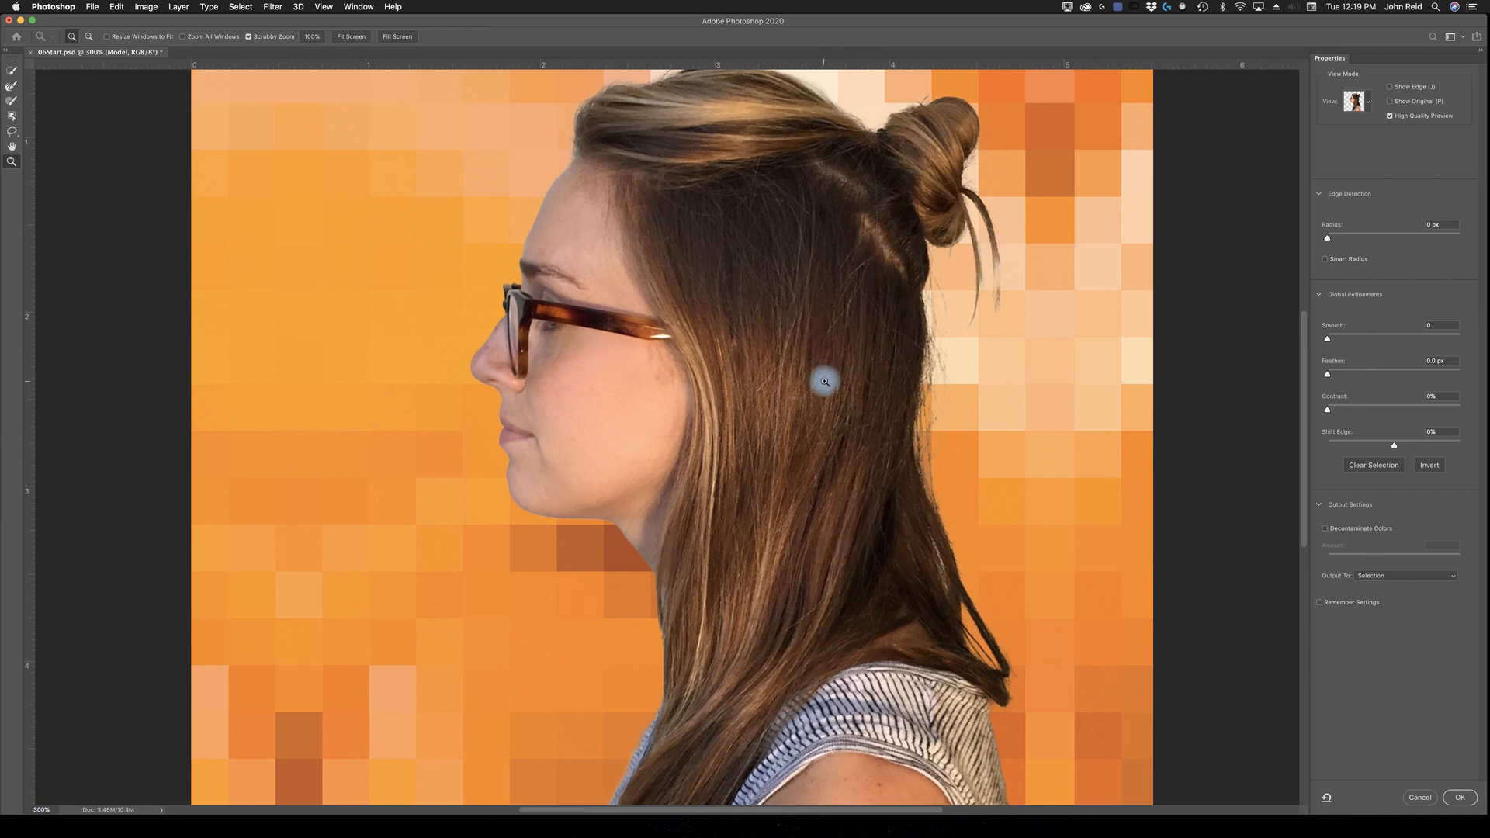
{"action": "key", "text": "space"}
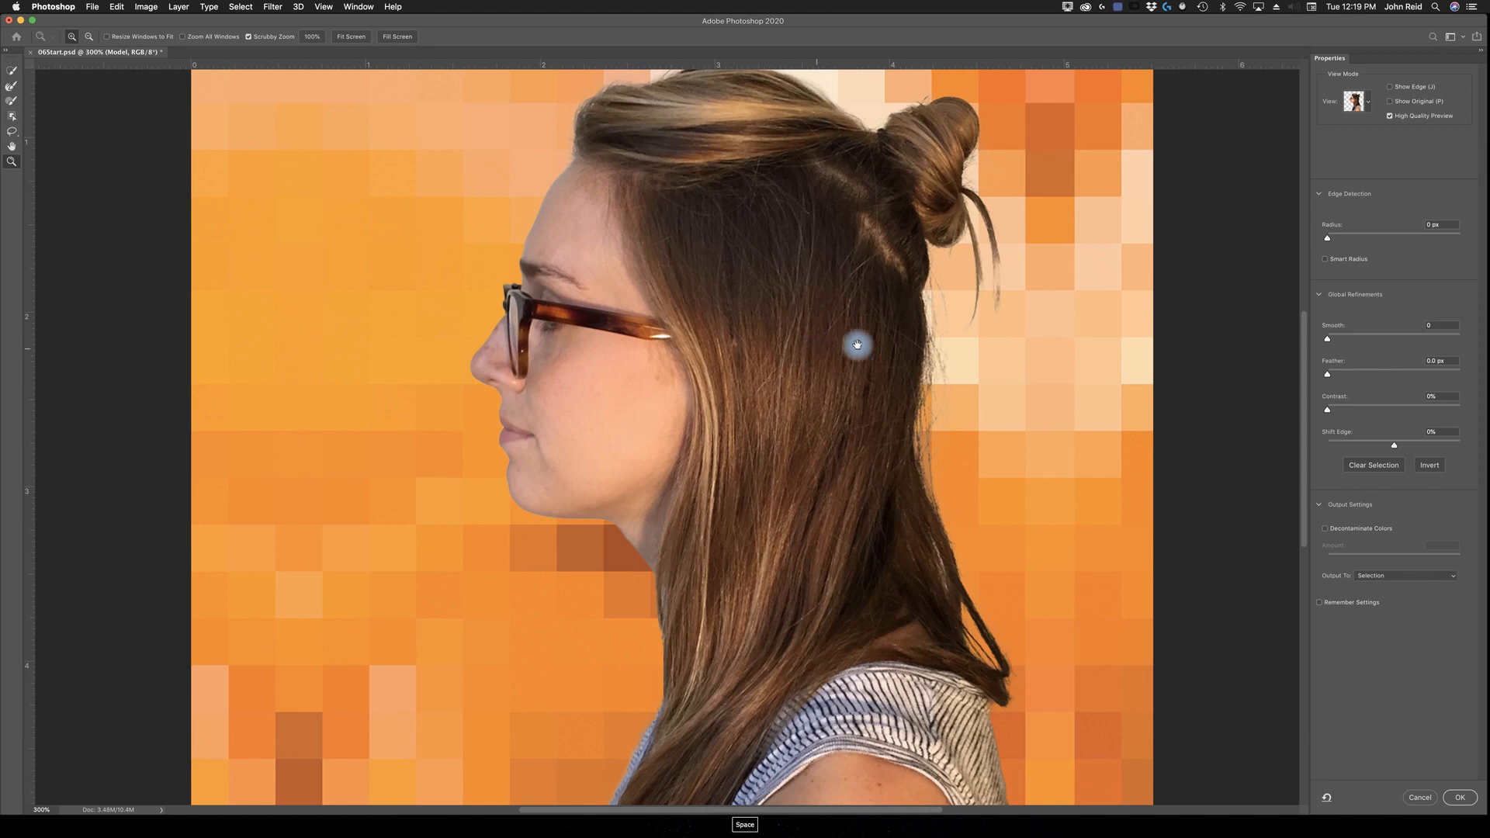
{"action": "left_click_drag", "start_coordinate": [845, 327], "coordinate": [808, 352]}
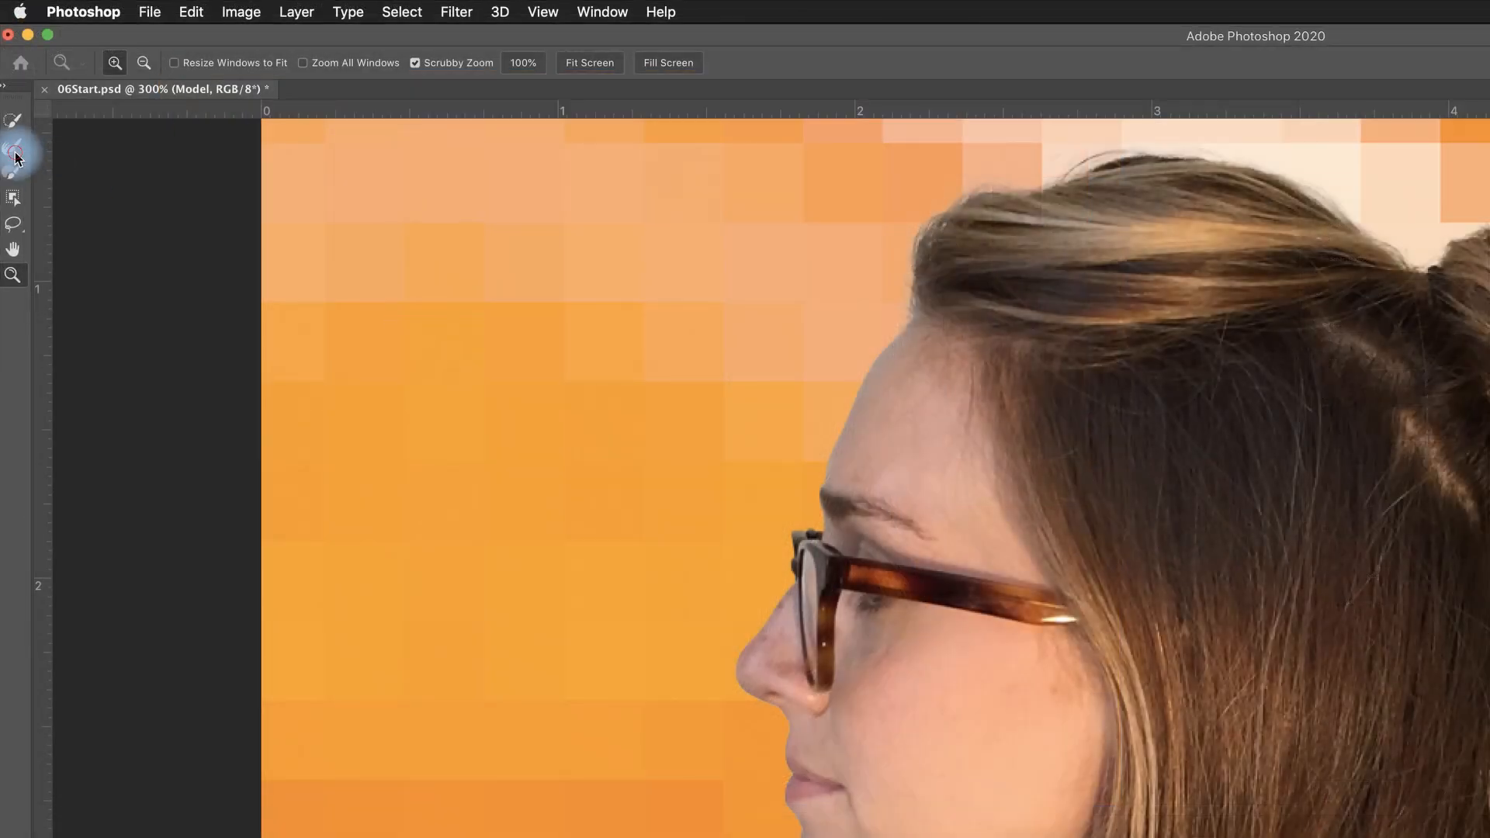
Step: Paint over the loose hair strand hanging from the bun with the Refine Edge Brush
{"action": "left_click", "coordinate": [17, 158]}
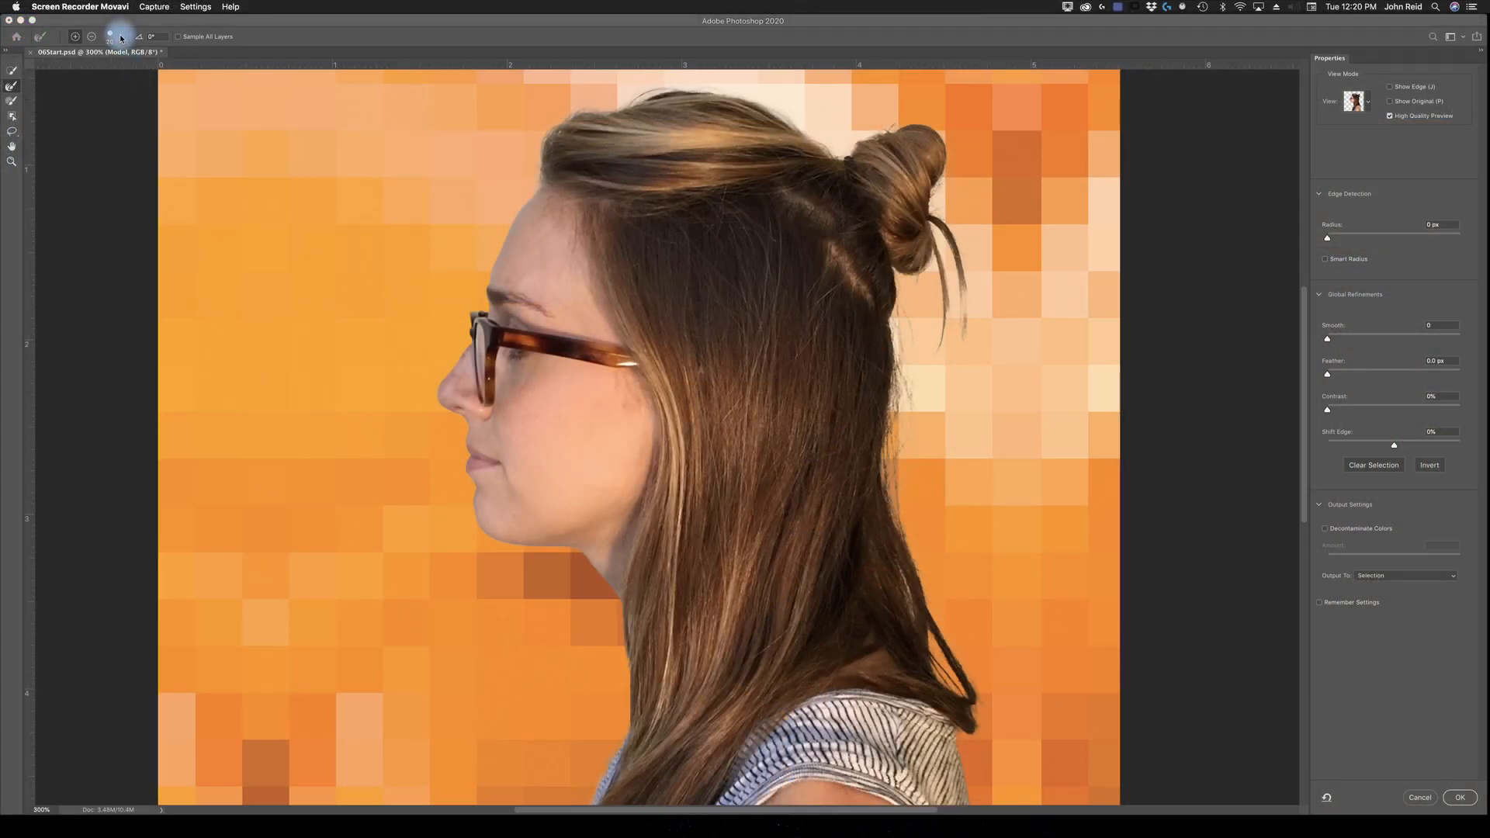
{"action": "left_click", "coordinate": [115, 36]}
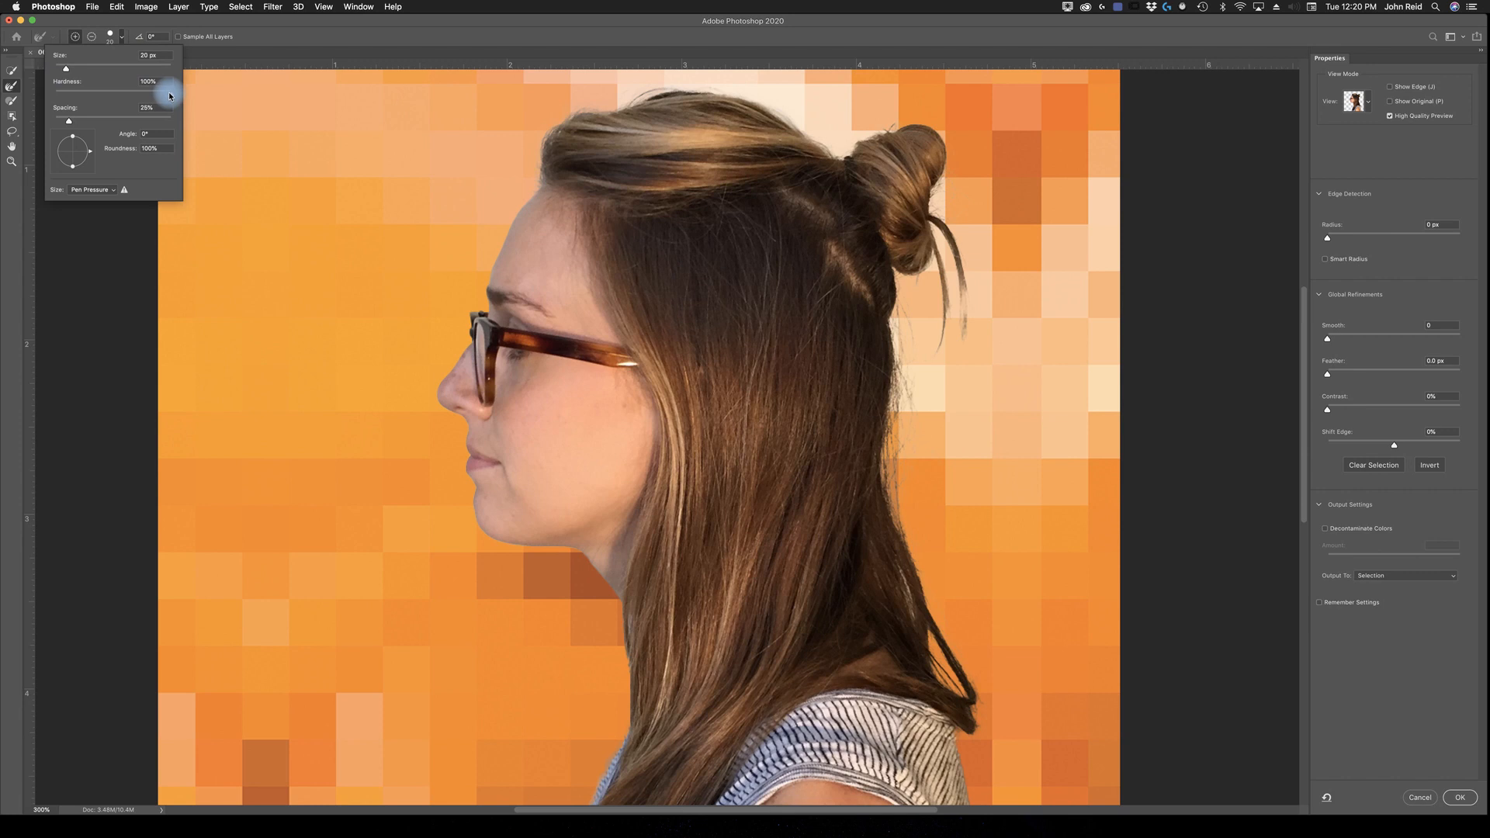
{"action": "left_click", "coordinate": [110, 36]}
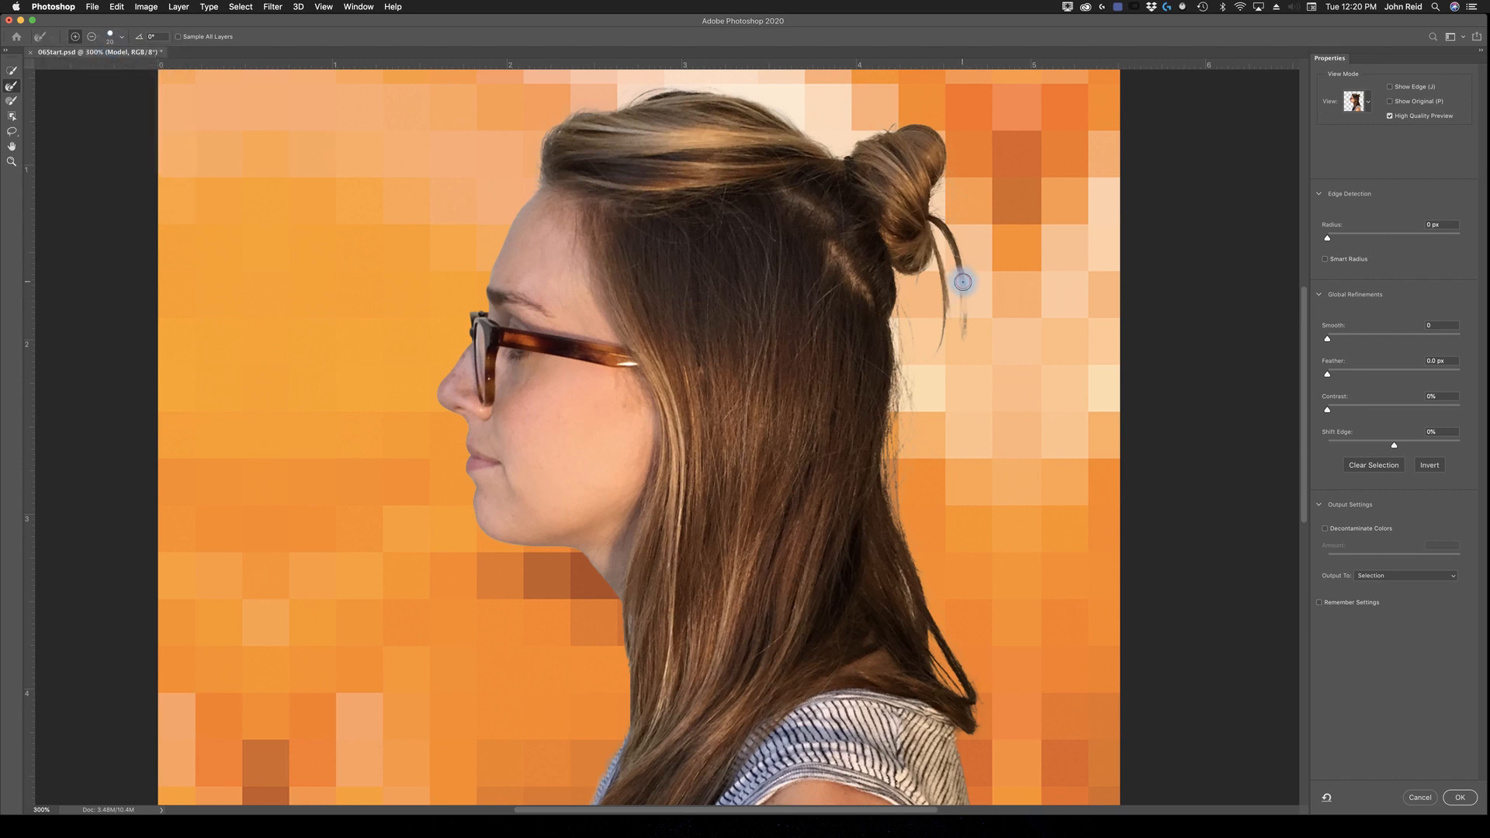
{"action": "left_click_drag", "start_coordinate": [968, 319], "coordinate": [960, 281]}
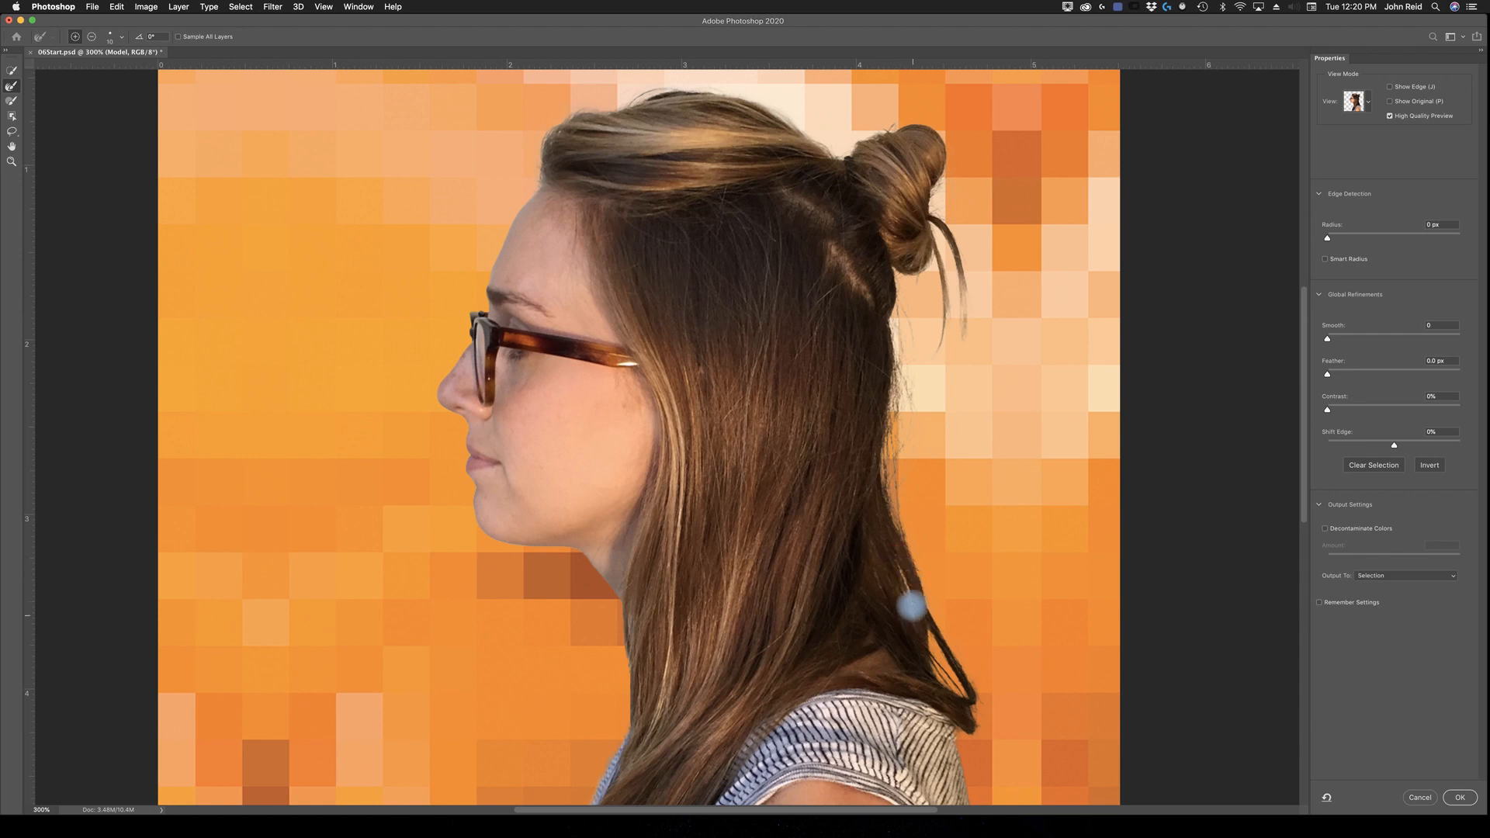
Step: Switch the preview to Overlay and refine the strand below the bun with the Refine Edge Brush in subtract and add modes
{"action": "left_click", "coordinate": [1367, 104]}
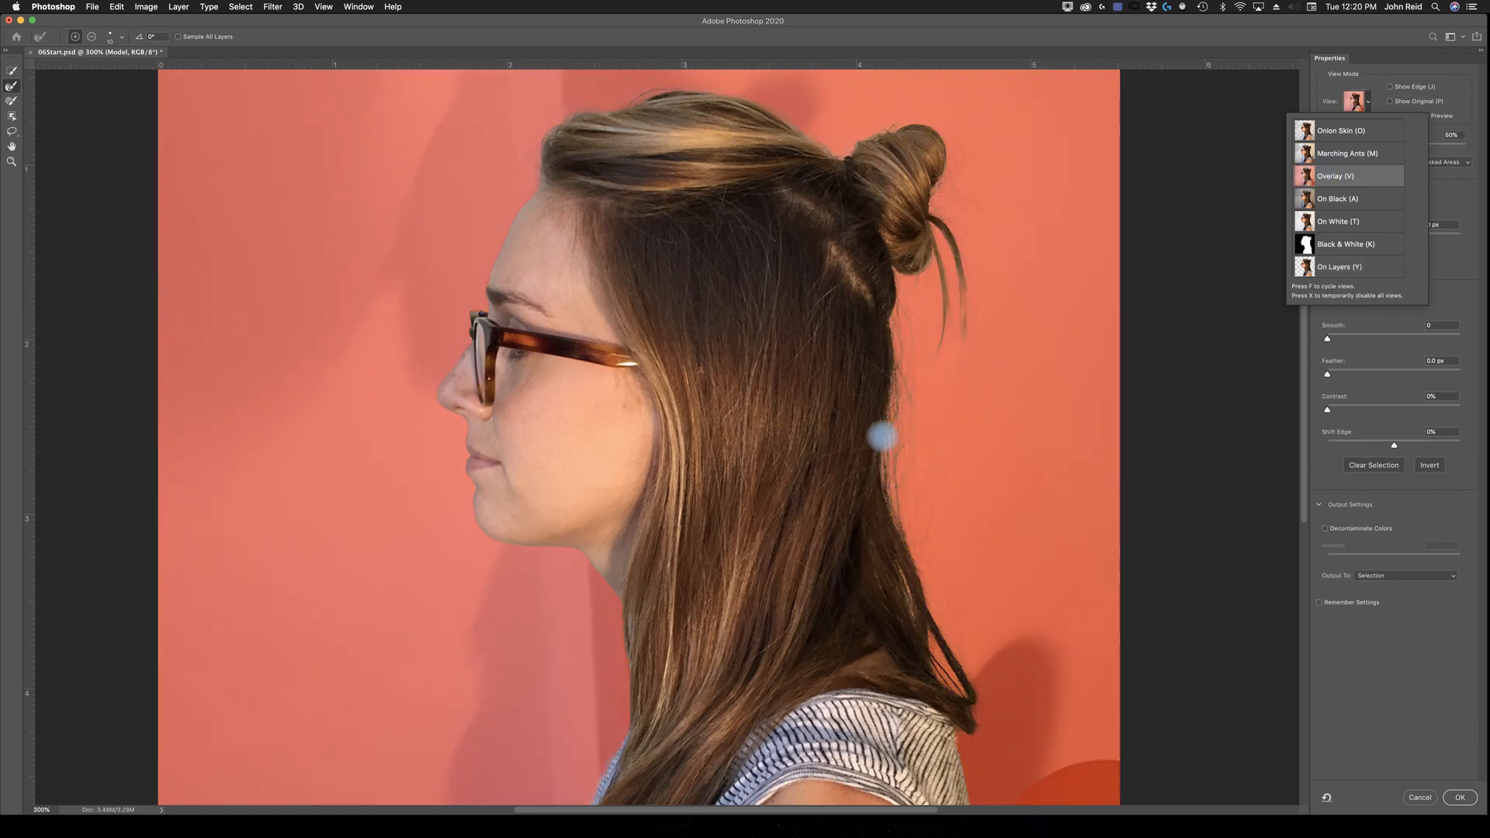
{"action": "left_click", "coordinate": [908, 594]}
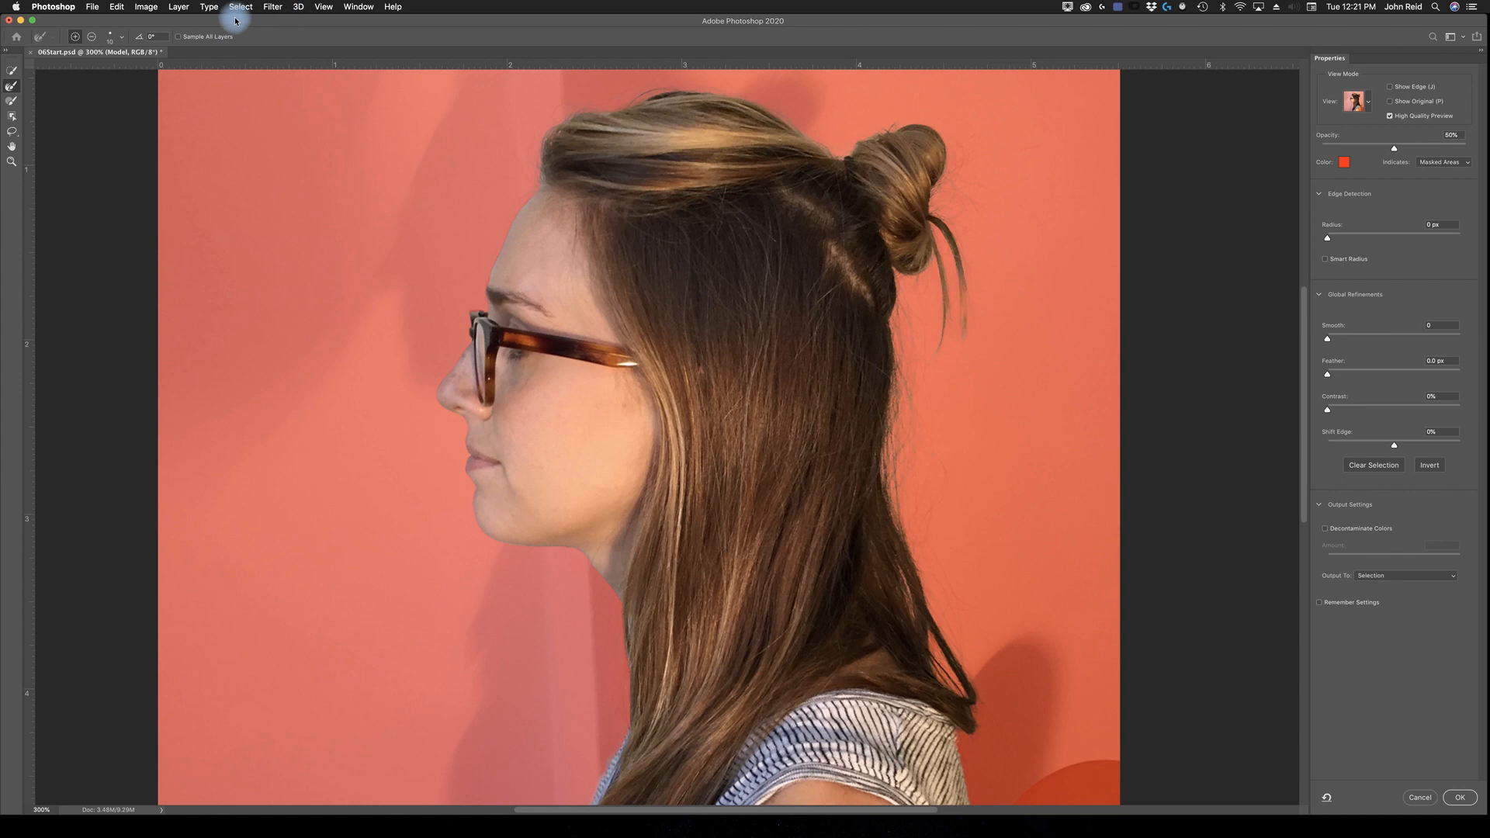
{"action": "left_click", "coordinate": [92, 36]}
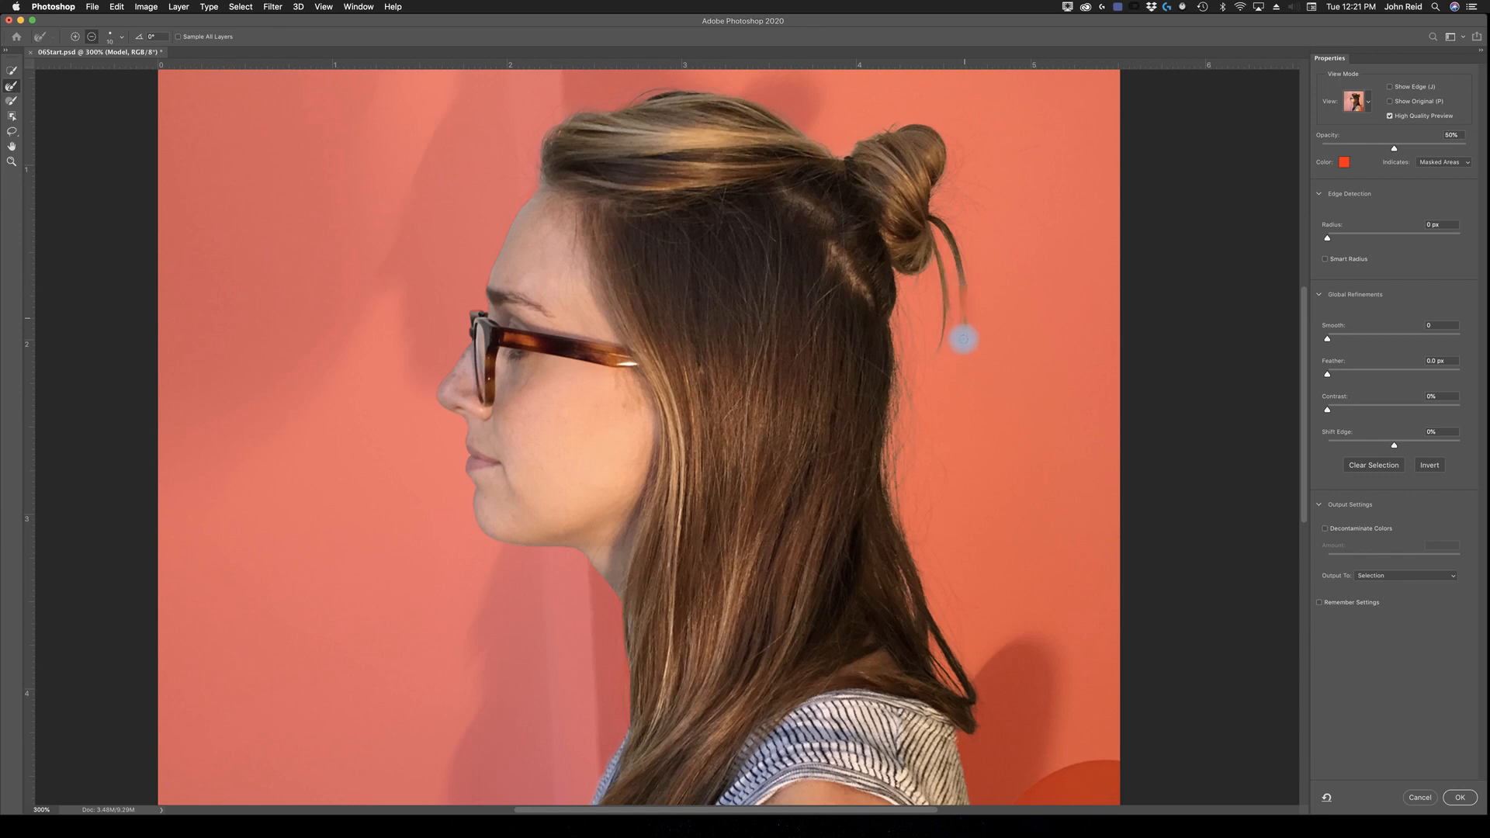
{"action": "left_click", "coordinate": [75, 36]}
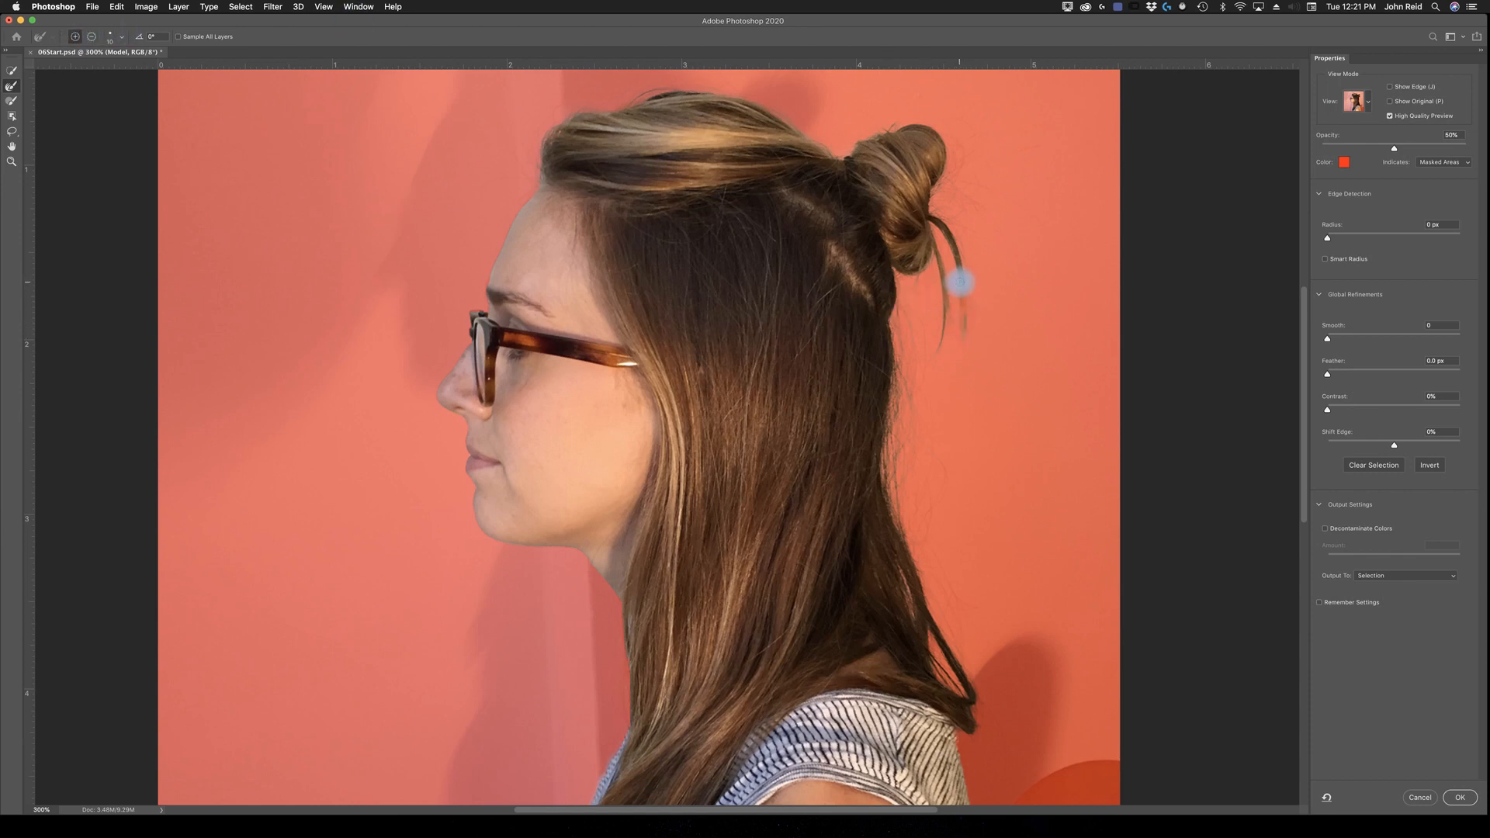
{"action": "mouse_move", "coordinate": [965, 292]}
{"action": "left_mouse_down"}
{"action": "mouse_move", "coordinate": [971, 356]}
{"action": "mouse_move", "coordinate": [966, 278]}
{"action": "left_mouse_up"}
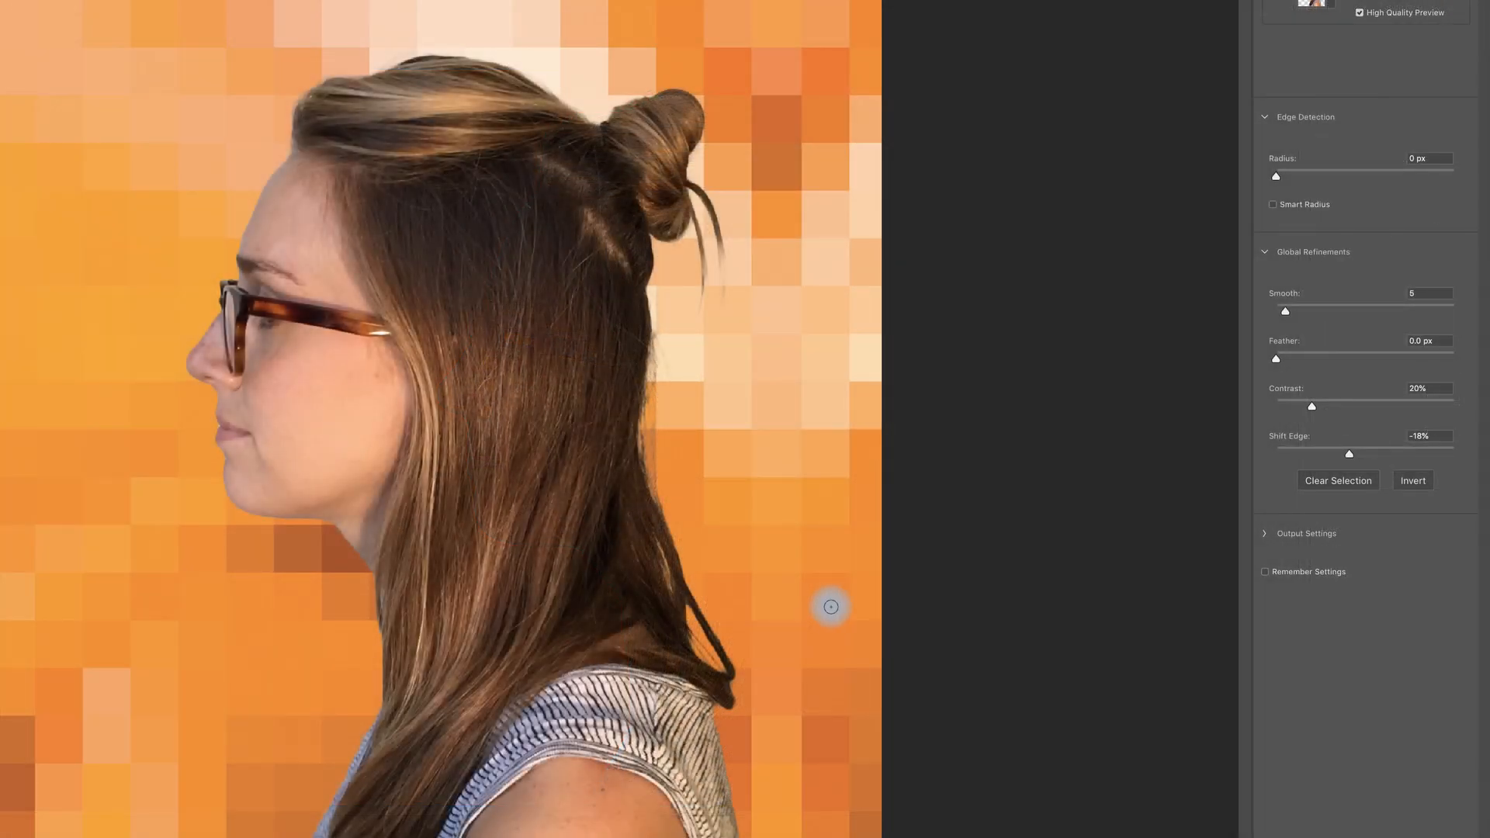
Step: Enable Decontaminate Colors in the output settings and set its amount to 26%
{"action": "left_click", "coordinate": [1266, 538]}
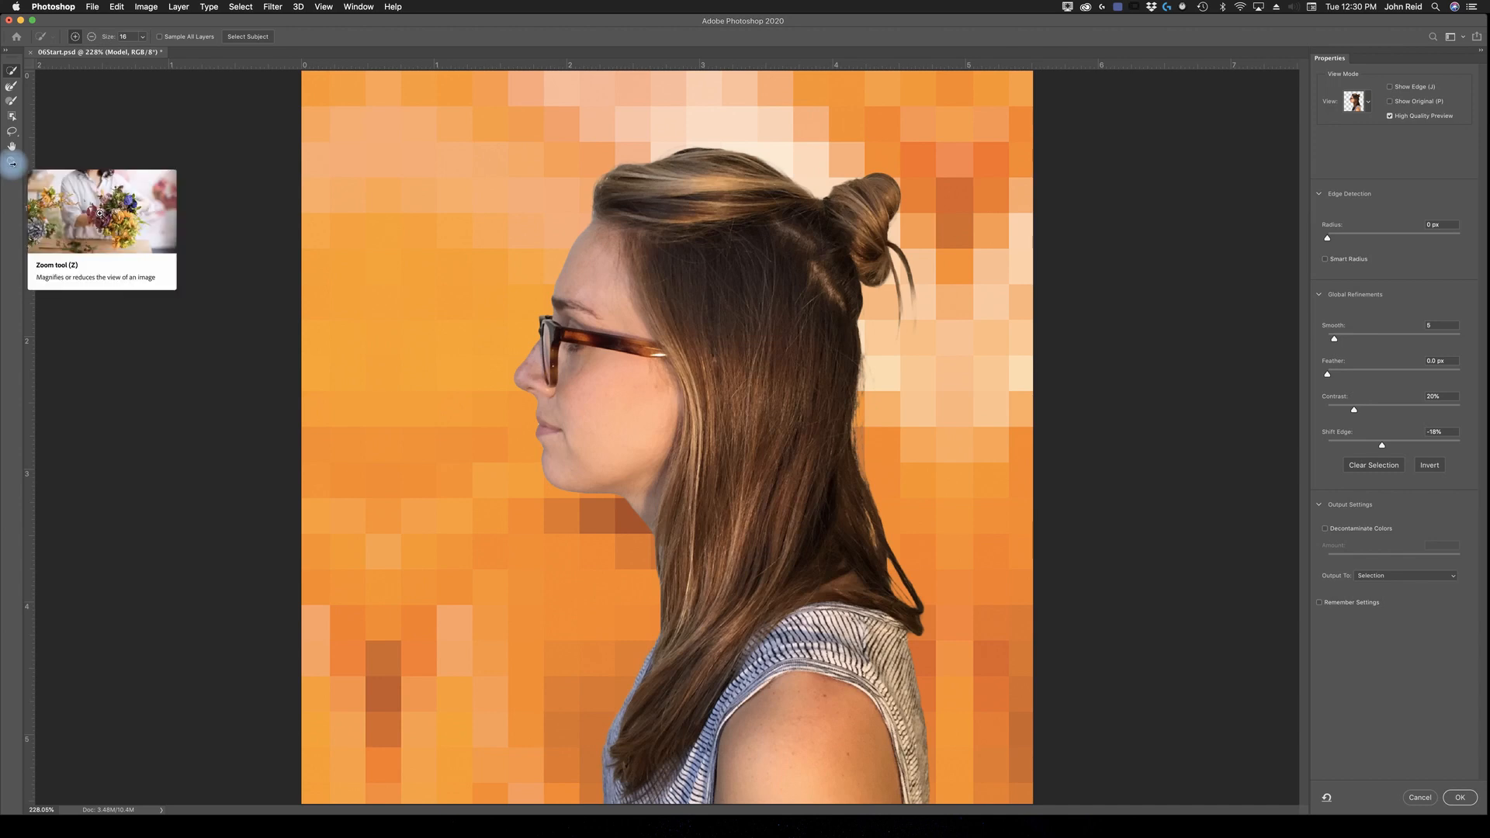
{"action": "key", "text": "z"}
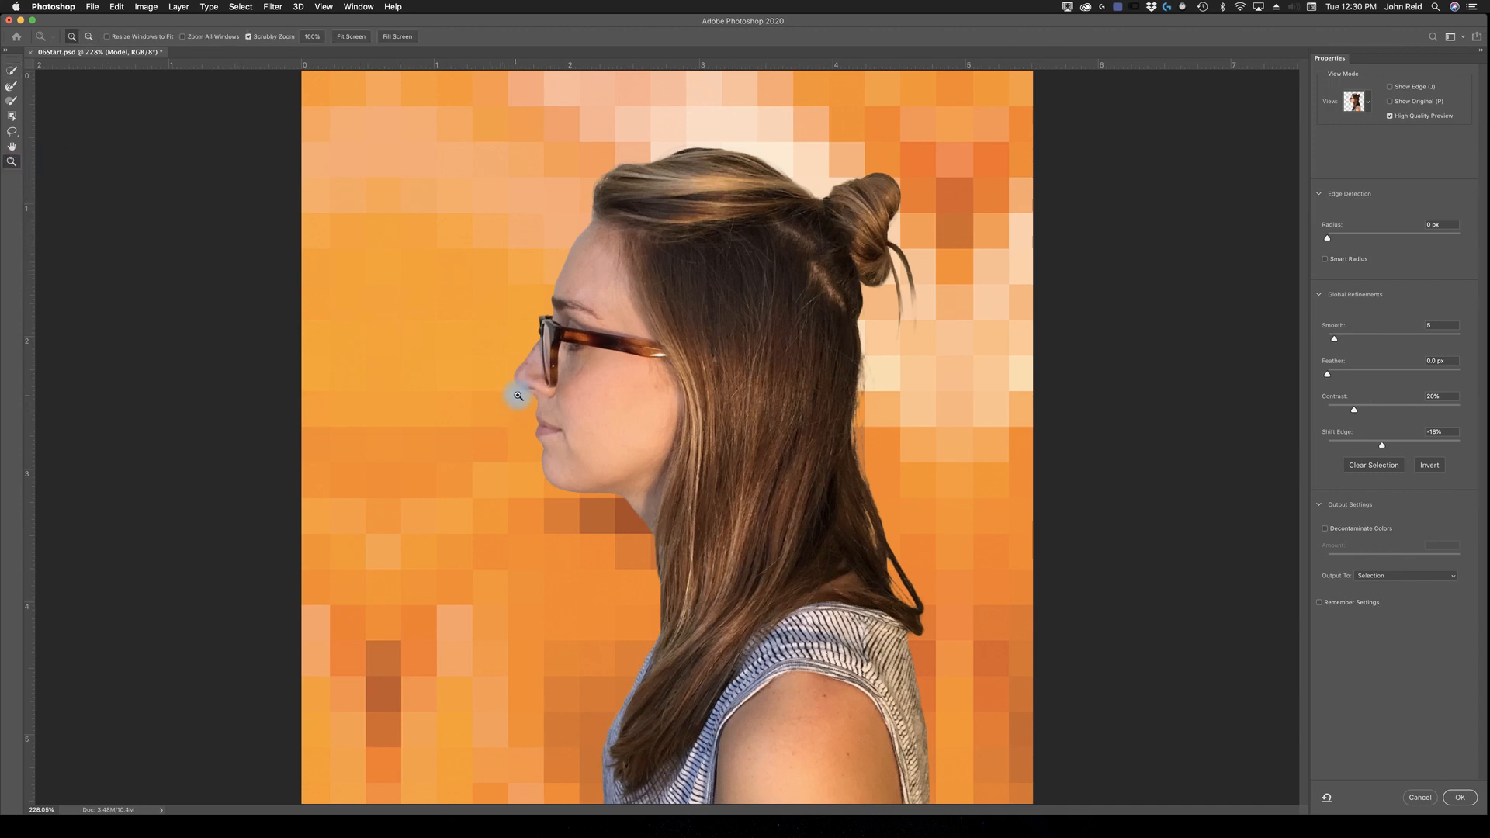
{"action": "left_click", "coordinate": [528, 396]}
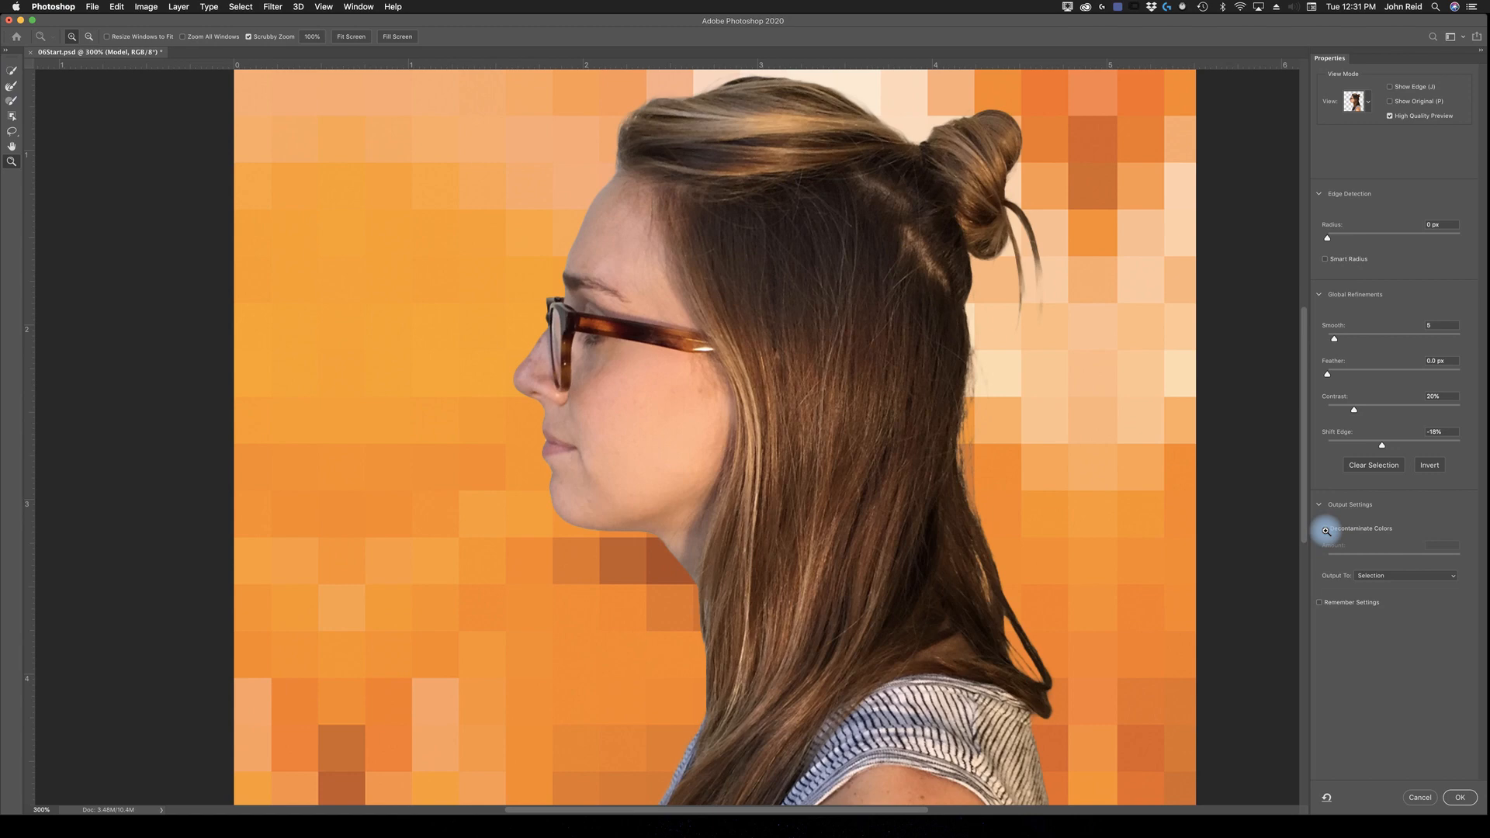
{"action": "key", "text": "super+plus"}
{"action": "key", "text": "super+plus"}
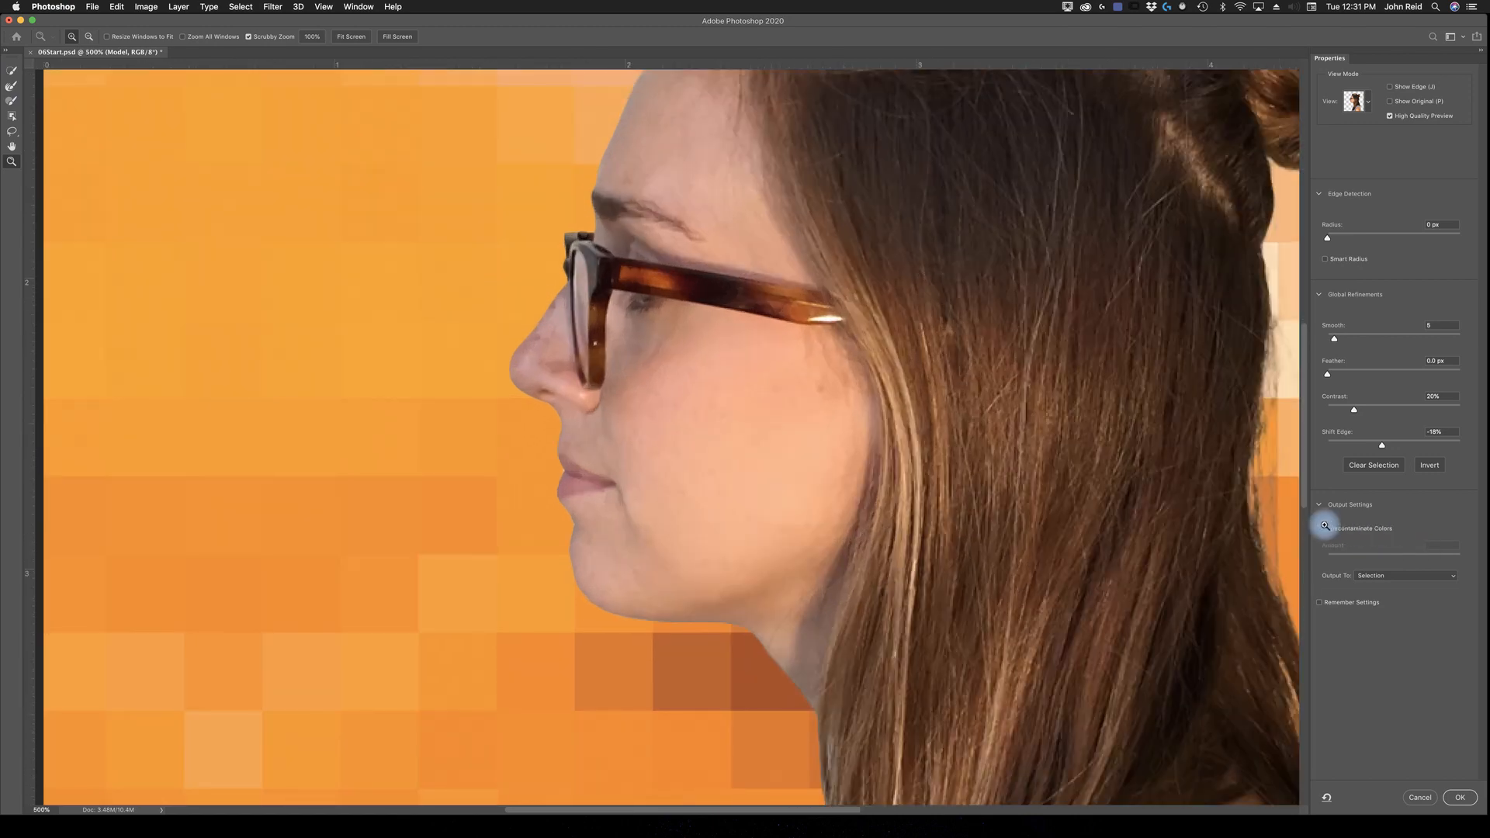
{"action": "left_click", "coordinate": [1326, 528]}
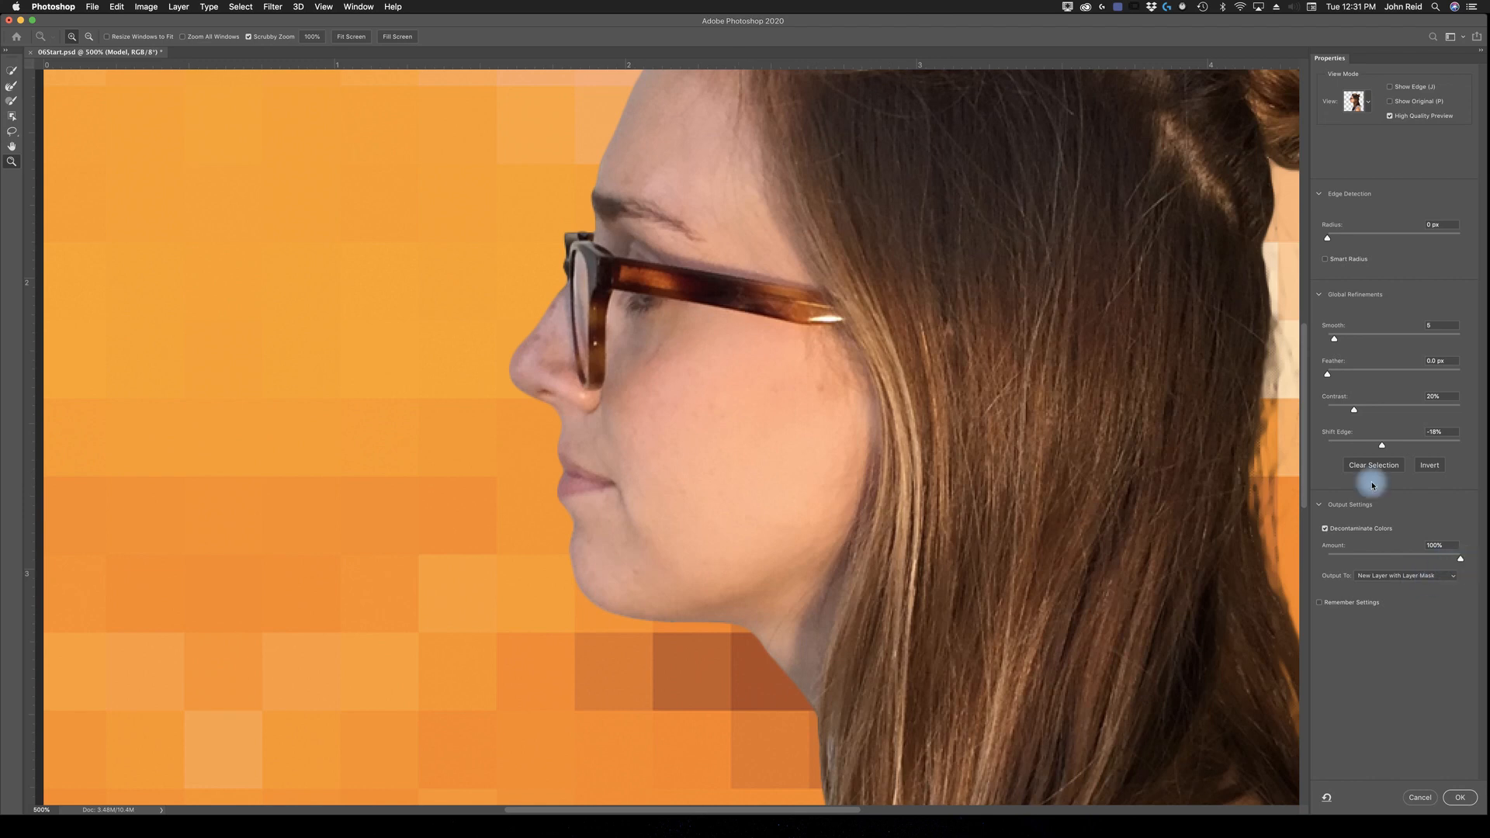
{"action": "left_click", "coordinate": [1363, 557]}
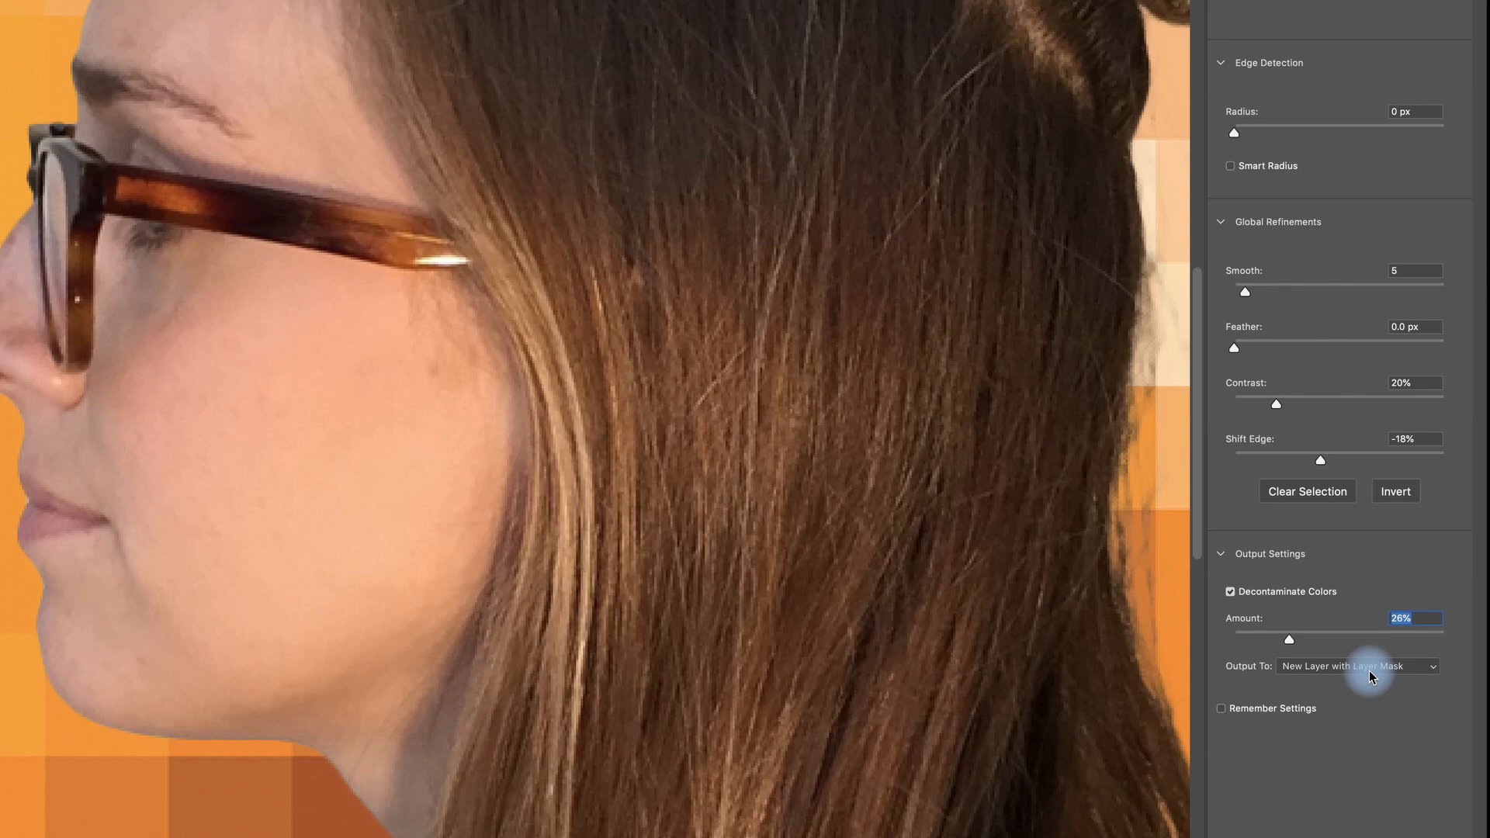
Step: Set the output to New Layer with Layer Mask and apply the Select and Mask result
{"action": "left_click", "coordinate": [1434, 672]}
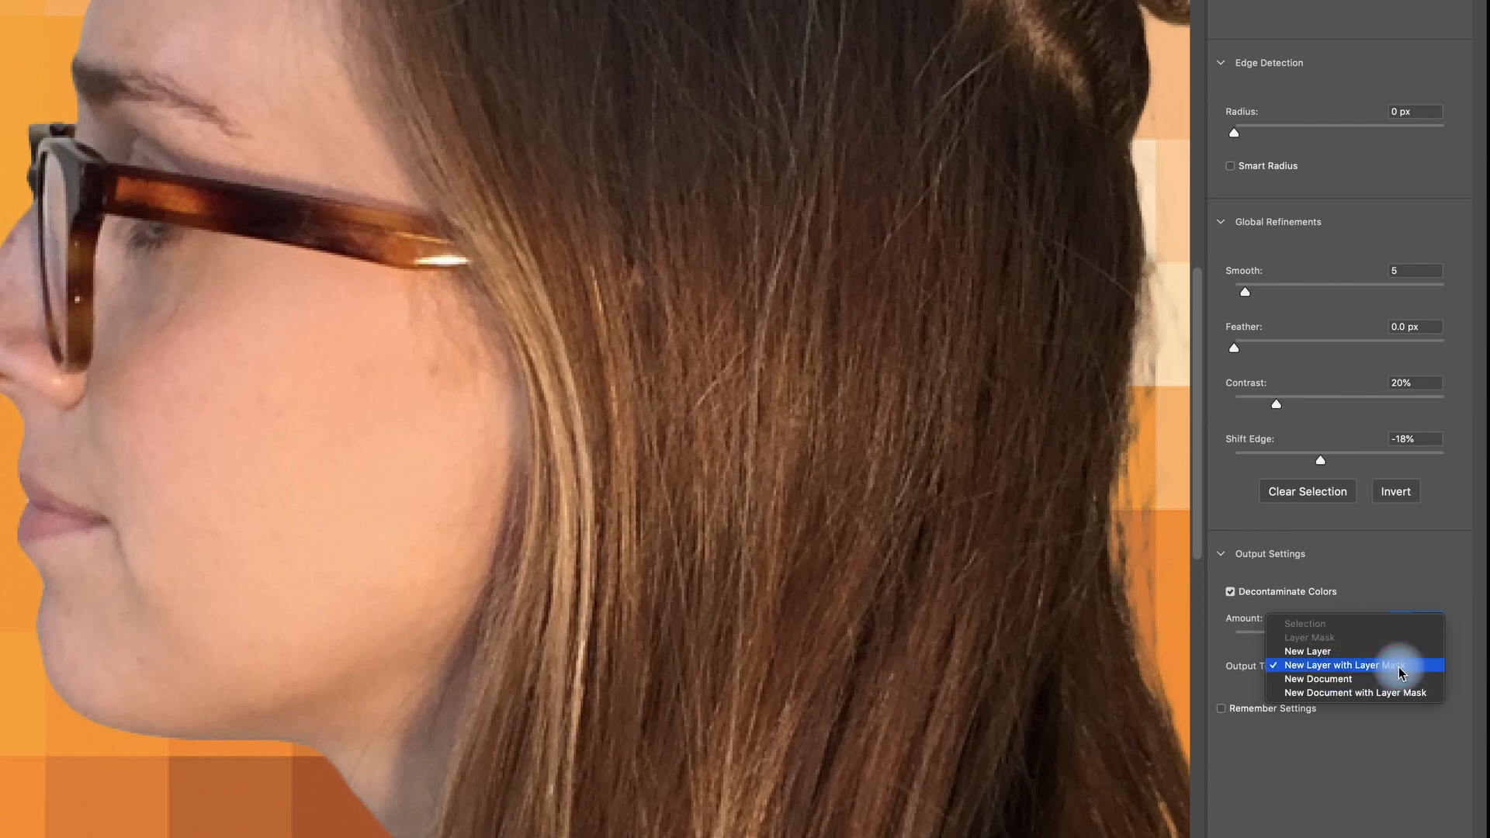
{"action": "left_click", "coordinate": [1401, 665]}
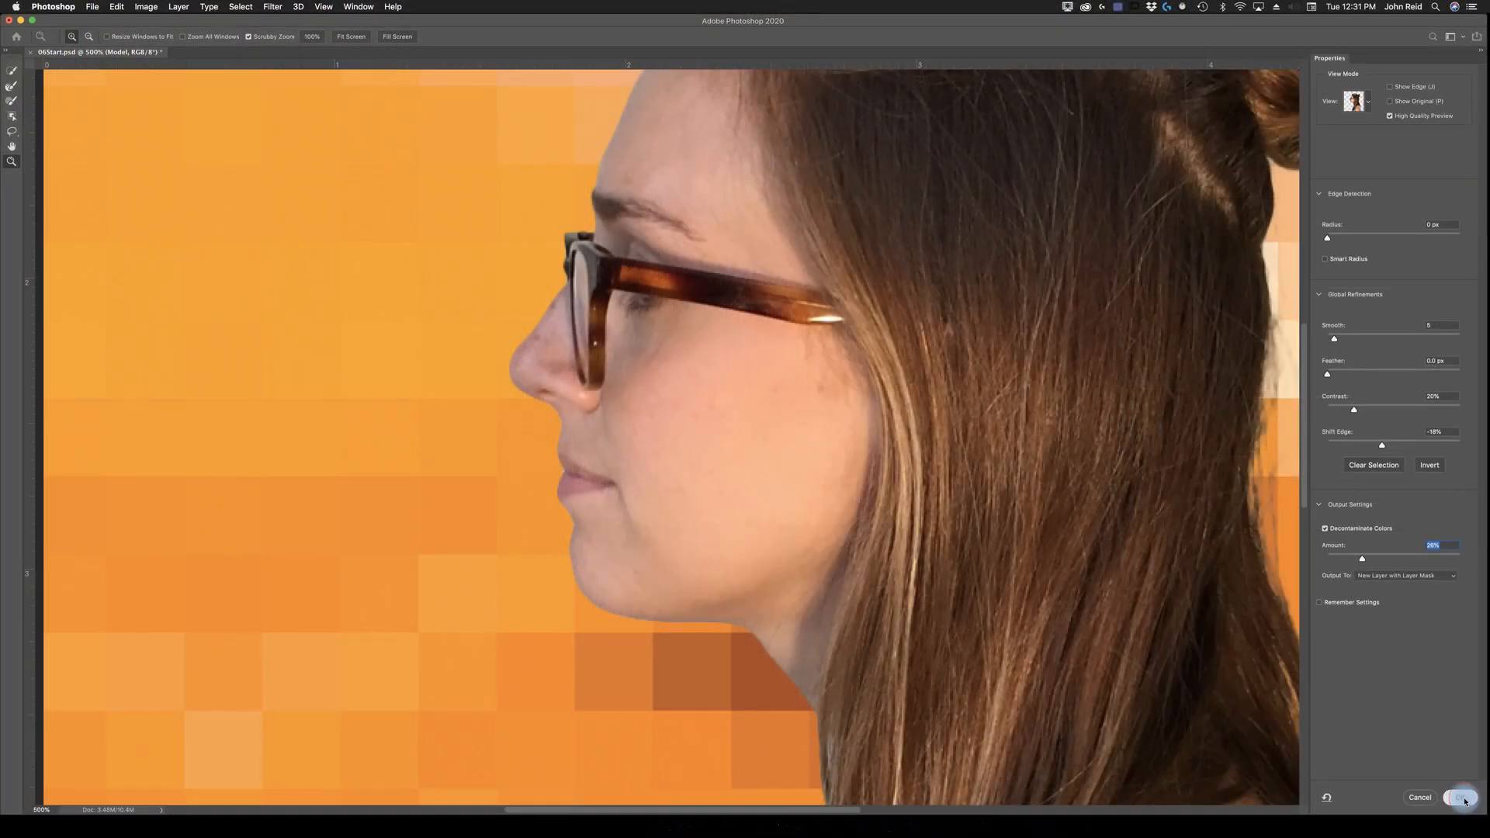
{"action": "left_click", "coordinate": [1462, 797]}
{"action": "key", "text": "super+0"}
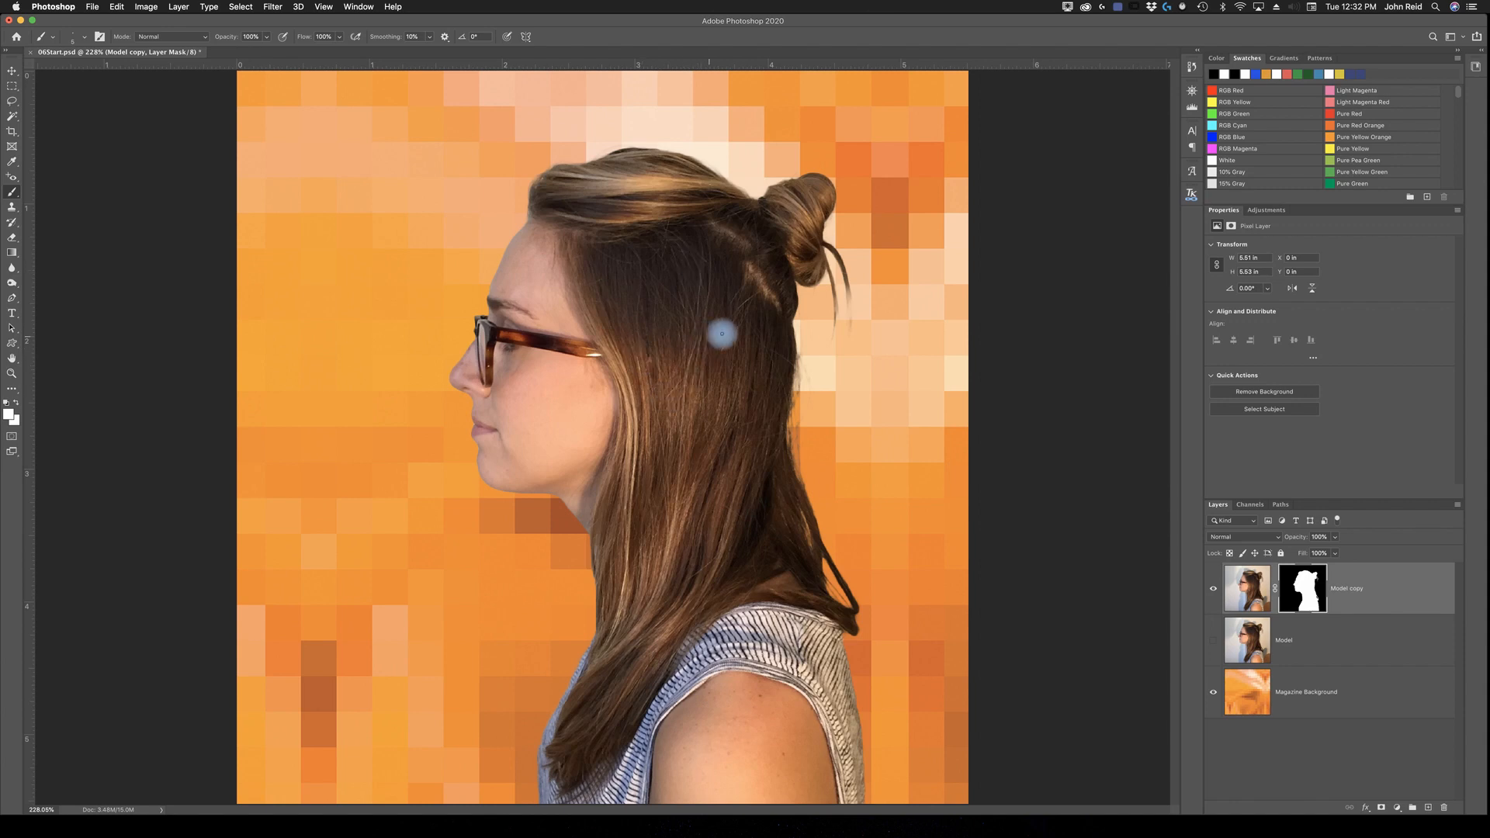
{"action": "key", "text": "v"}
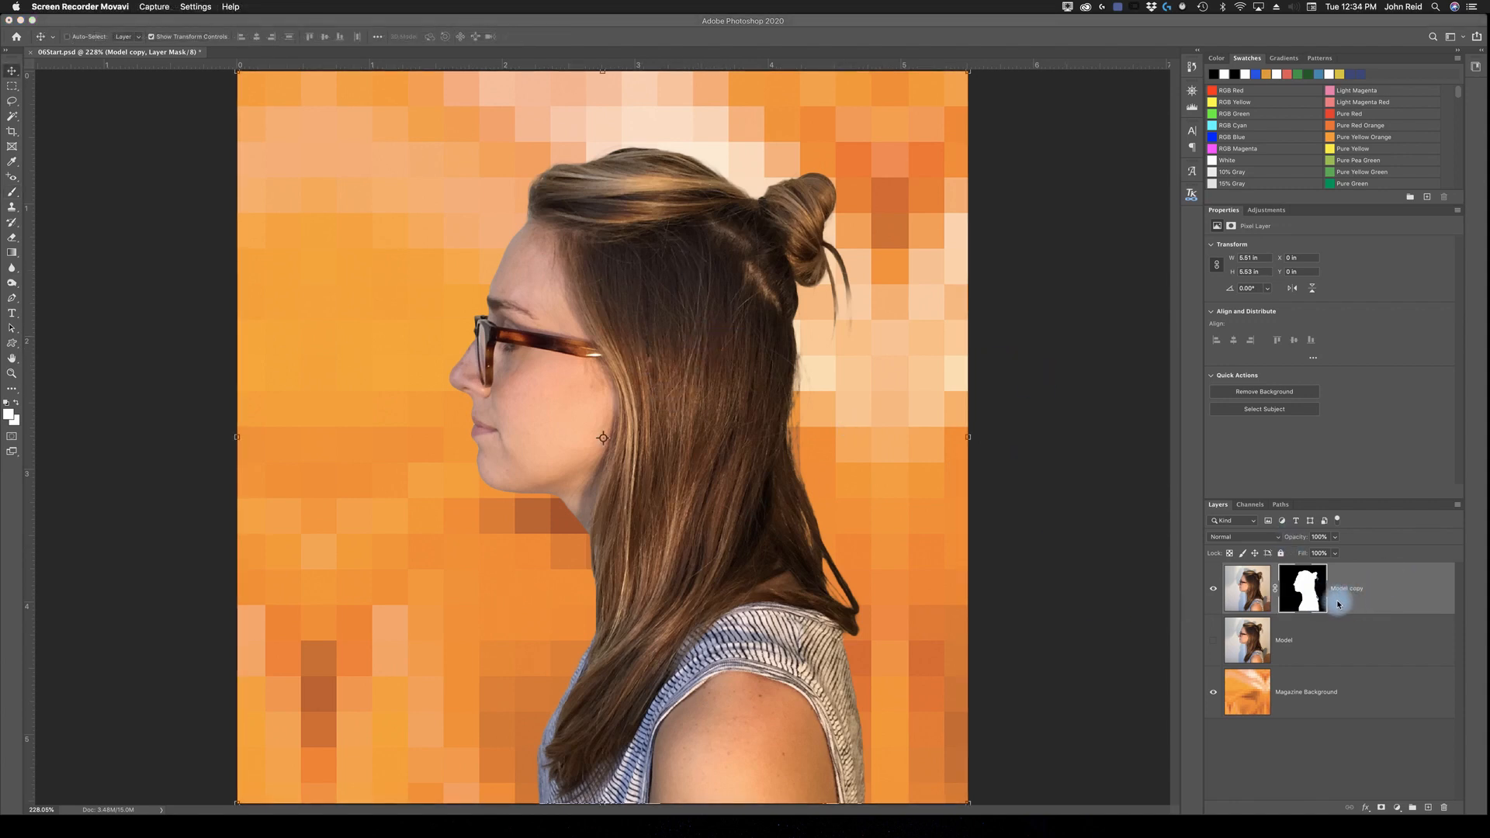
{"action": "left_click", "coordinate": [1213, 653]}
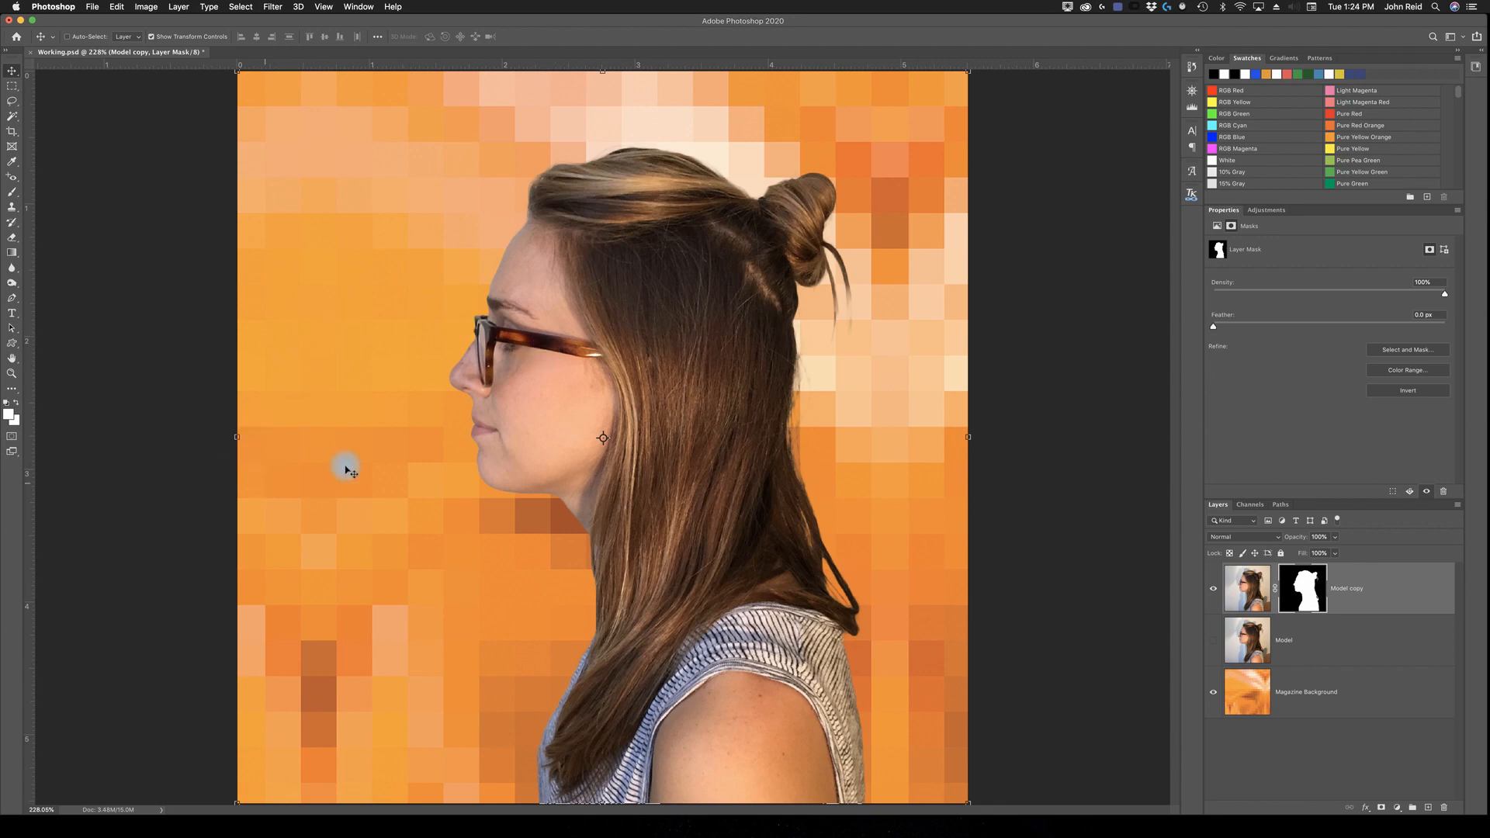
Step: Hide the Magazine Background layer so the model's face can be worked on over transparency at 400% magnification
{"action": "key", "text": "z"}
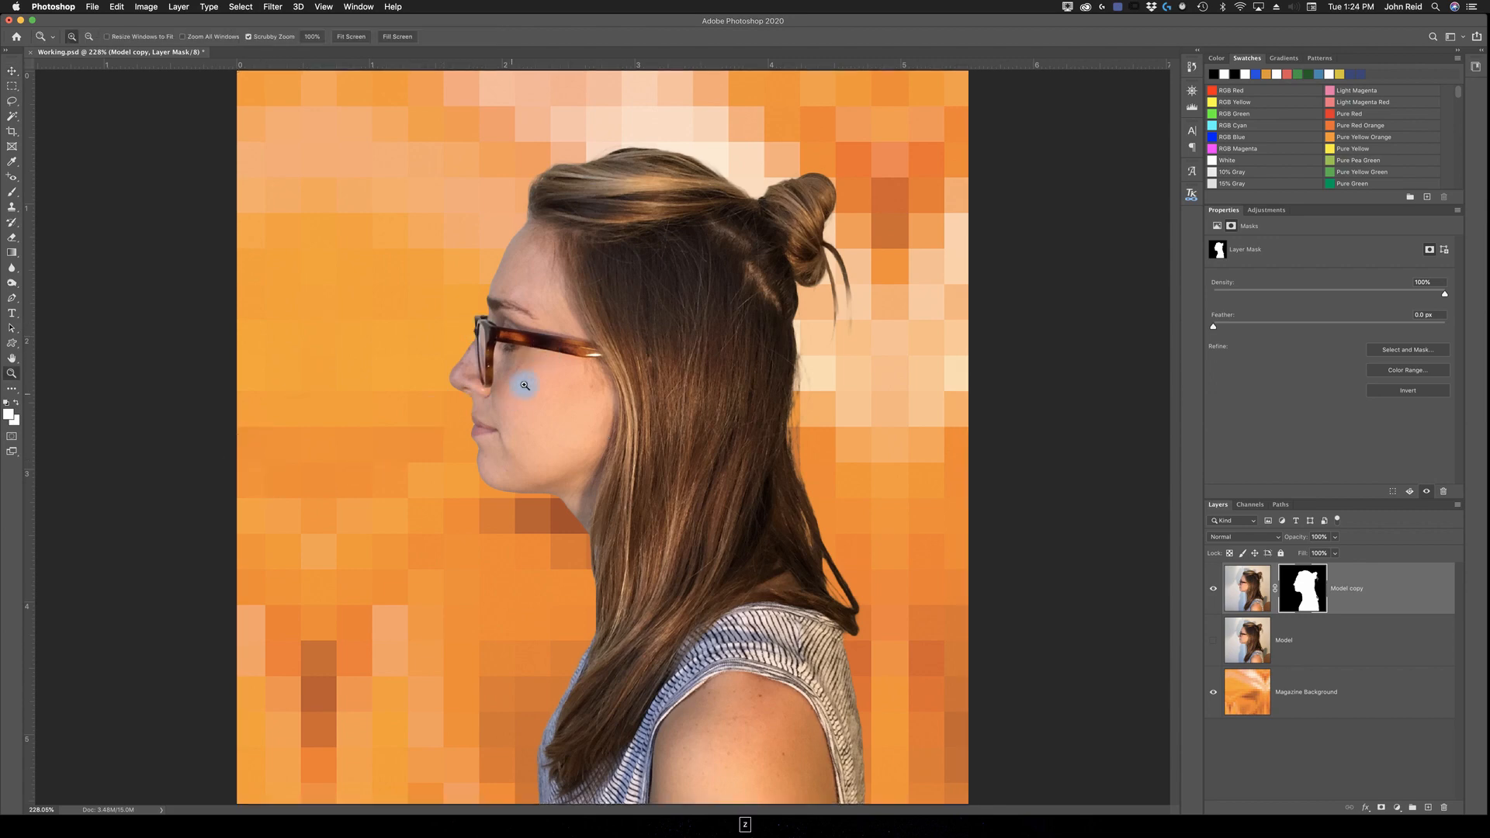
{"action": "left_click", "coordinate": [529, 391]}
{"action": "left_click", "coordinate": [568, 379]}
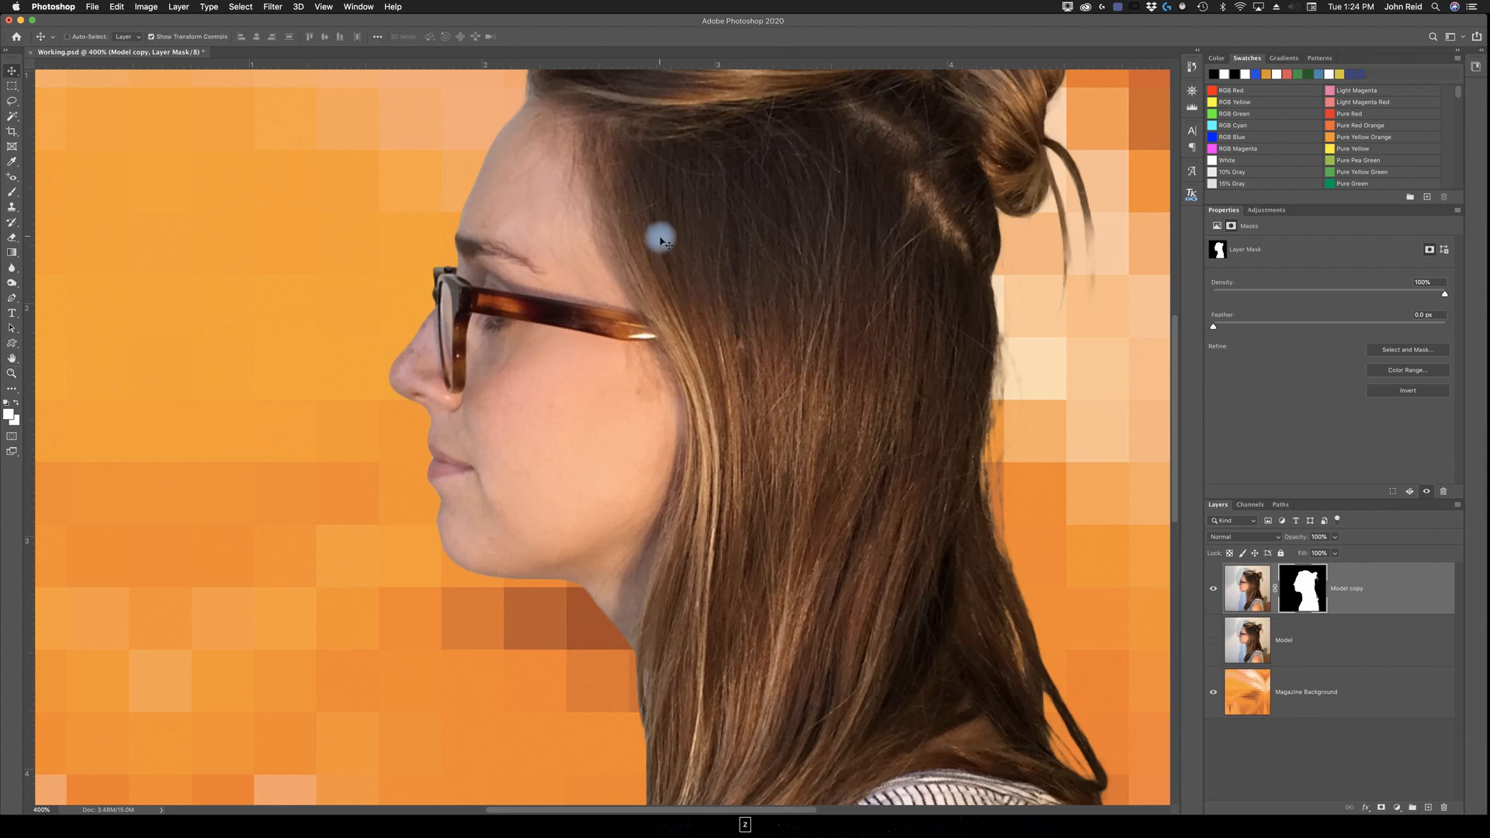
{"action": "left_click_drag", "start_coordinate": [683, 260], "coordinate": [728, 310]}
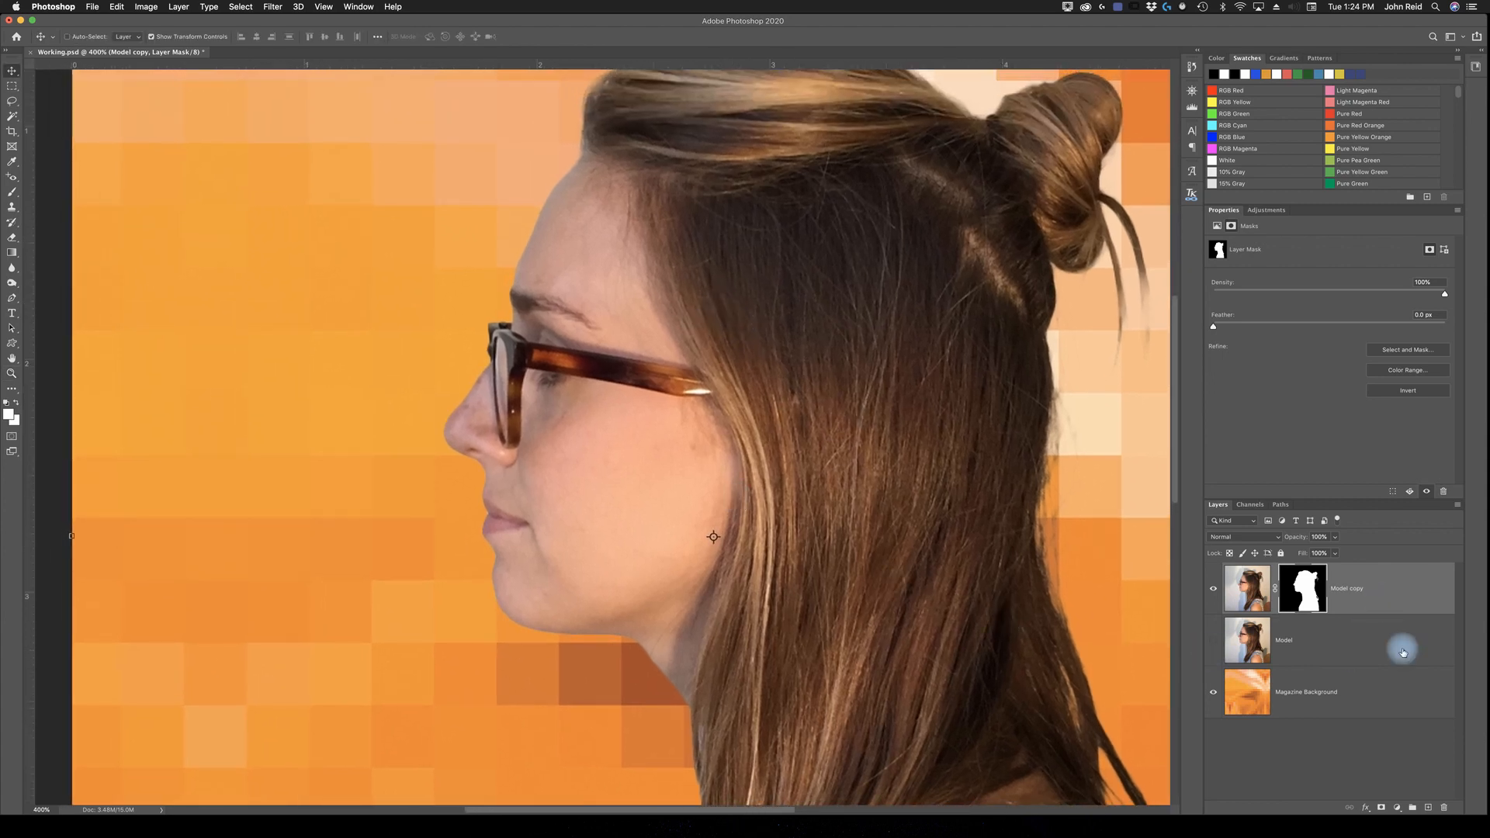
{"action": "left_click", "coordinate": [1223, 692]}
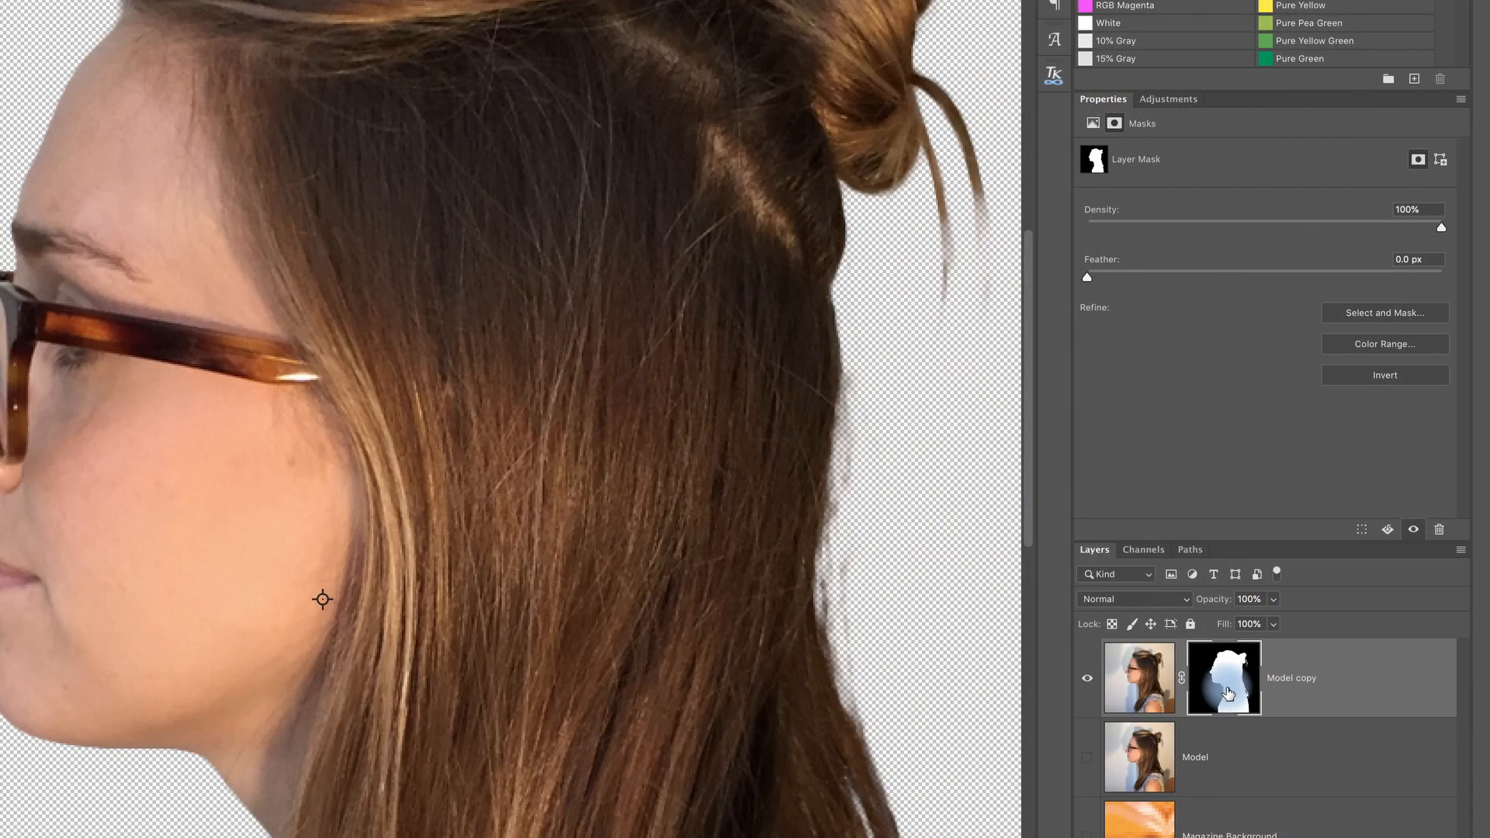
Step: Target the image instead of the mask on the Model copy layer and enter Quick Mask mode
{"action": "left_click", "coordinate": [1287, 683]}
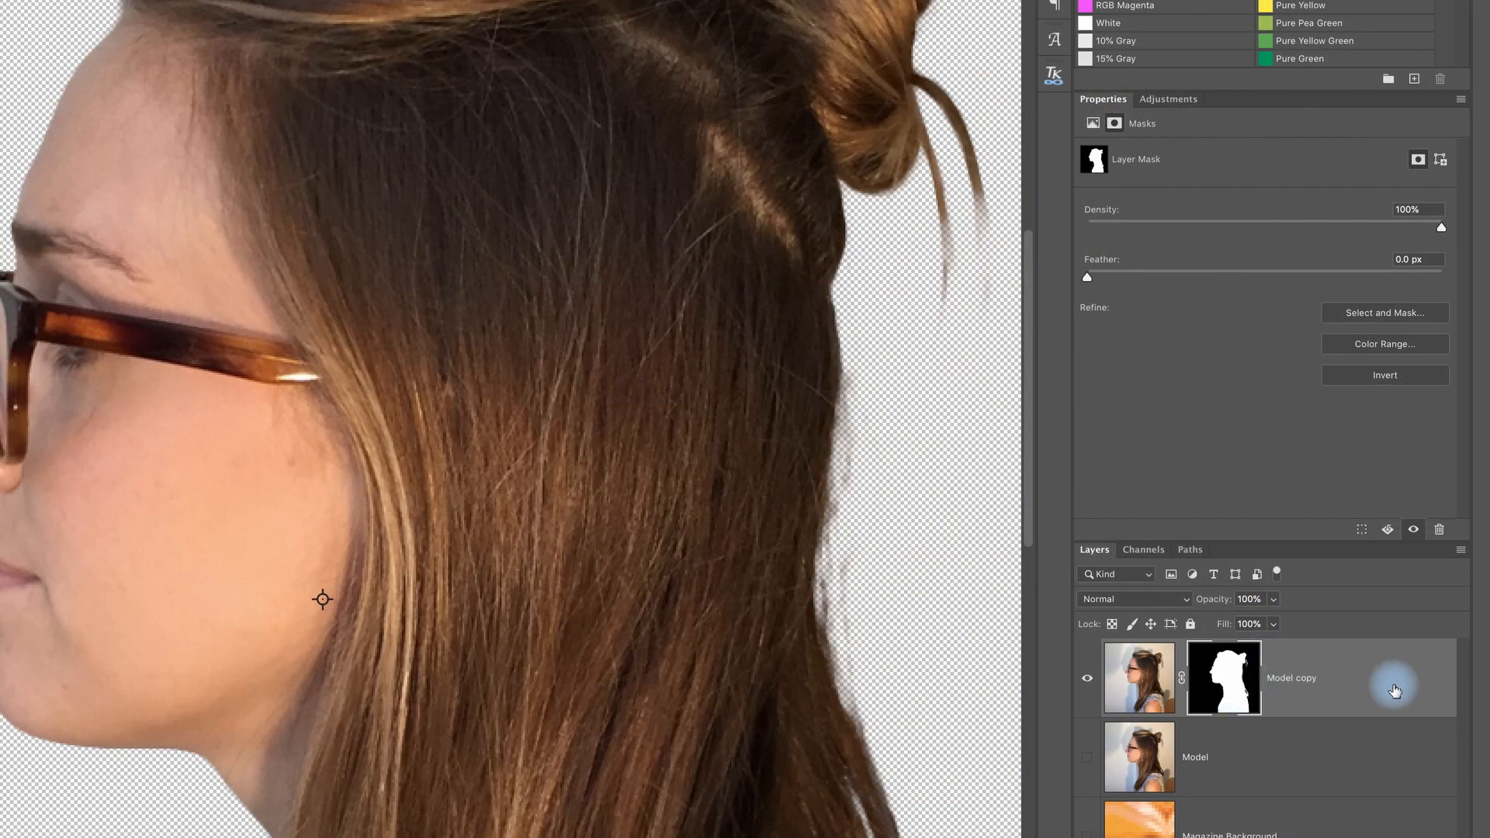
{"action": "left_click", "coordinate": [1149, 712]}
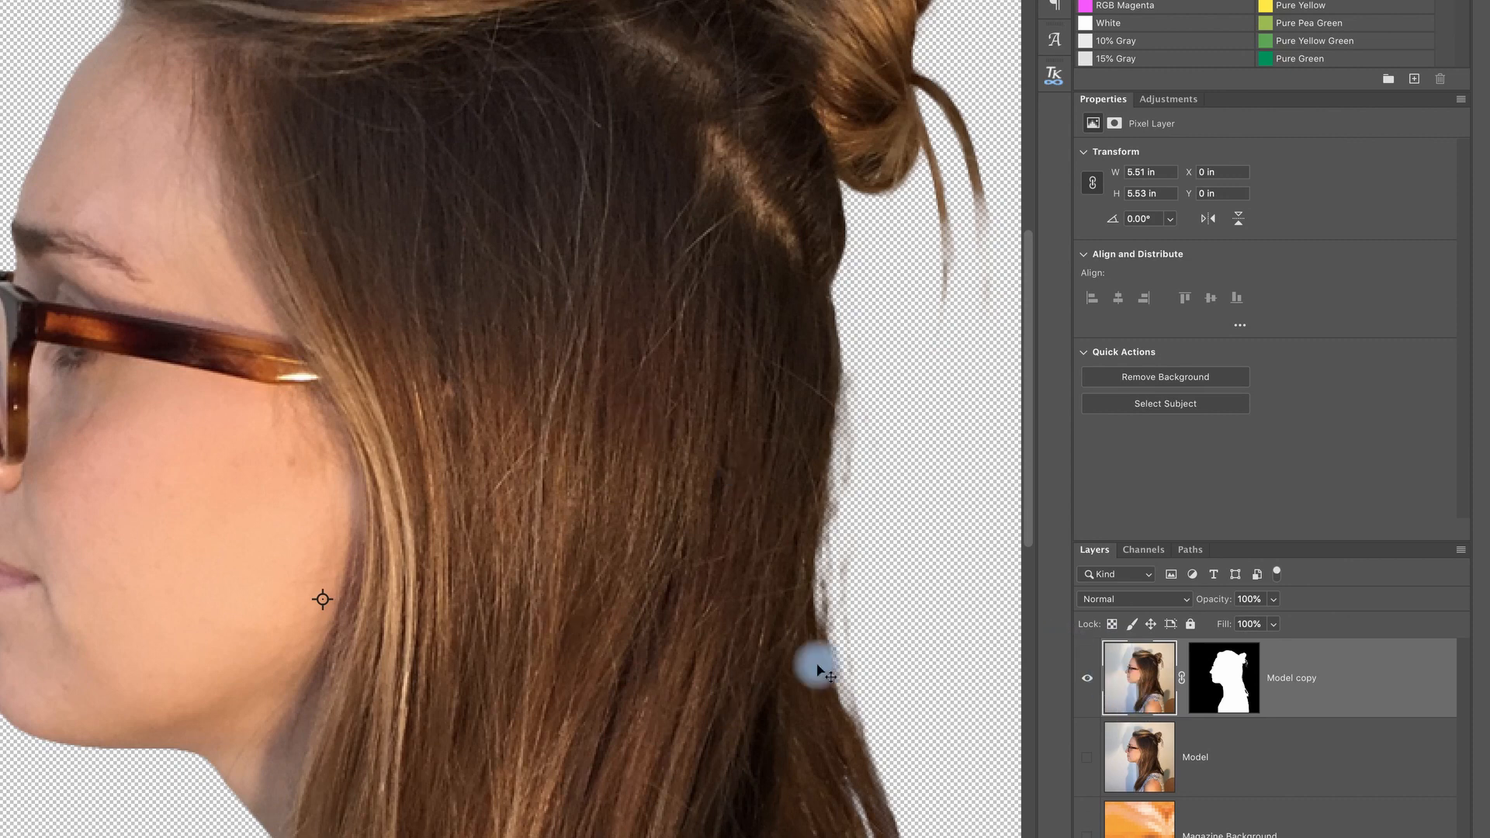
{"action": "left_click", "coordinate": [1249, 687]}
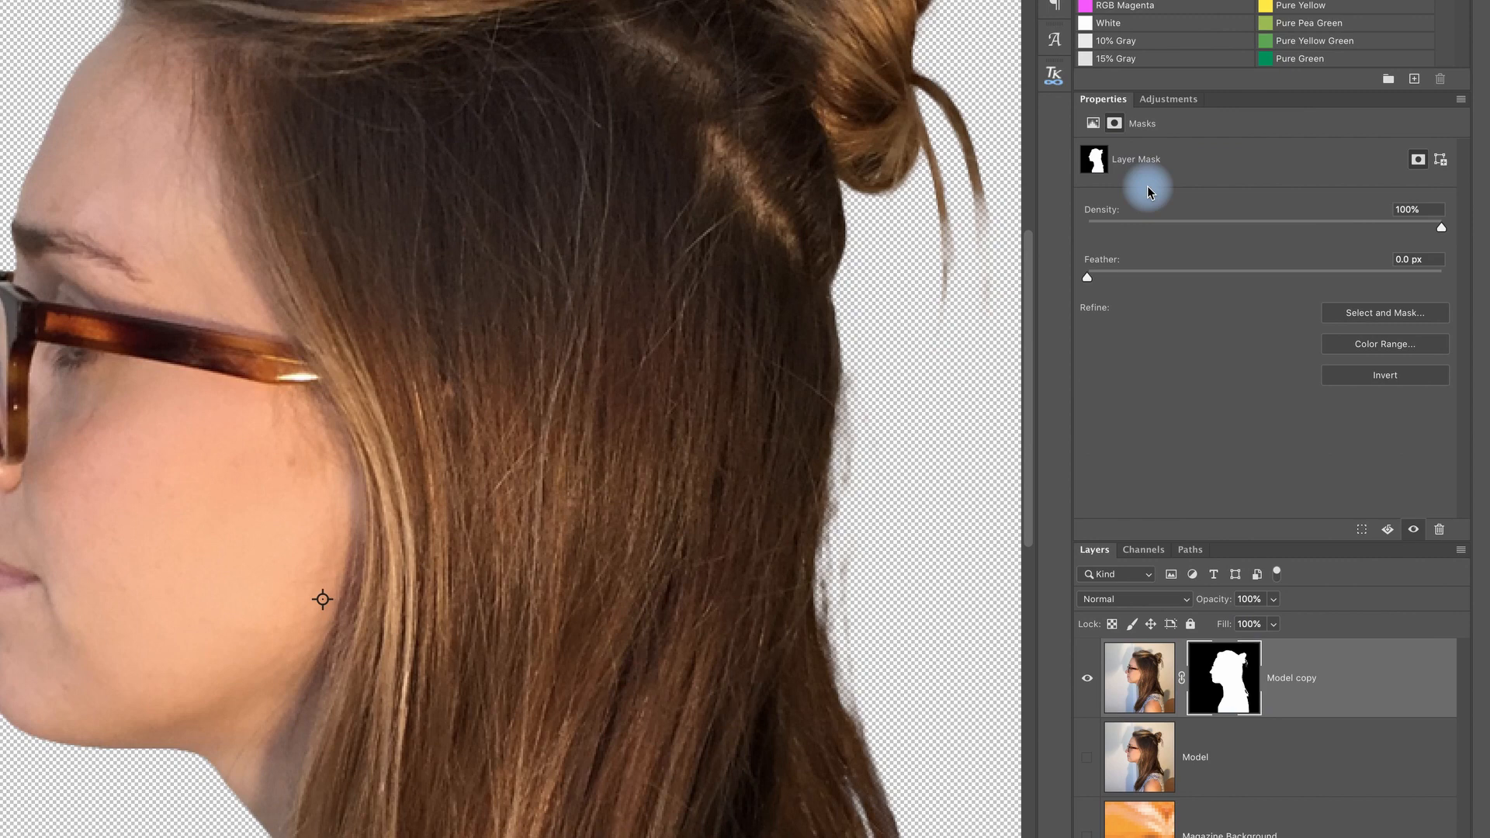
{"action": "left_click", "coordinate": [1147, 687]}
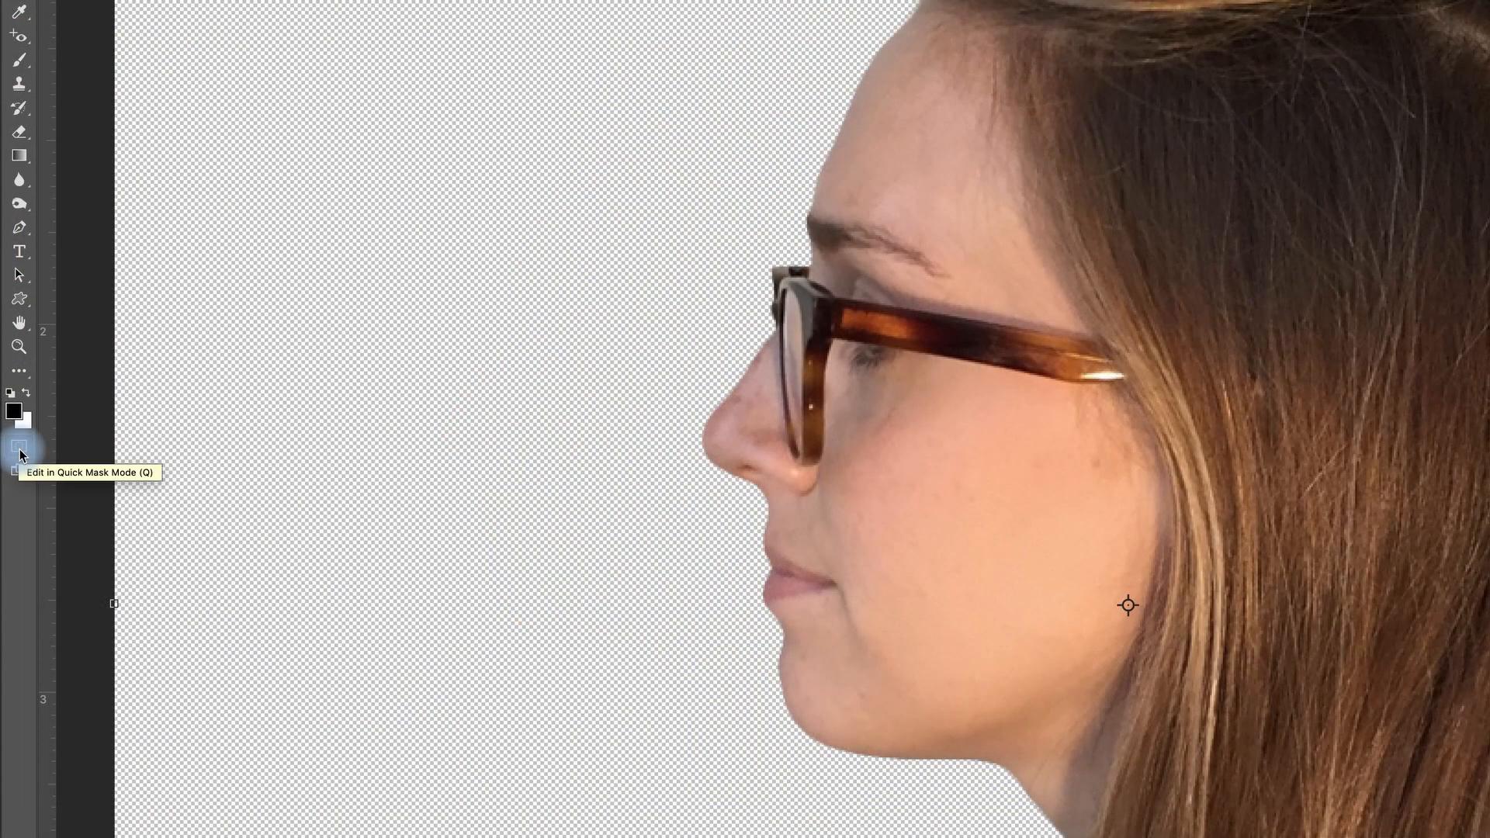
{"action": "left_click", "coordinate": [19, 450]}
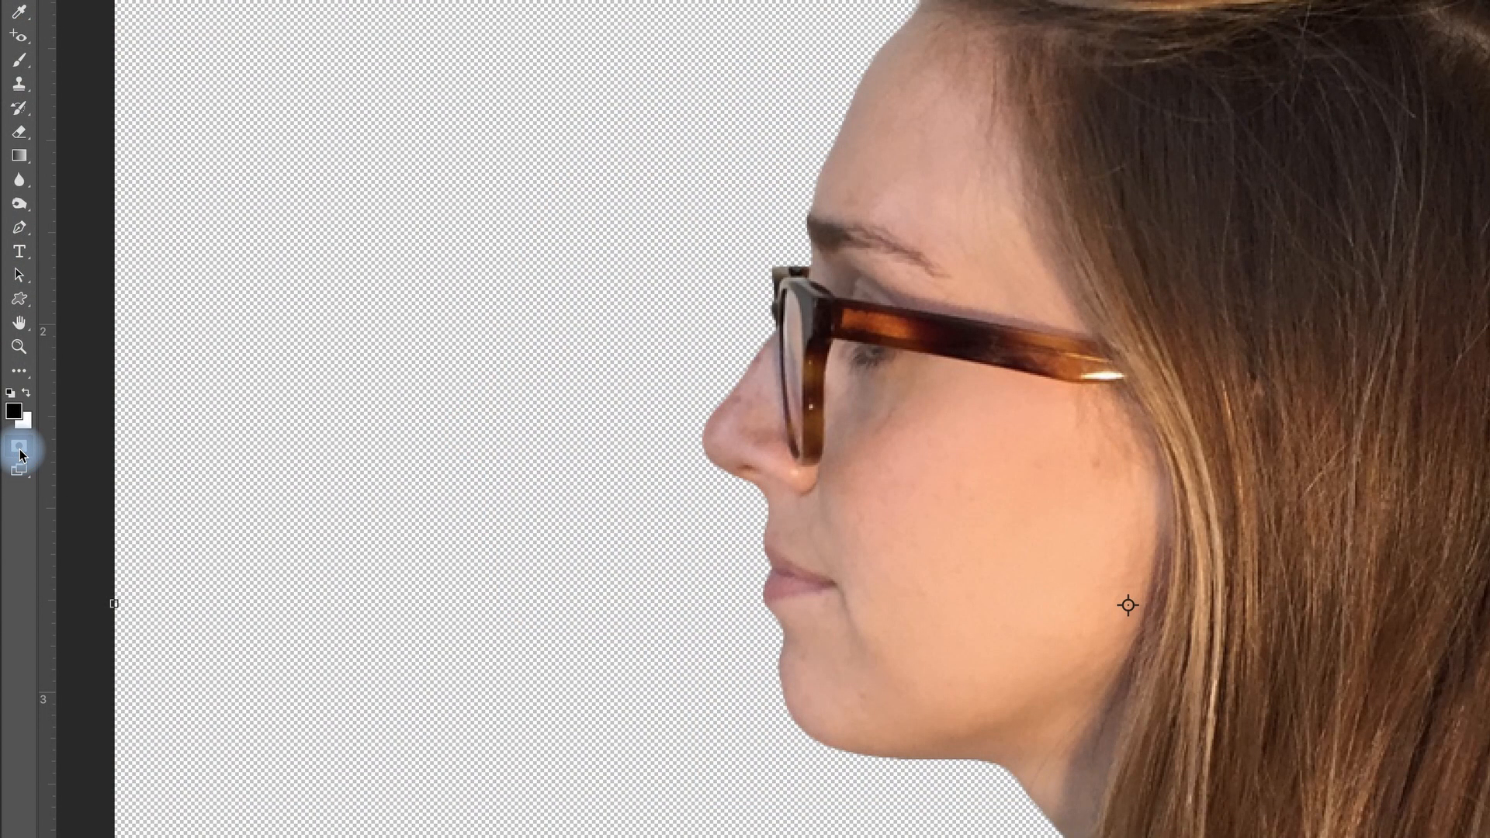
Step: Set up the Brush tool with a size of 15 px and 100% hardness
{"action": "left_click", "coordinate": [26, 68]}
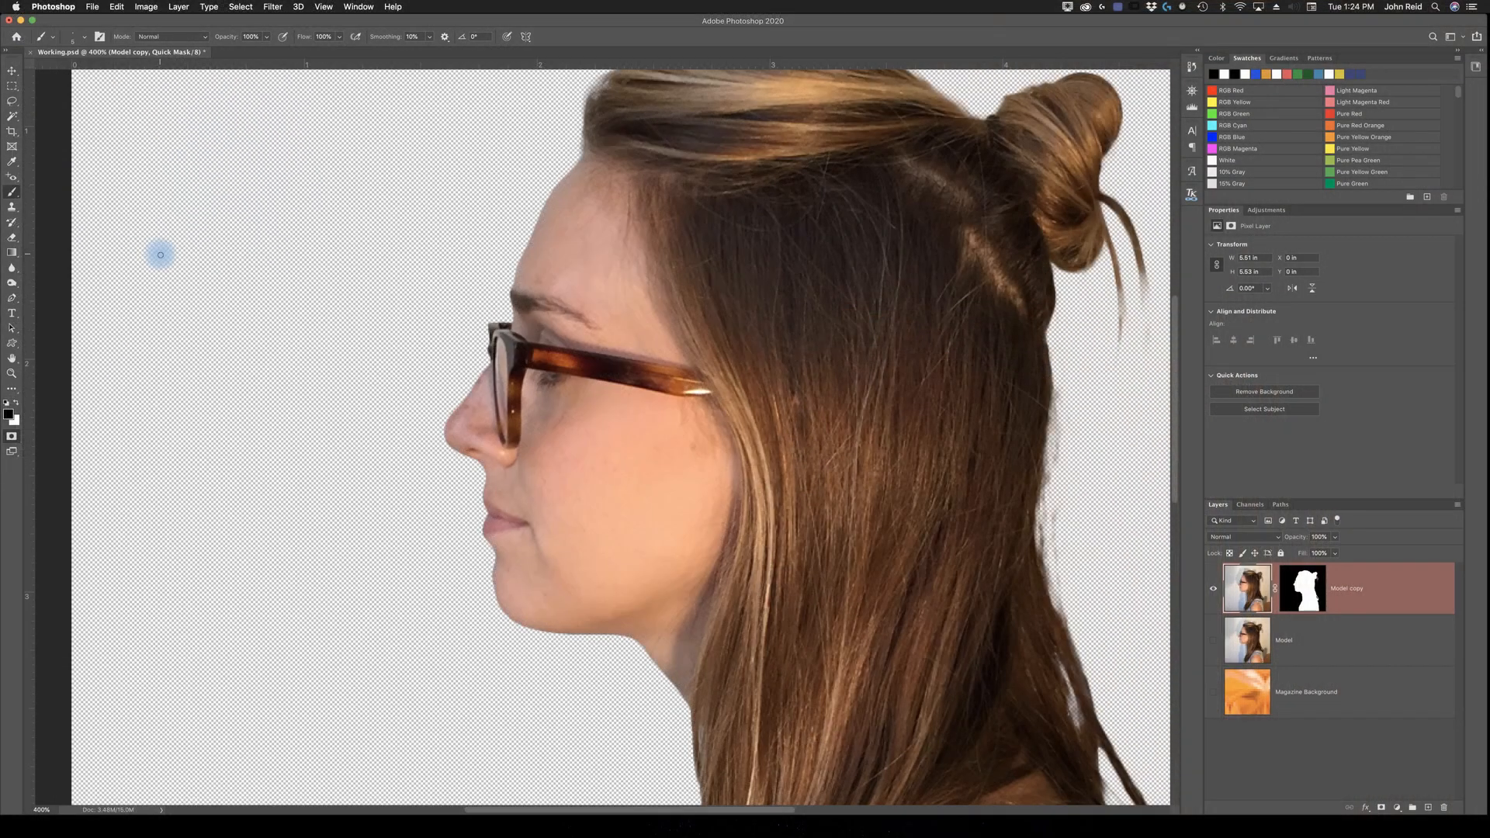
{"action": "left_click", "coordinate": [86, 39]}
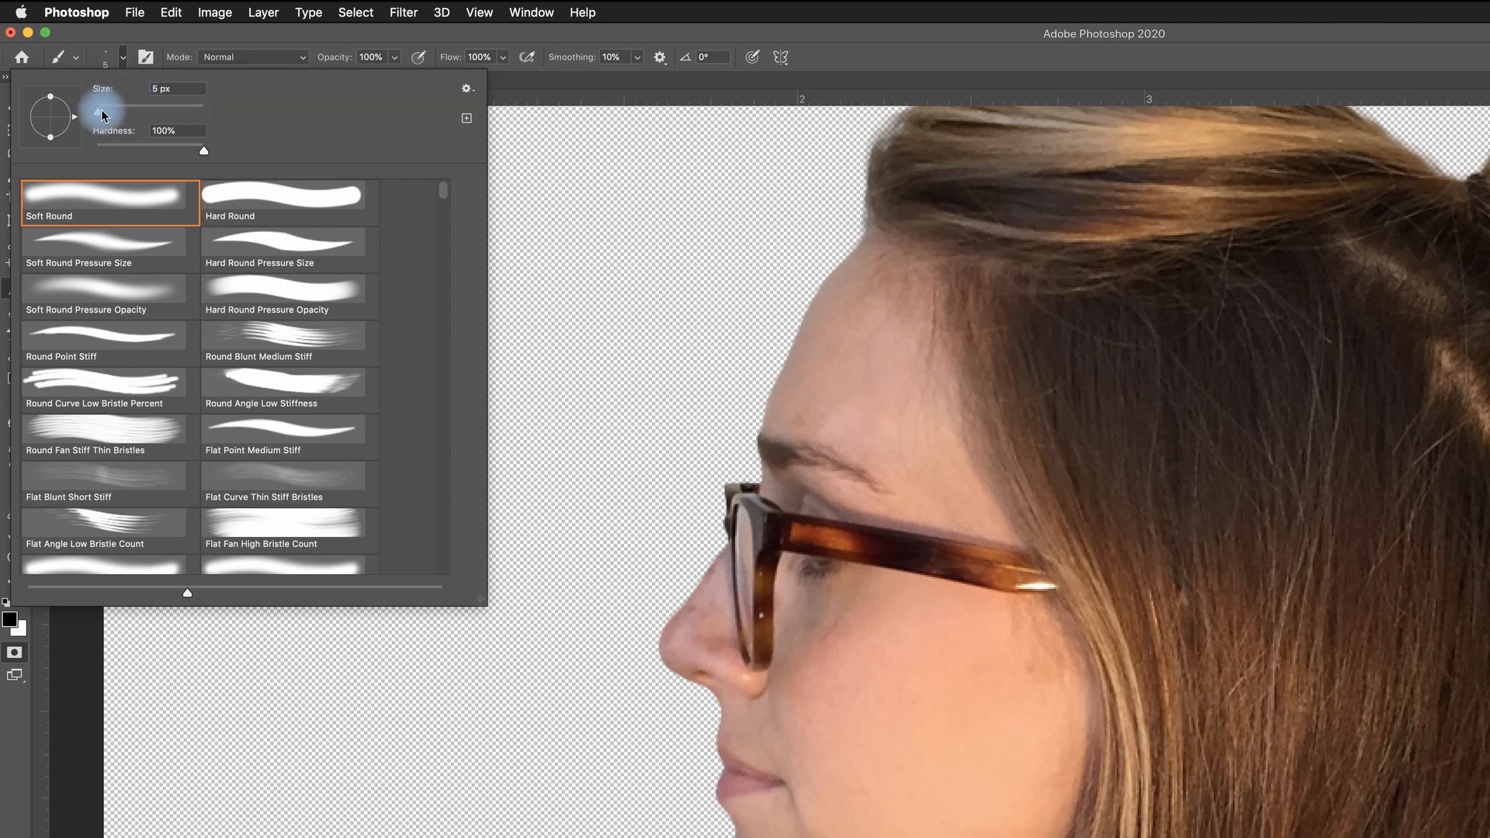
{"action": "left_click_drag", "start_coordinate": [101, 116], "coordinate": [104, 116]}
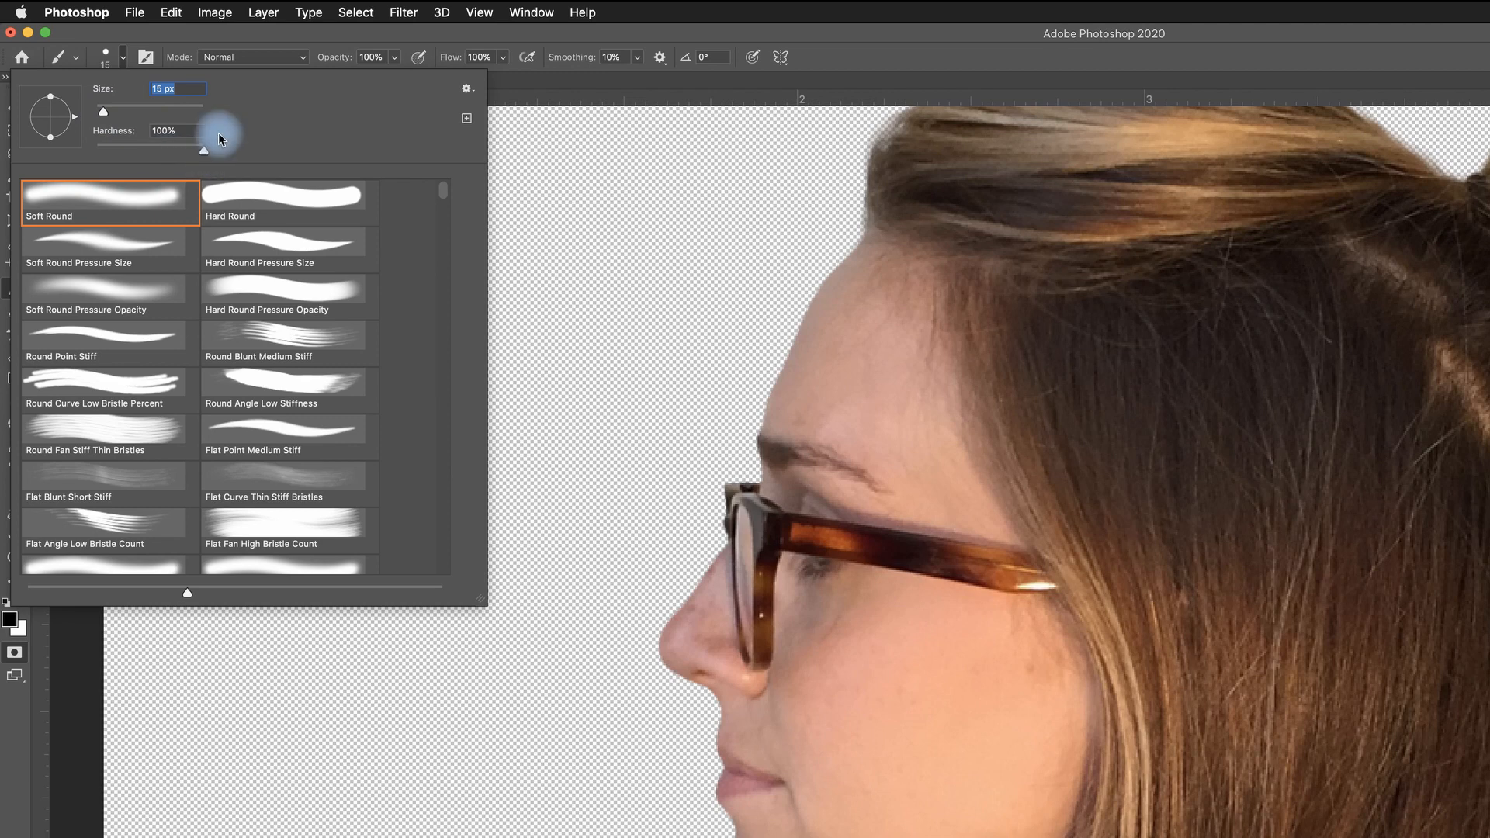
{"action": "left_click", "coordinate": [205, 150]}
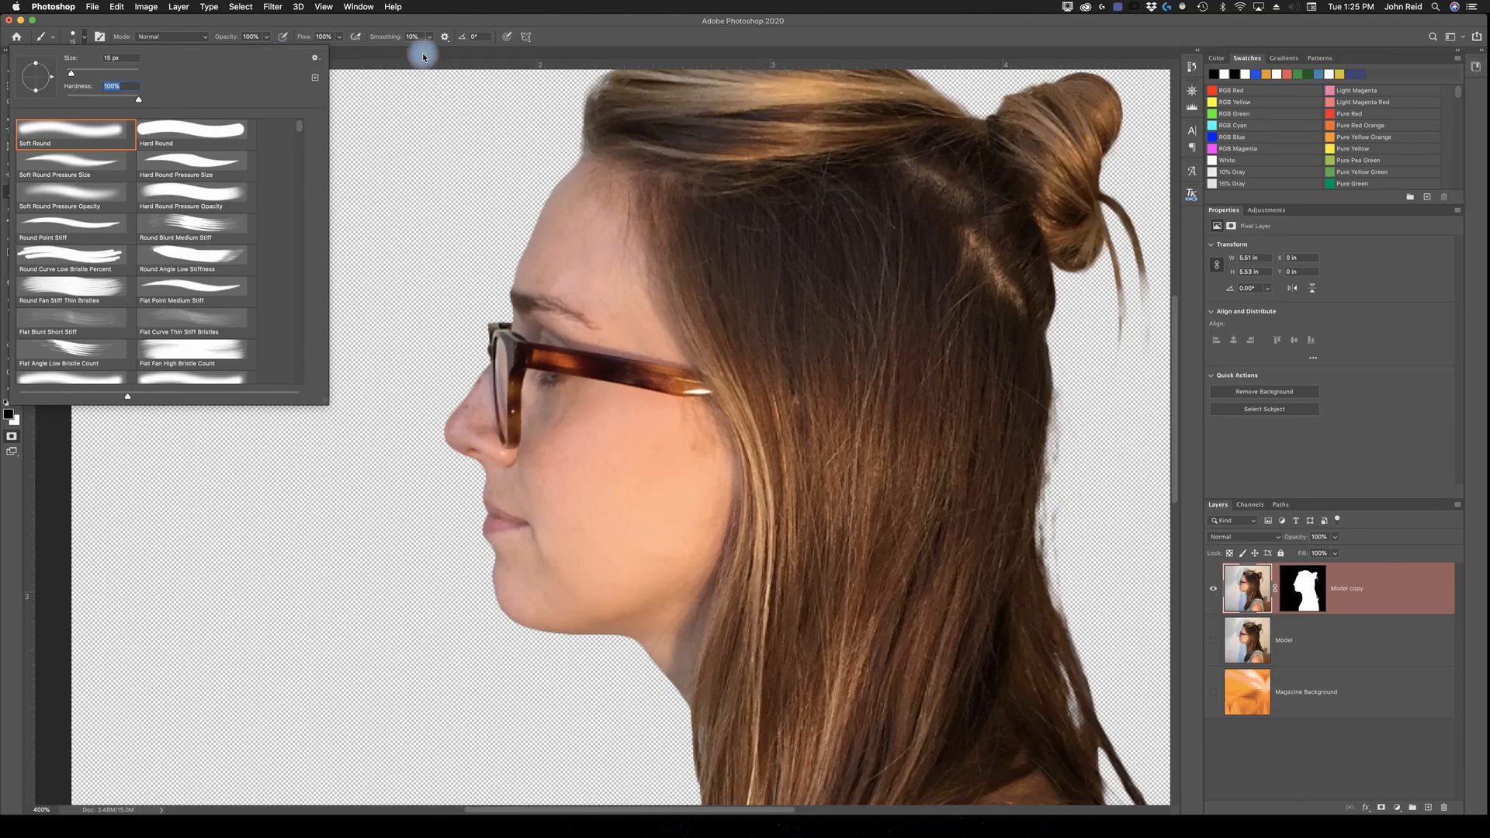
{"action": "left_click", "coordinate": [627, 81]}
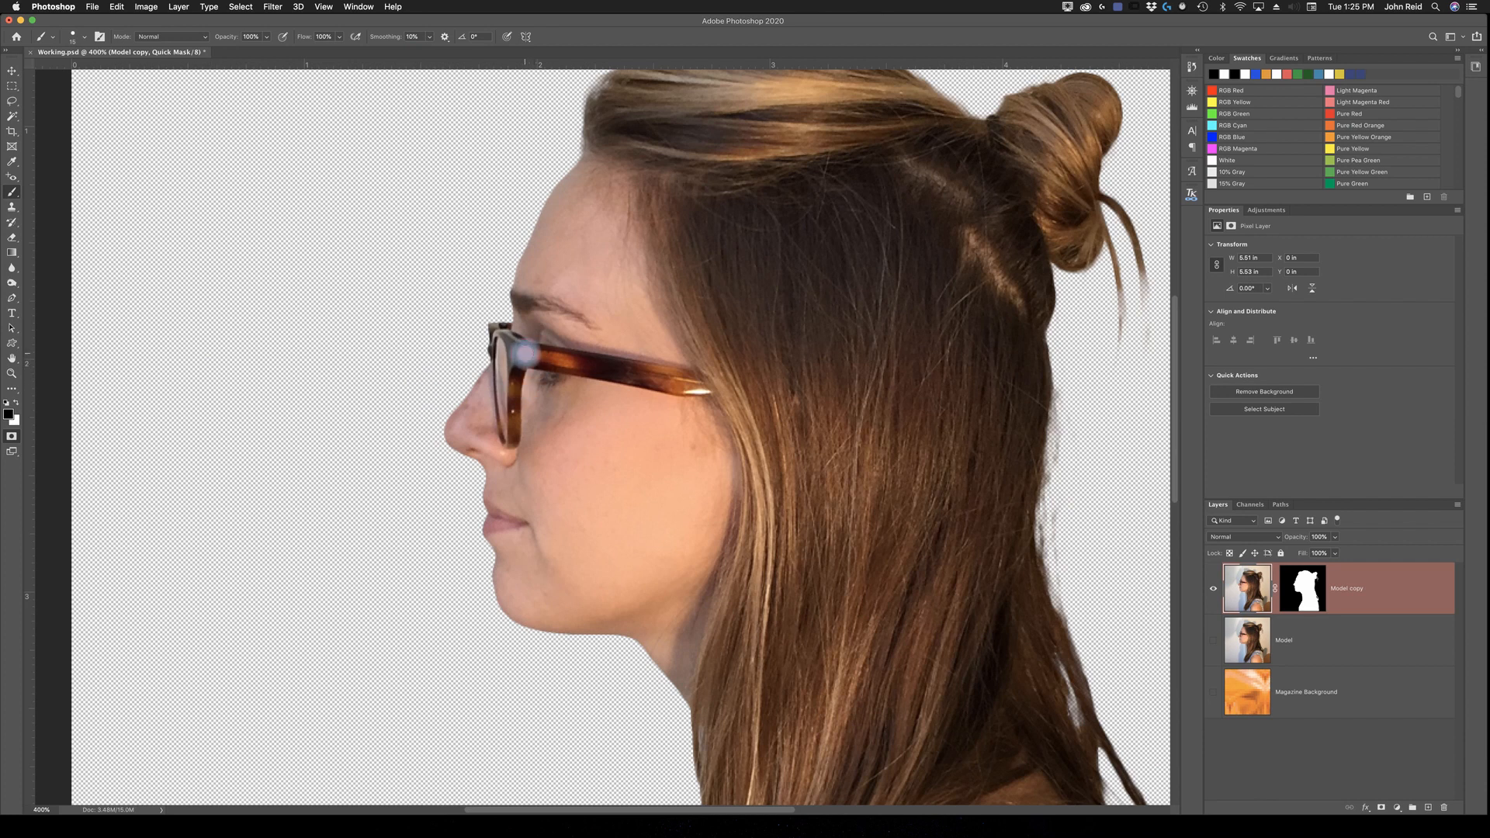
Step: Paint the quick mask over the whole temple arm of the glasses with a reduced brush size, redoing the stroke along its lower edge
{"action": "left_click_drag", "start_coordinate": [525, 354], "coordinate": [559, 359]}
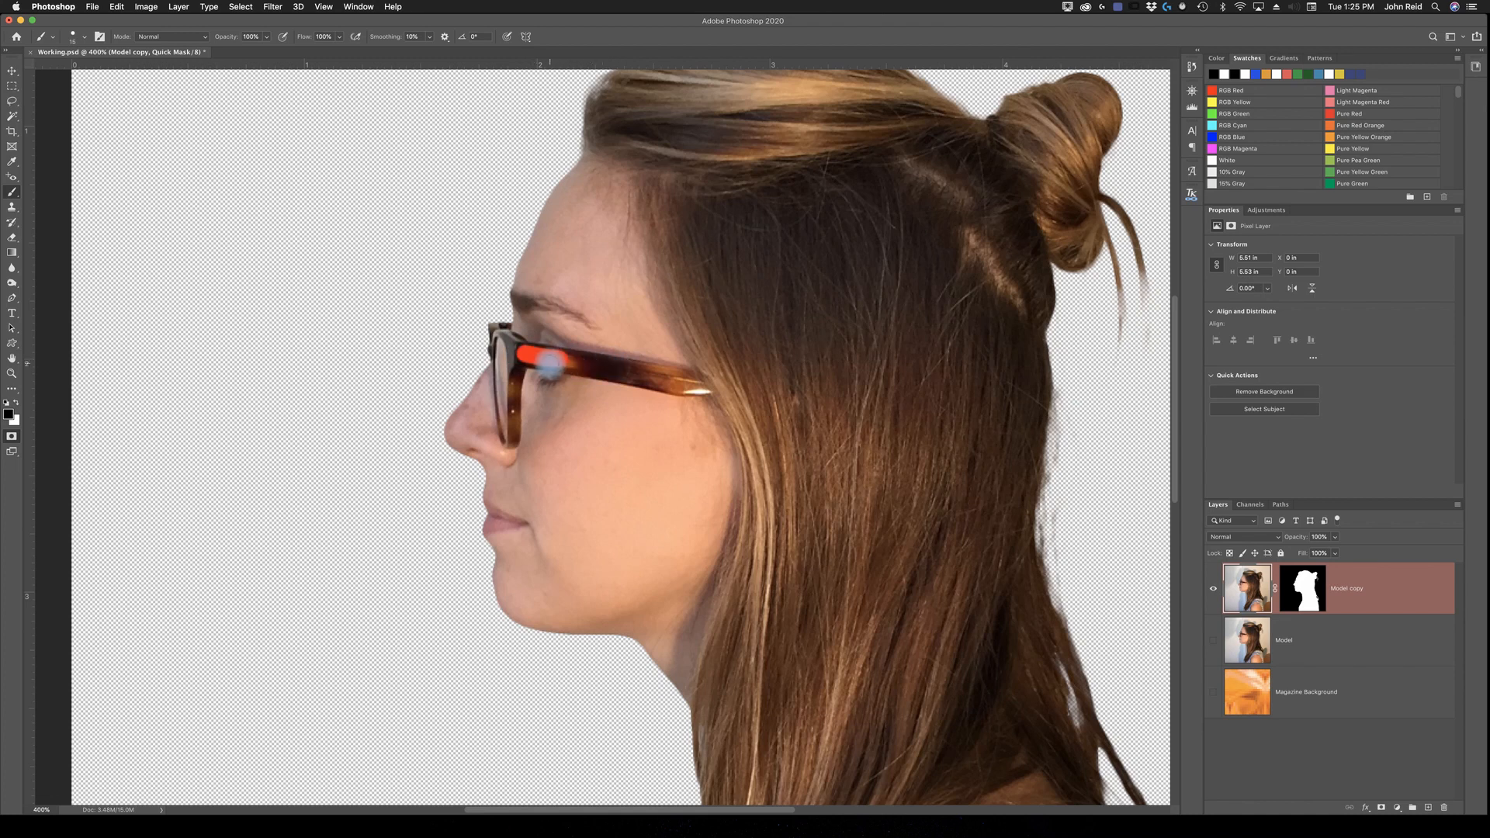
{"action": "key", "text": "["}
{"action": "key", "text": "["}
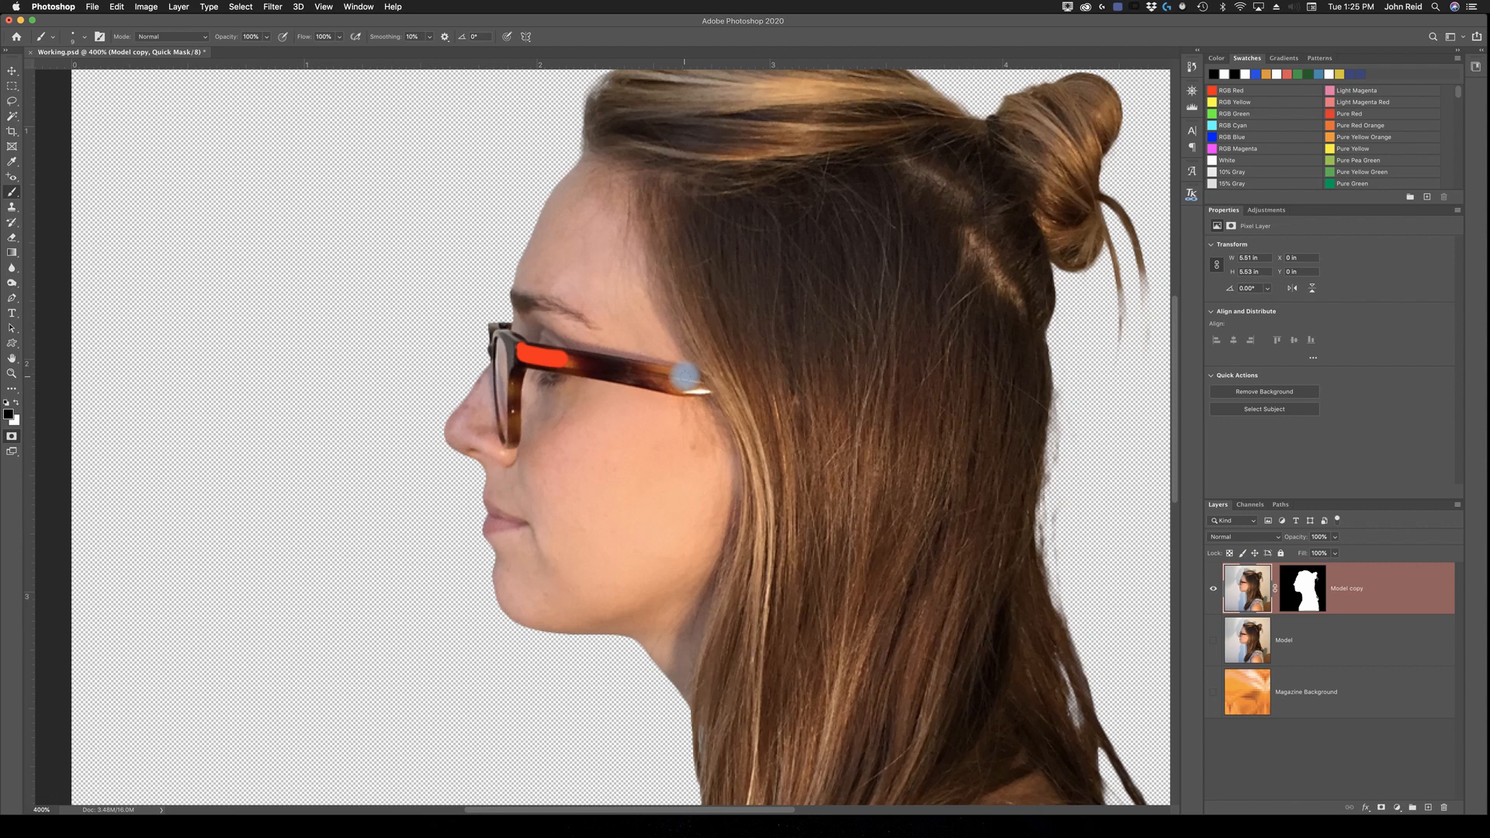
{"action": "left_click", "coordinate": [684, 377], "text": "shift"}
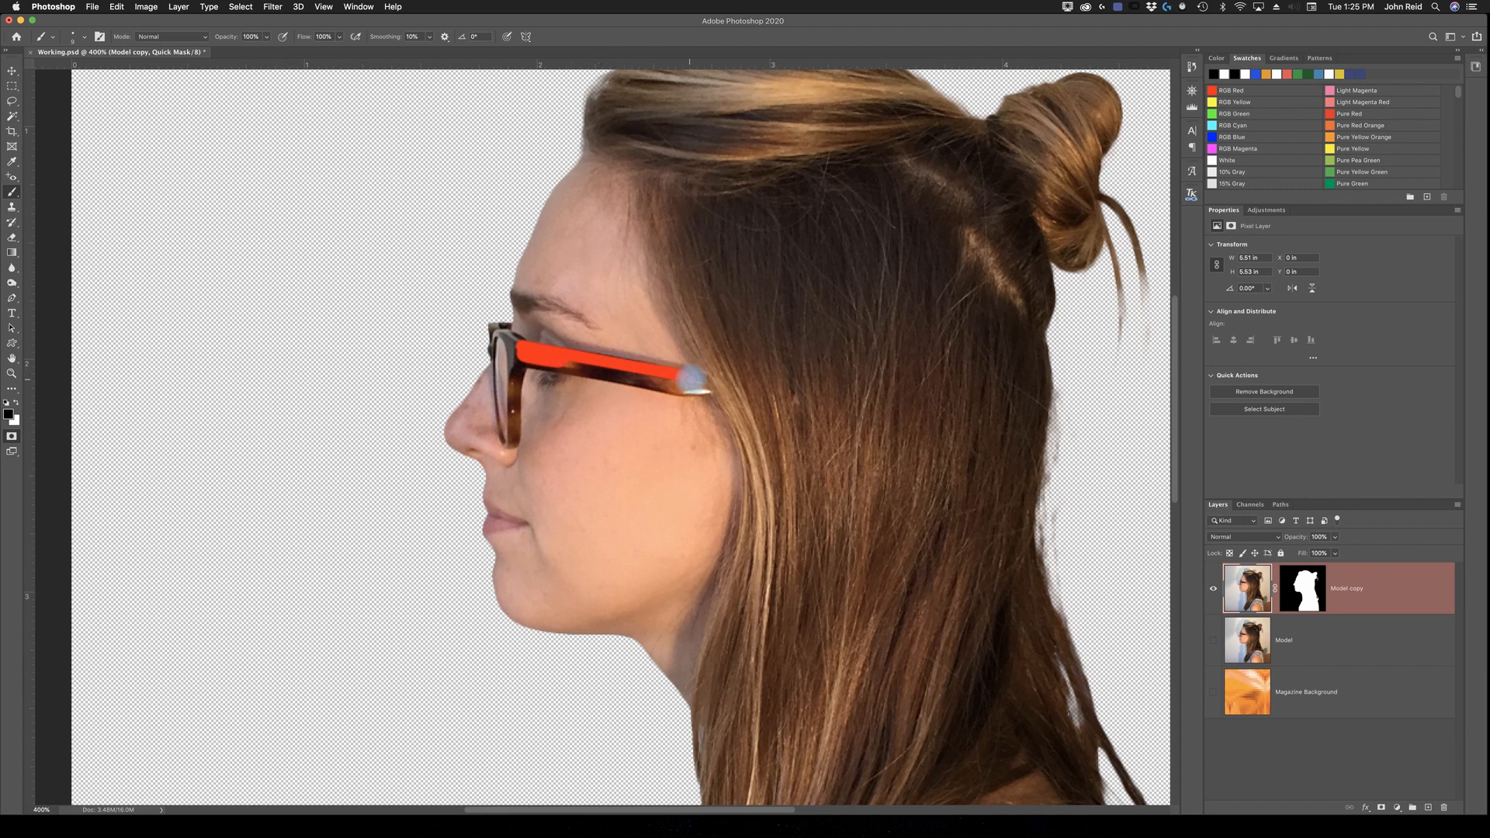
{"action": "left_click", "coordinate": [702, 390]}
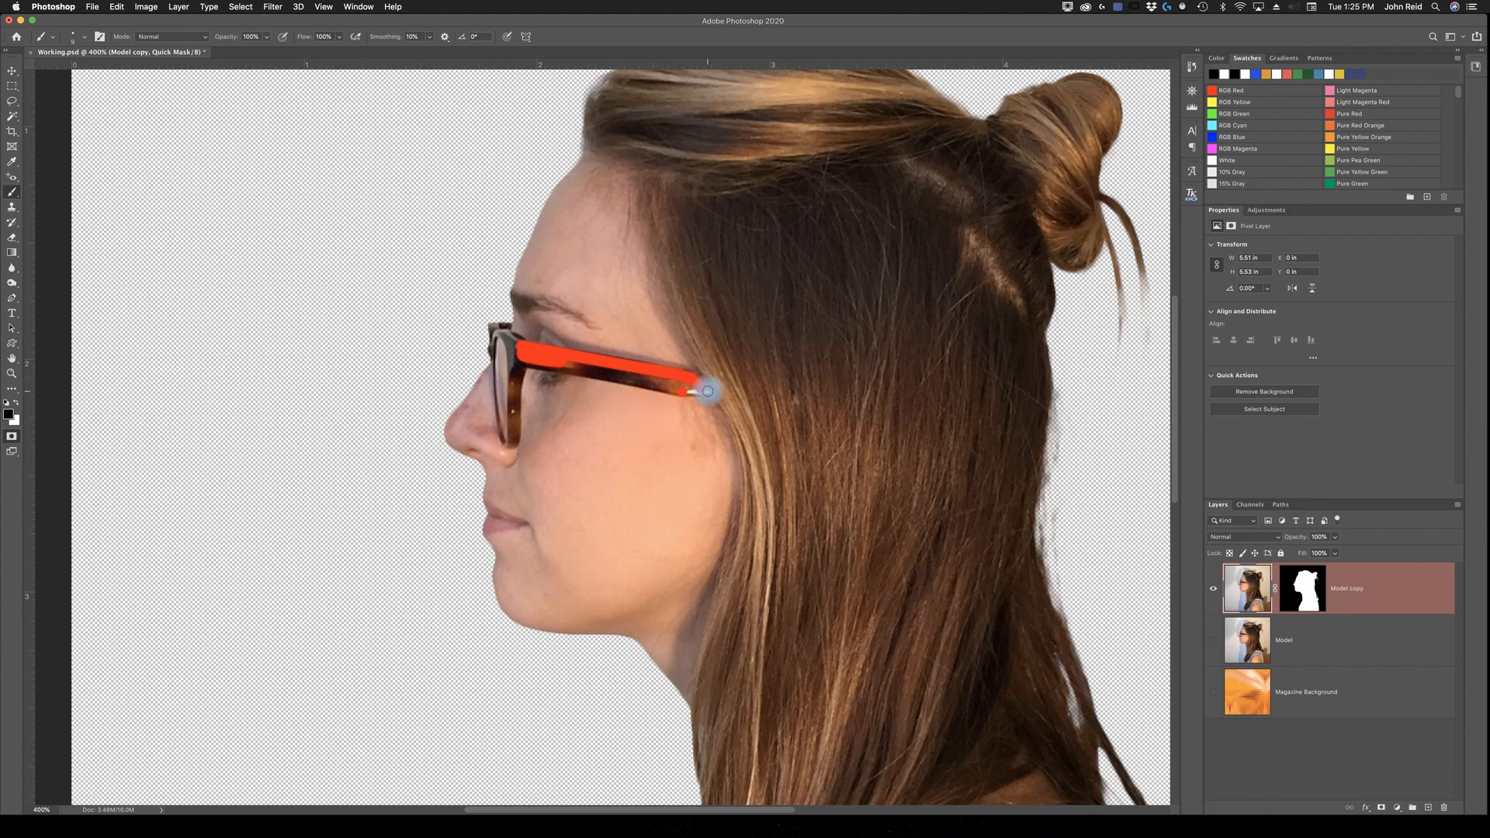
{"action": "left_click_drag", "start_coordinate": [702, 390], "coordinate": [626, 377]}
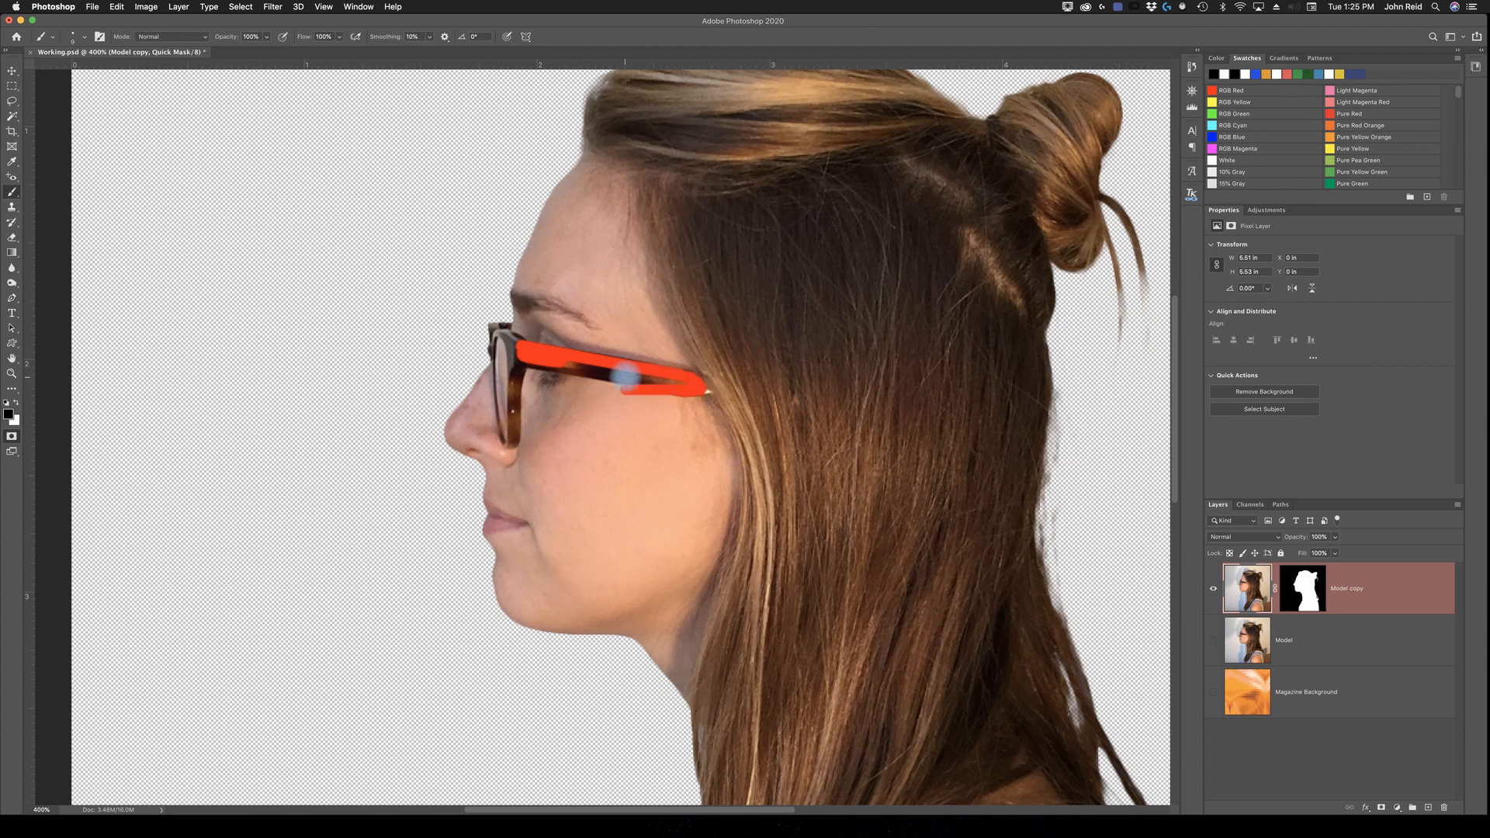
{"action": "key", "text": "super+z"}
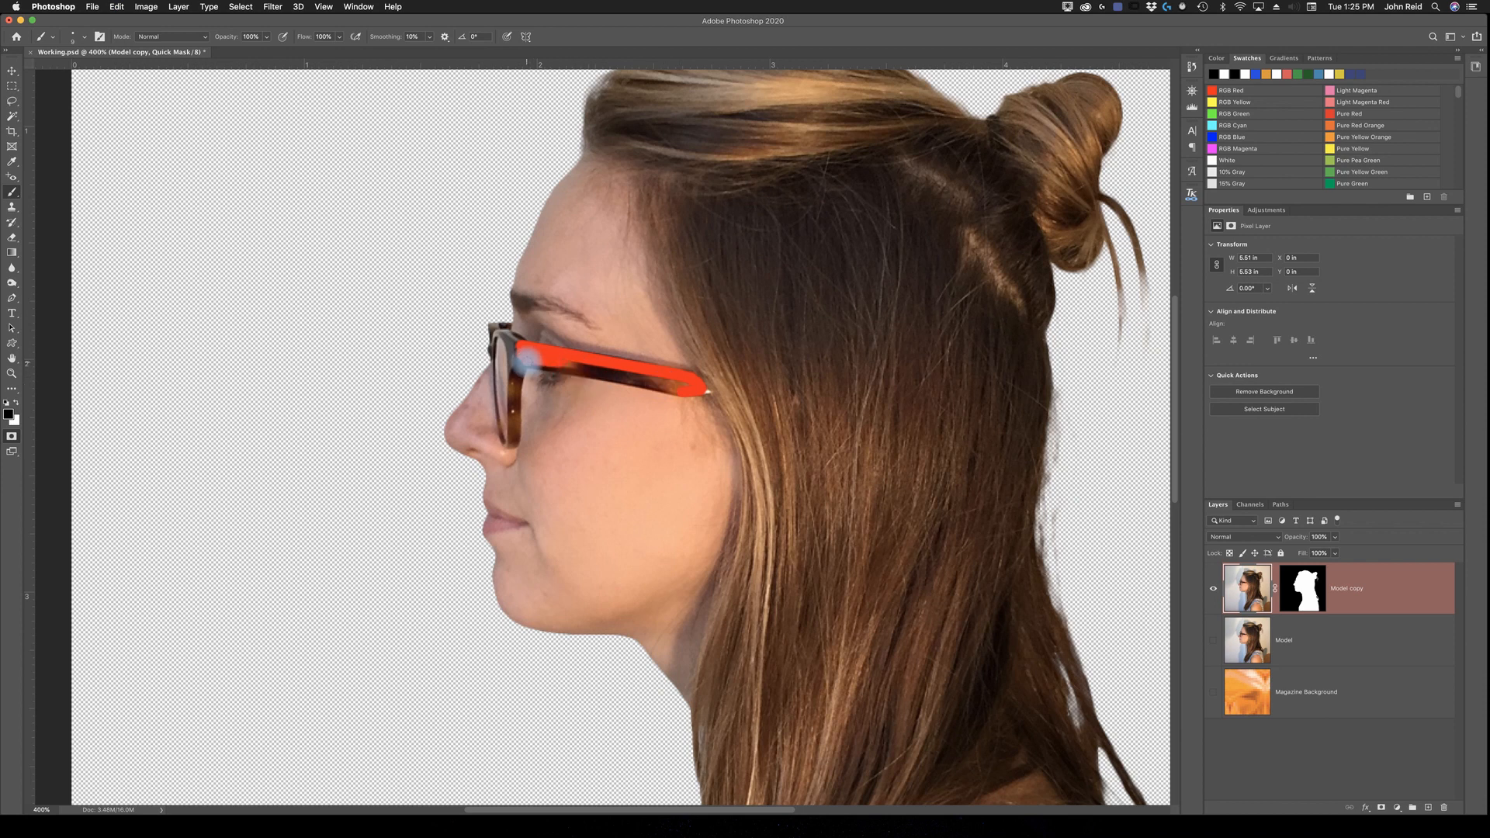
{"action": "left_click", "coordinate": [678, 390], "text": "shift"}
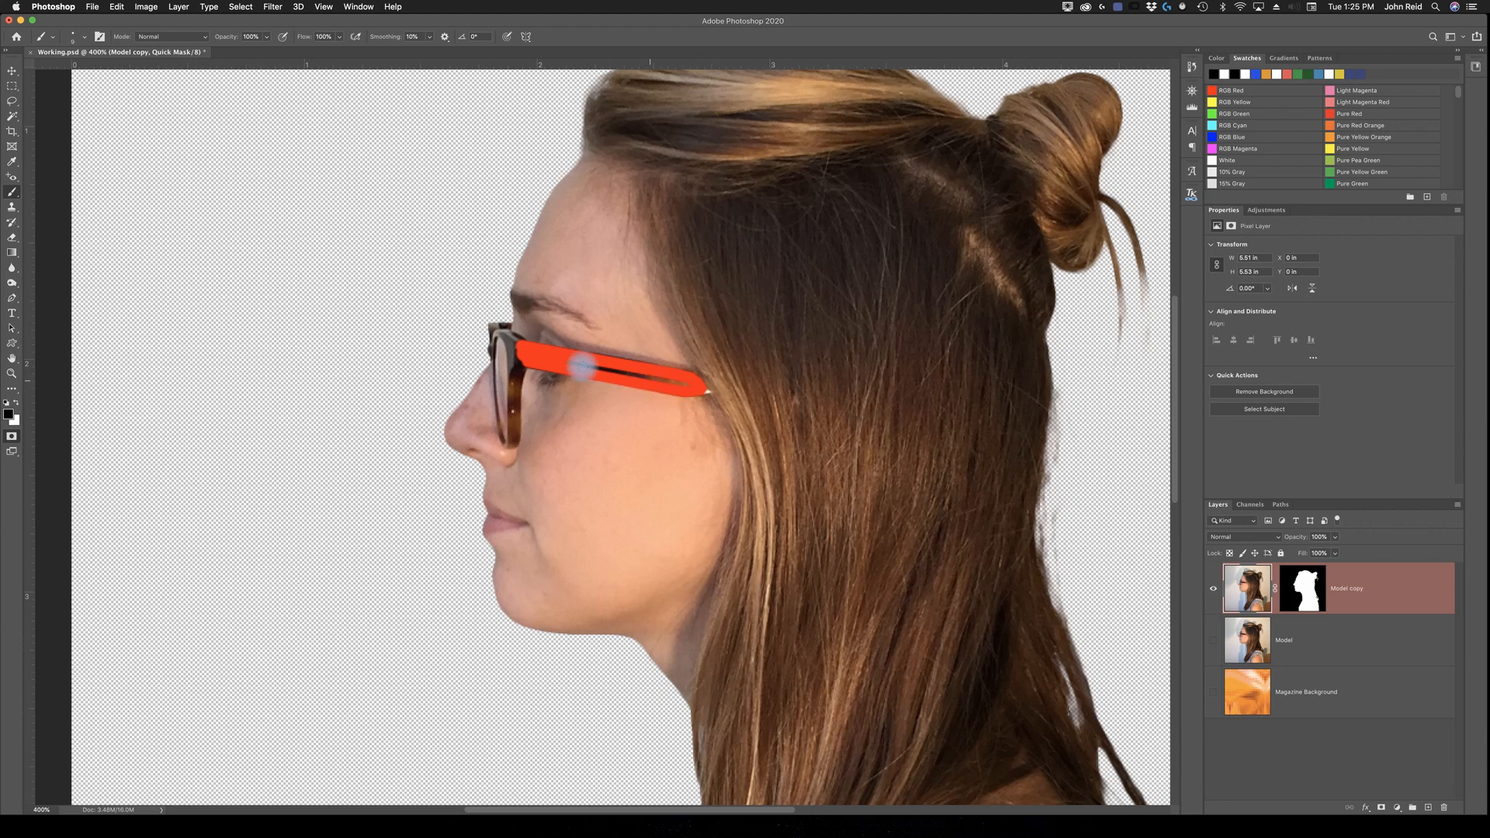
{"action": "left_click", "coordinate": [671, 380], "text": "shift"}
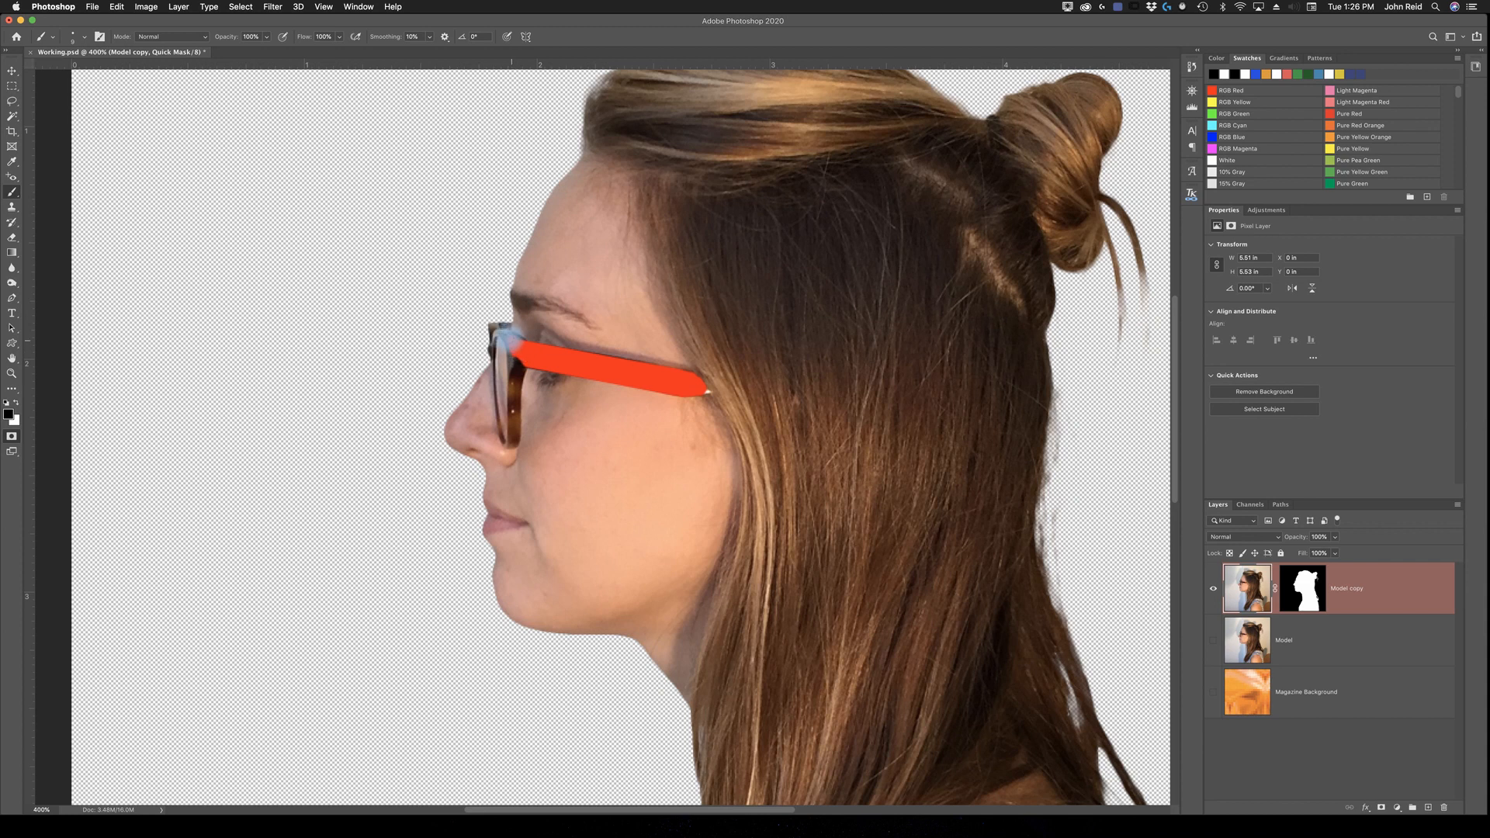
Step: Extend the quick mask over the hinge and down the near vertical rim of the glasses' front frame
{"action": "left_click_drag", "start_coordinate": [508, 338], "coordinate": [520, 346]}
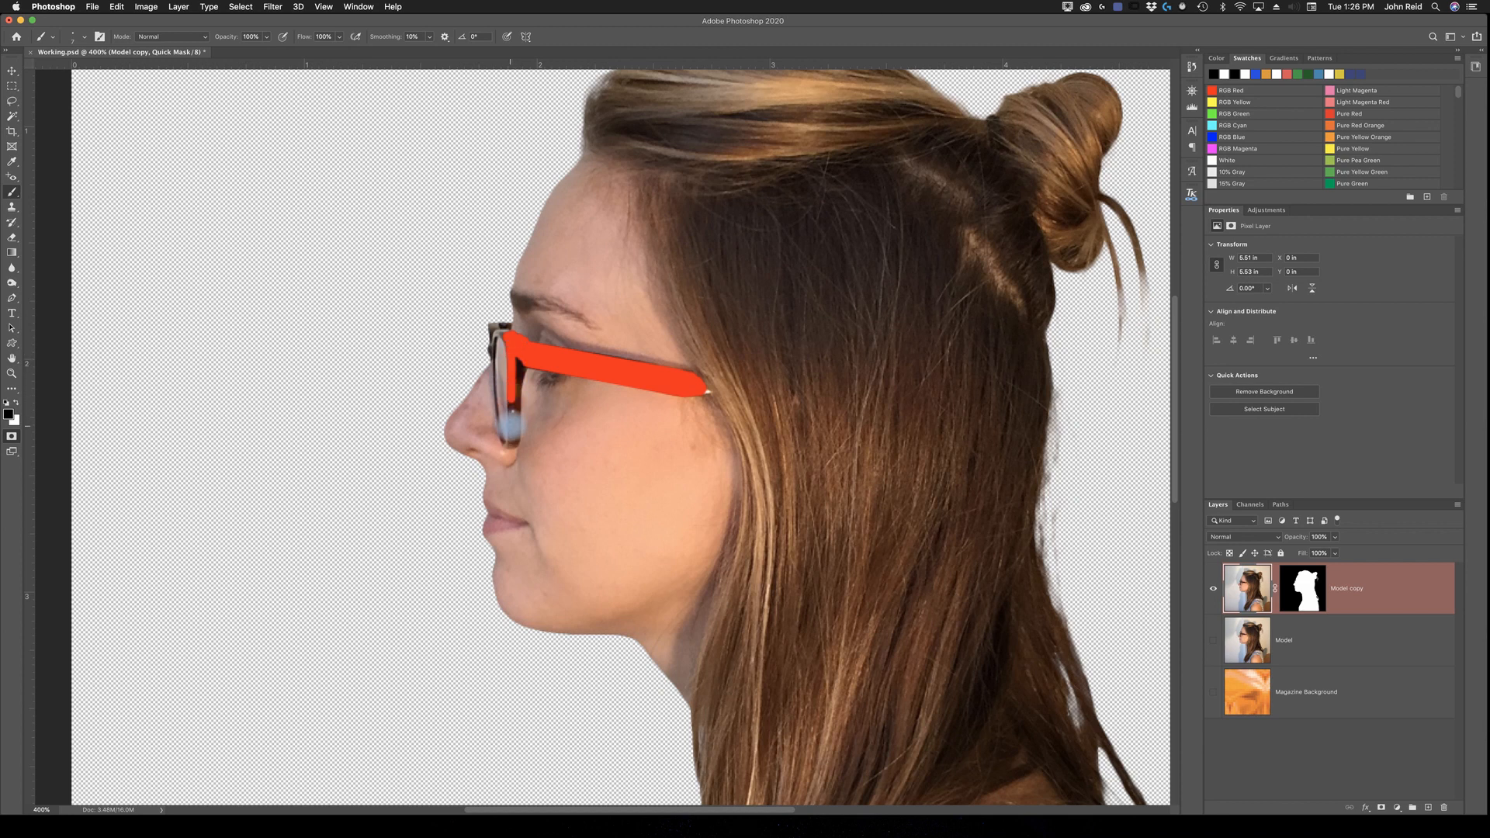
{"action": "left_click_drag", "start_coordinate": [511, 426], "coordinate": [509, 440]}
{"action": "left_click_drag", "start_coordinate": [512, 444], "coordinate": [518, 356]}
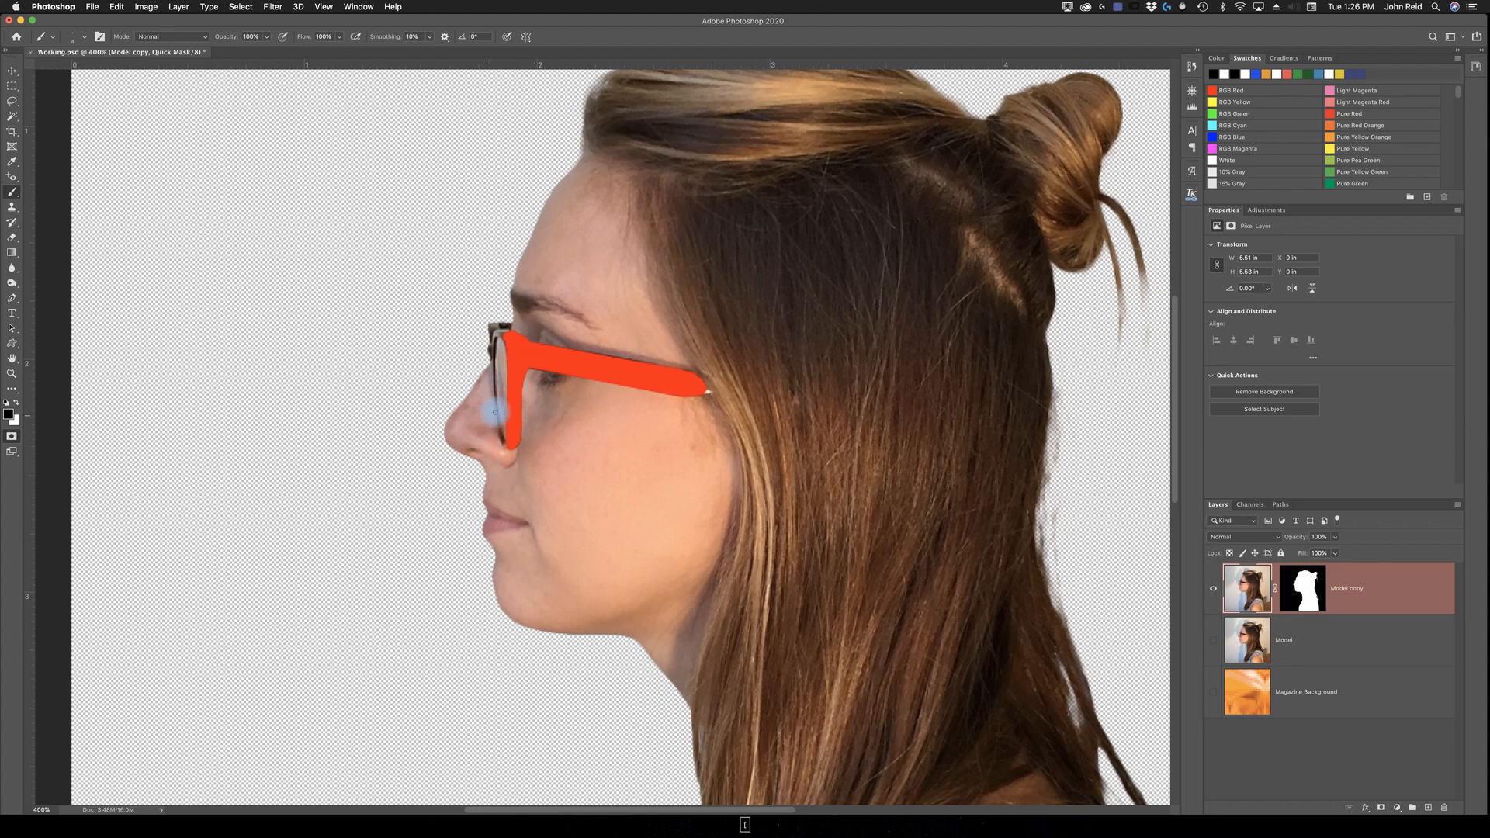
Step: Paint the quick mask over the thin front rim of the lens and, with a larger brush, the frame's top front corner
{"action": "key", "text": "z"}
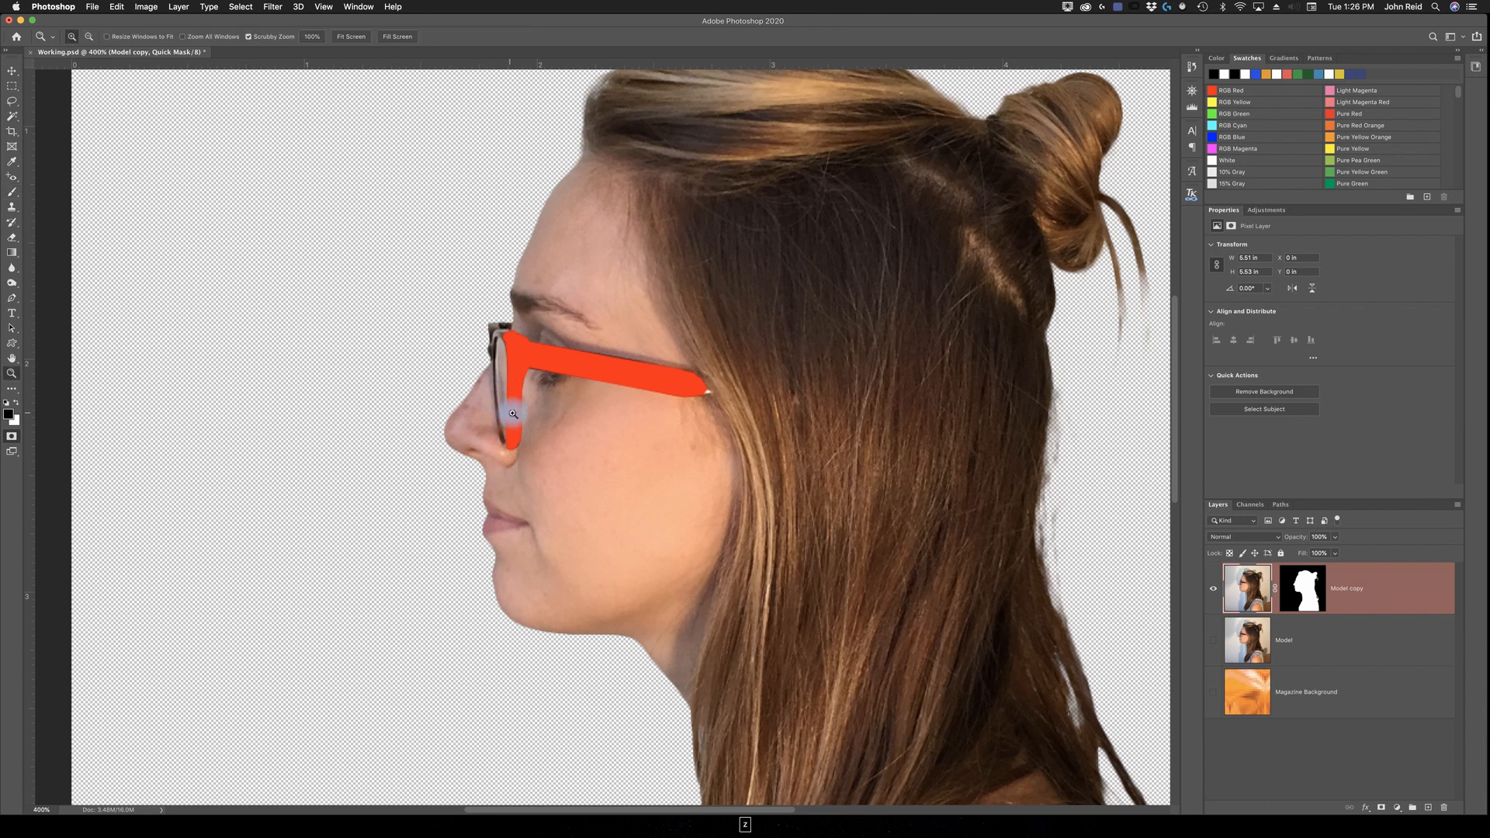
{"action": "left_click", "coordinate": [569, 434]}
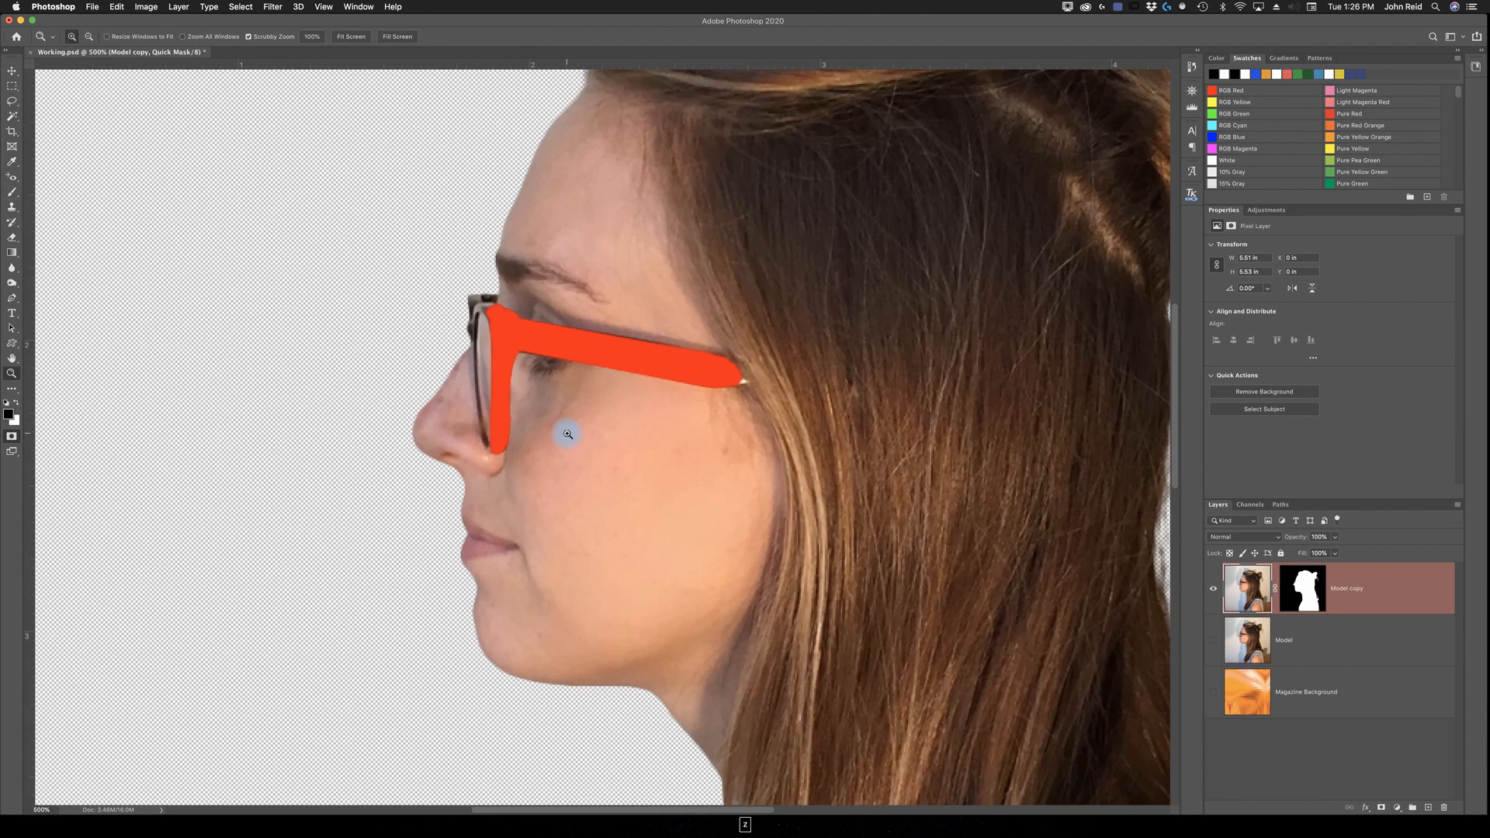
{"action": "left_click", "coordinate": [570, 432]}
{"action": "left_click", "coordinate": [505, 482]}
{"action": "key", "text": "b"}
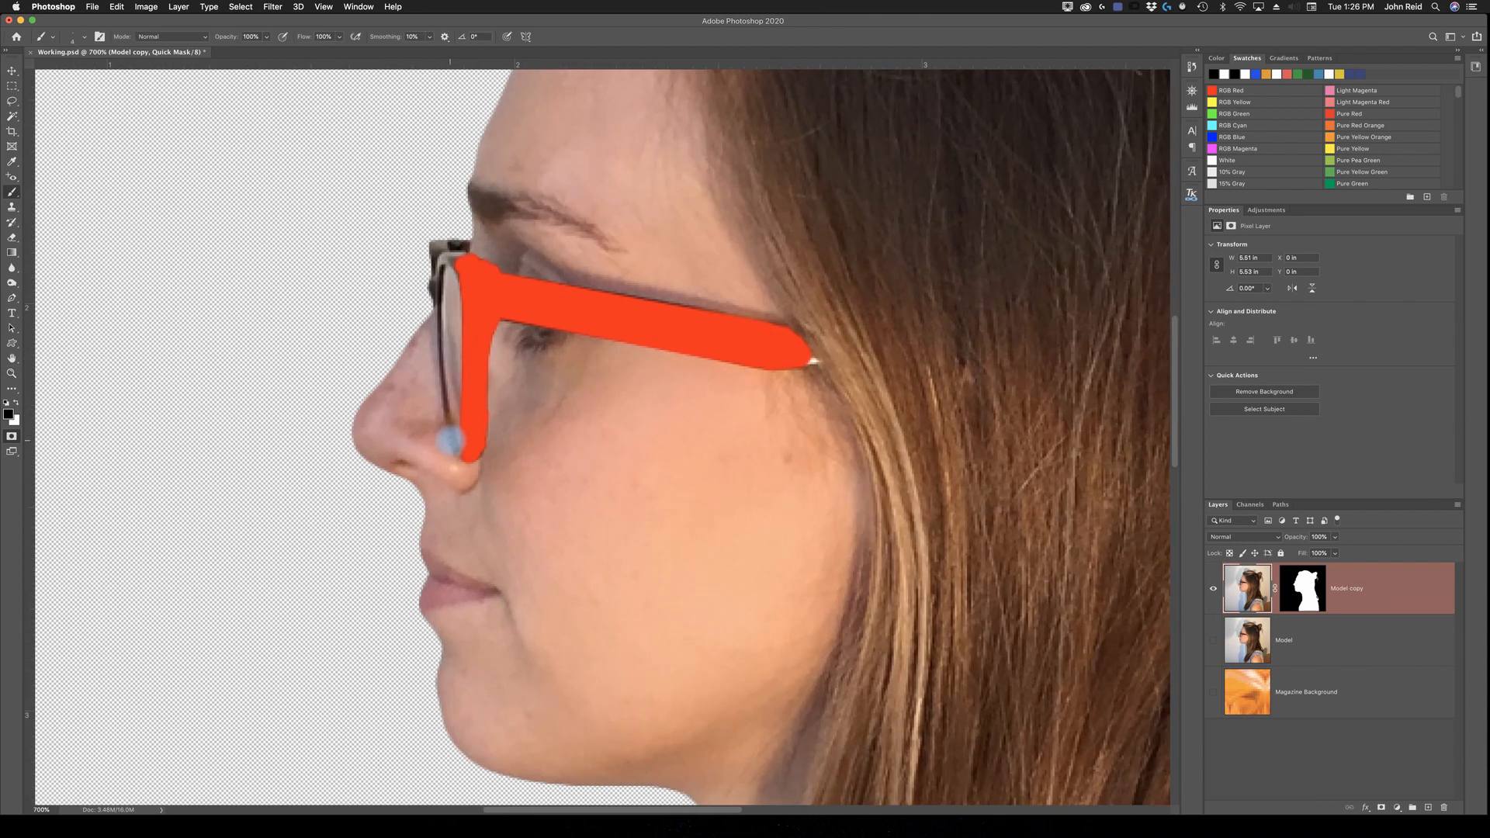
{"action": "left_click_drag", "start_coordinate": [451, 440], "coordinate": [467, 454]}
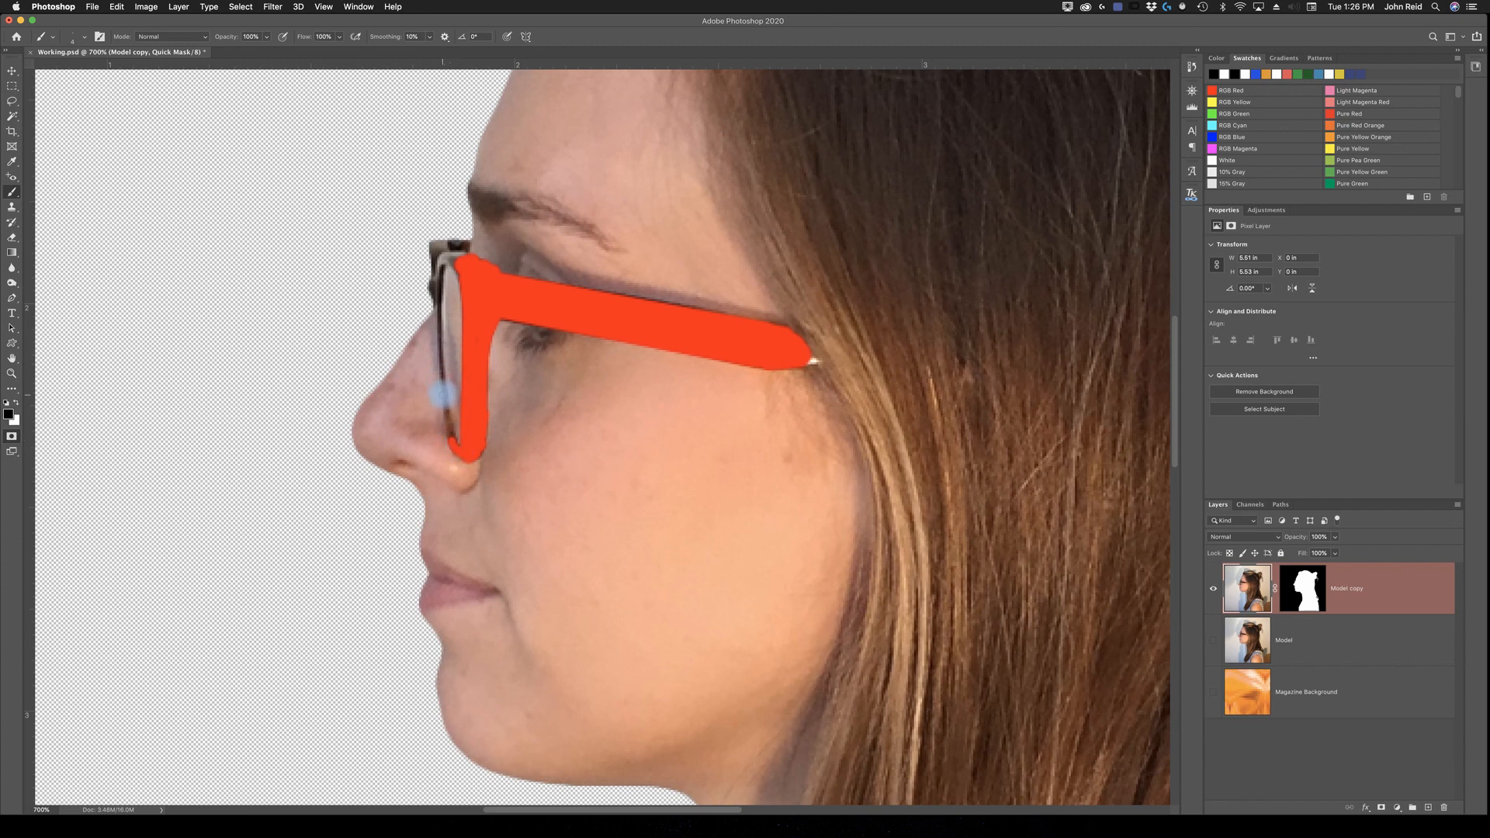
{"action": "mouse_move", "coordinate": [445, 397]}
{"action": "left_mouse_down"}
{"action": "mouse_move", "coordinate": [451, 437]}
{"action": "mouse_move", "coordinate": [448, 407]}
{"action": "left_mouse_up"}
{"action": "mouse_move", "coordinate": [442, 348]}
{"action": "left_mouse_down"}
{"action": "mouse_move", "coordinate": [445, 400]}
{"action": "mouse_move", "coordinate": [438, 277]}
{"action": "mouse_move", "coordinate": [462, 267]}
{"action": "left_mouse_up"}
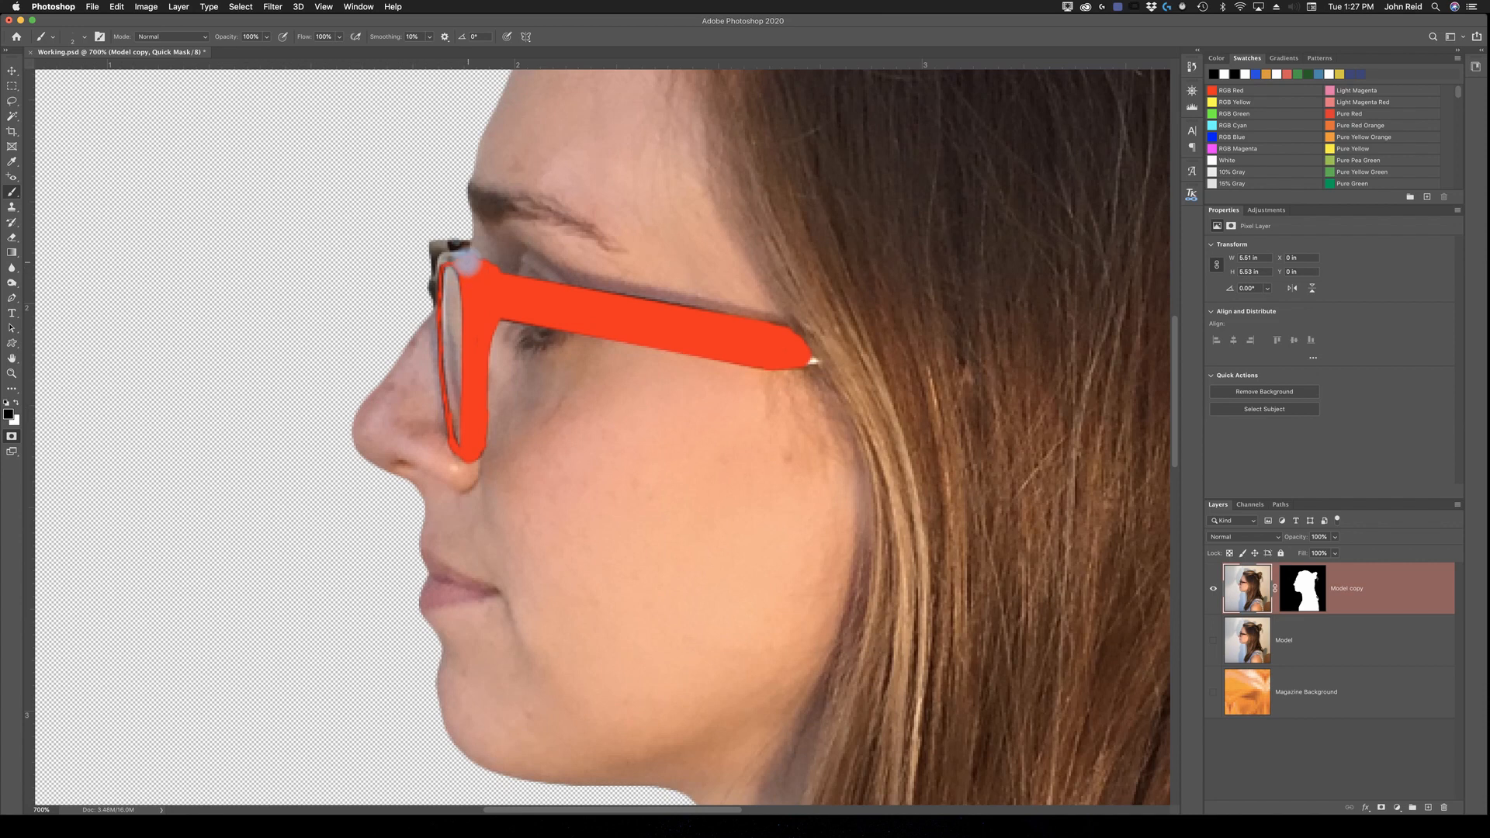
{"action": "key", "text": "bracketright"}
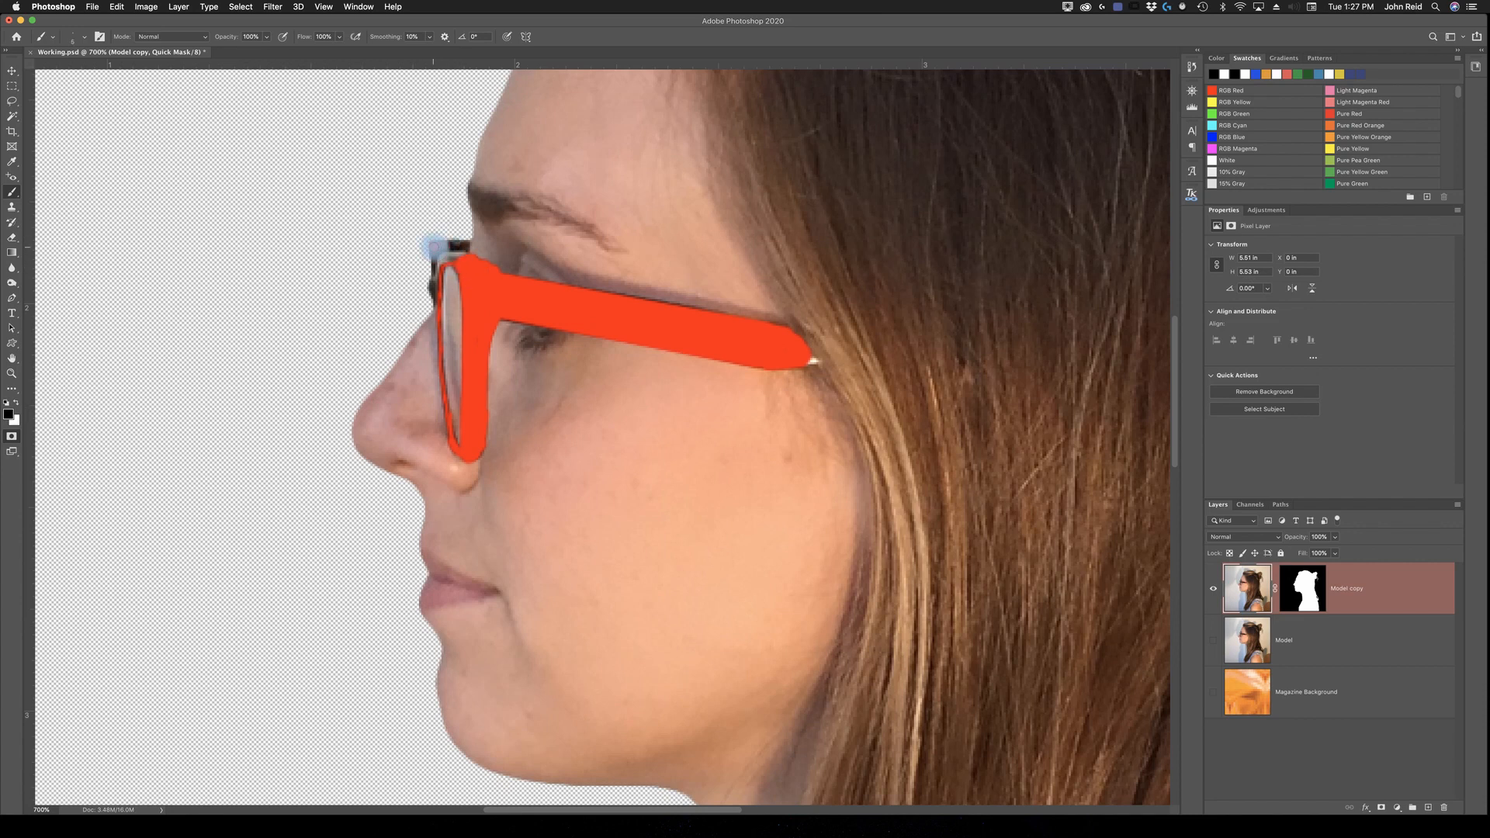
{"action": "mouse_move", "coordinate": [435, 244]}
{"action": "left_mouse_down"}
{"action": "mouse_move", "coordinate": [464, 241]}
{"action": "mouse_move", "coordinate": [464, 257]}
{"action": "mouse_move", "coordinate": [429, 251]}
{"action": "mouse_move", "coordinate": [435, 275]}
{"action": "left_mouse_up"}
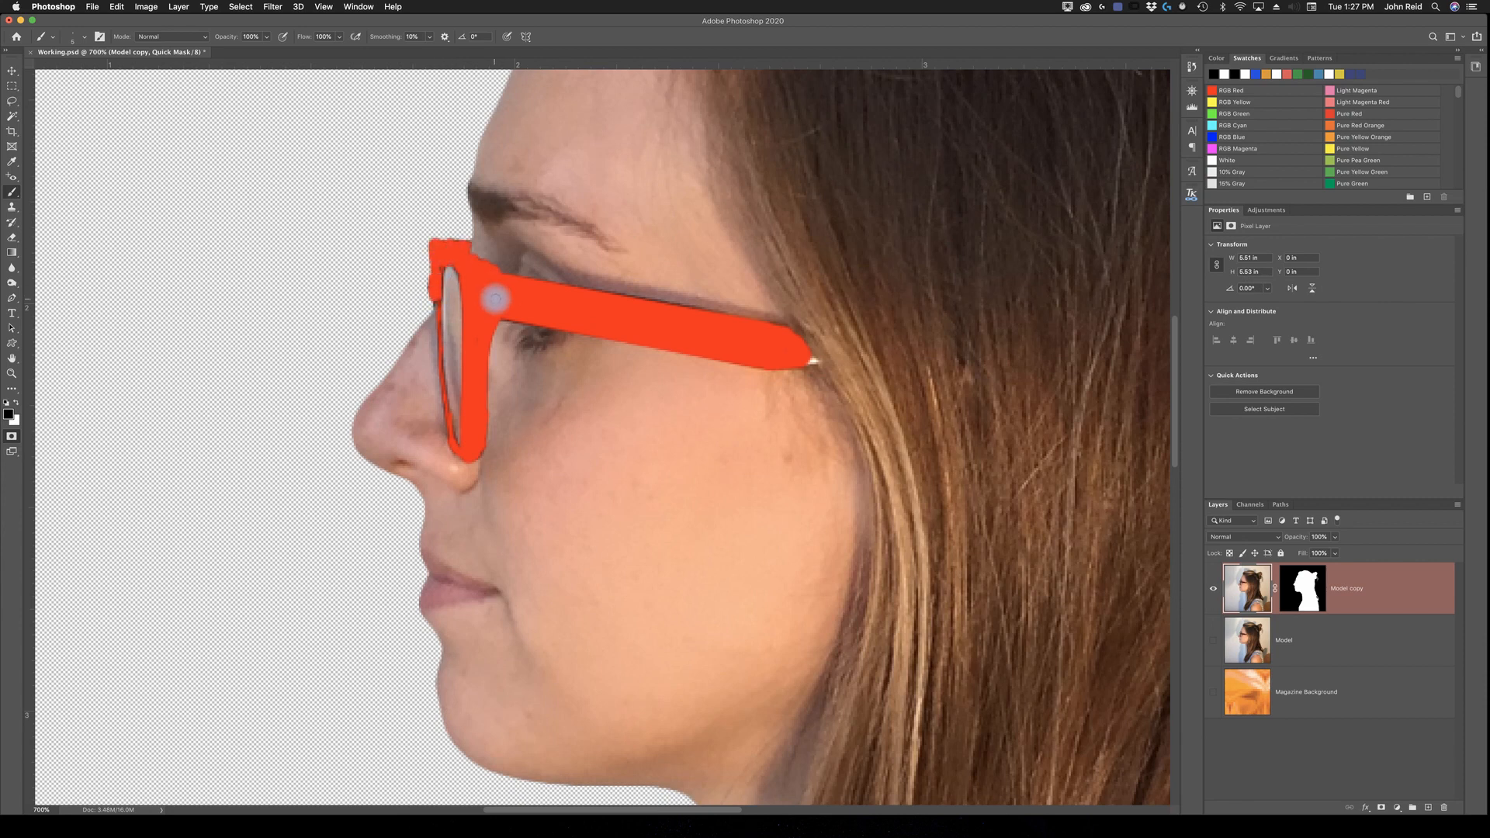
Step: Exit Quick Mask mode to turn the painted glasses mask into a selection
{"action": "key", "text": "z"}
{"action": "key", "text": "b"}
{"action": "key", "text": "z"}
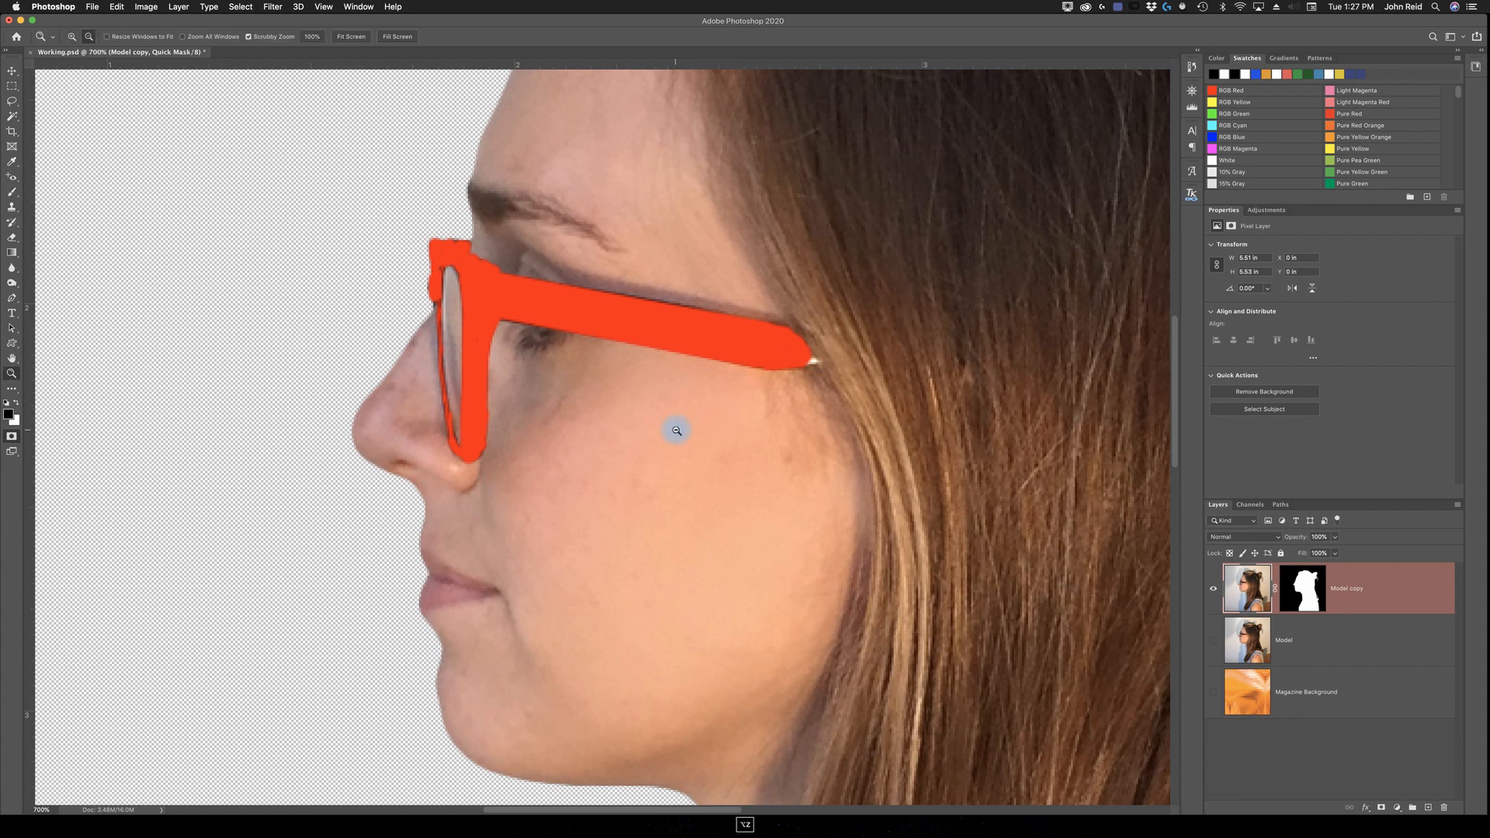
{"action": "left_click", "coordinate": [663, 424], "text": "alt"}
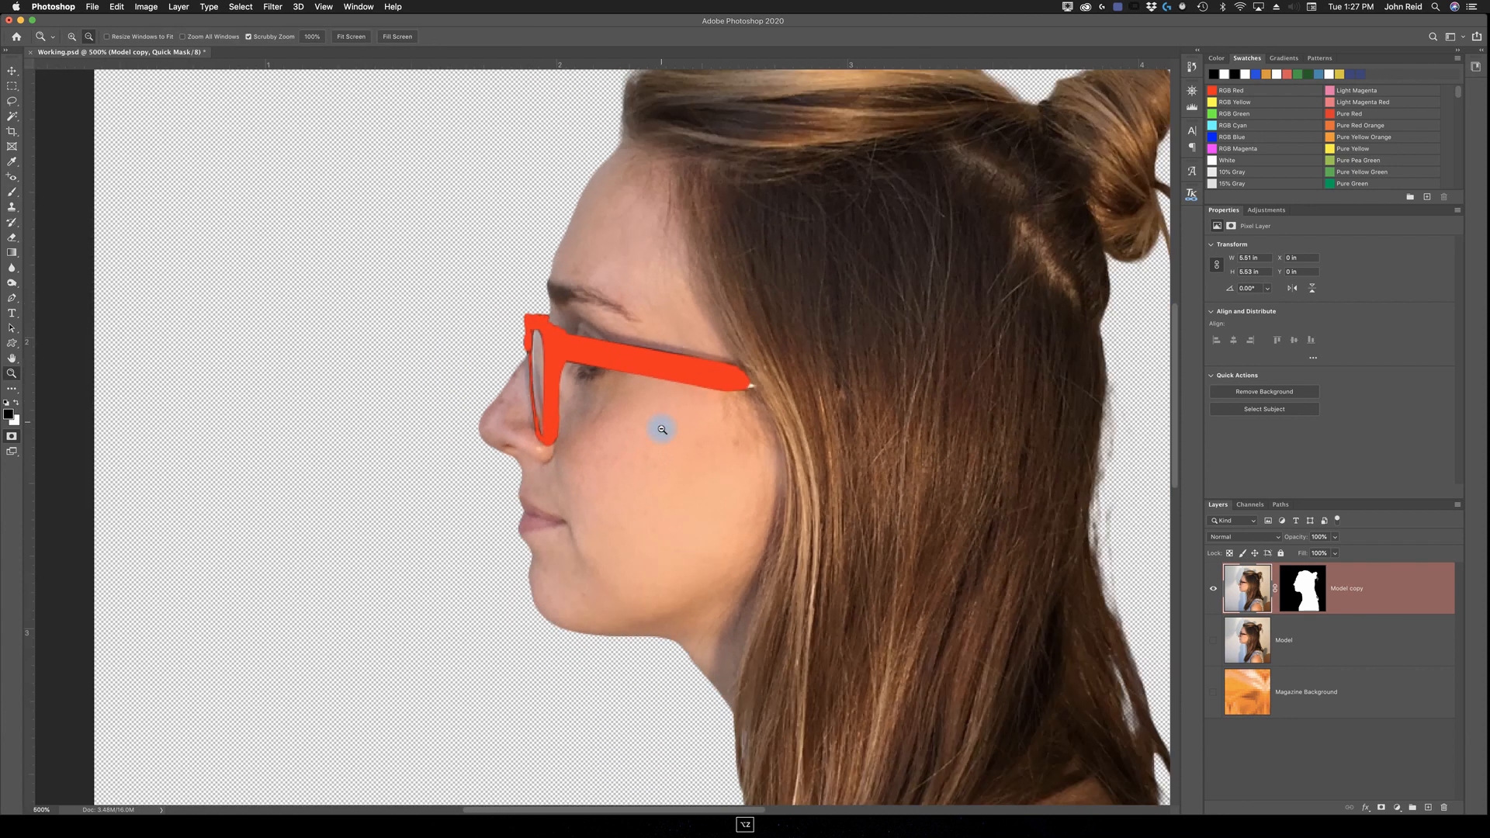
{"action": "key", "text": "b"}
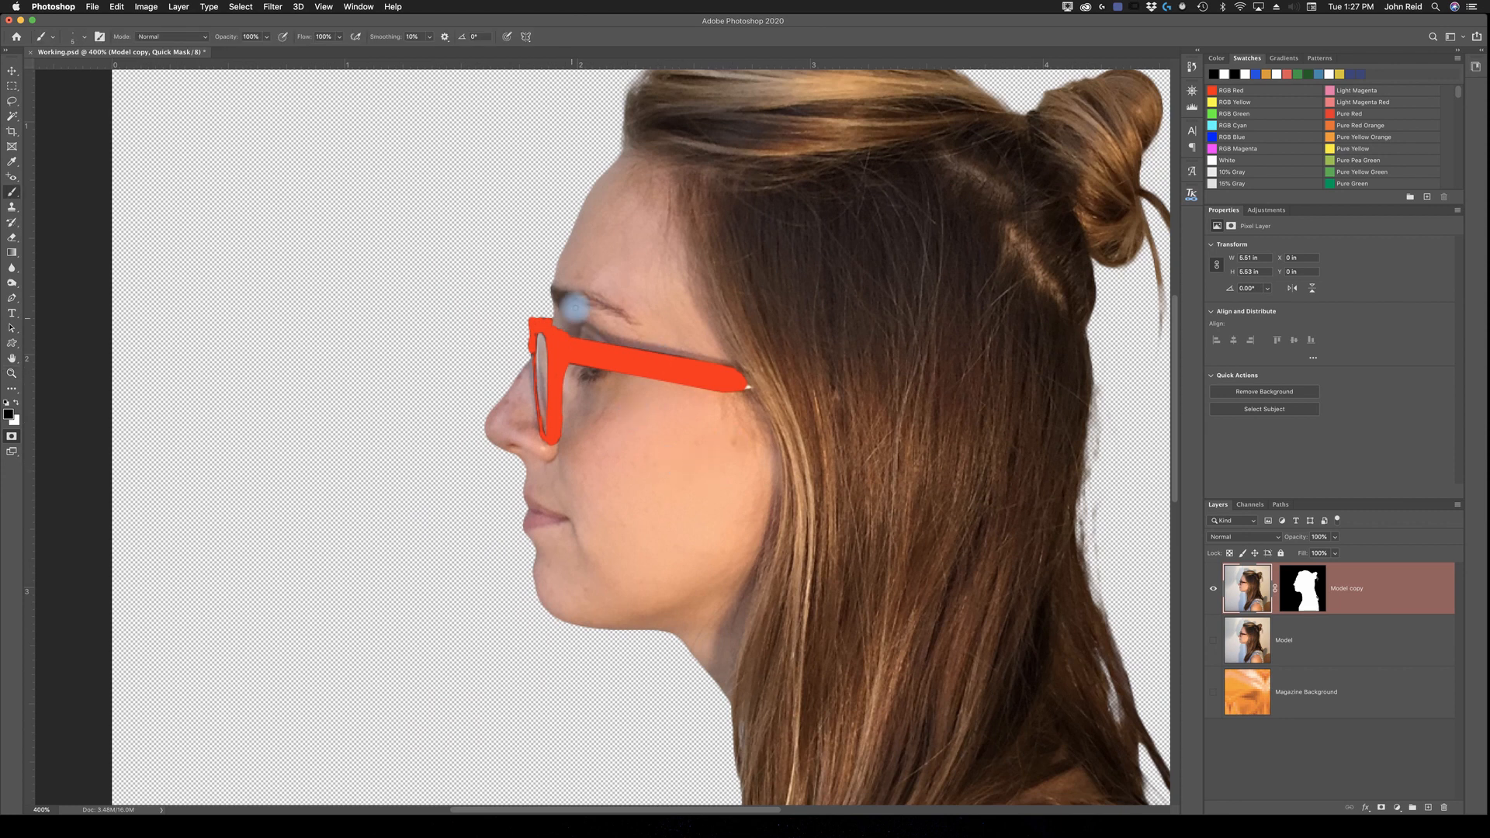
{"action": "left_click", "coordinate": [11, 440]}
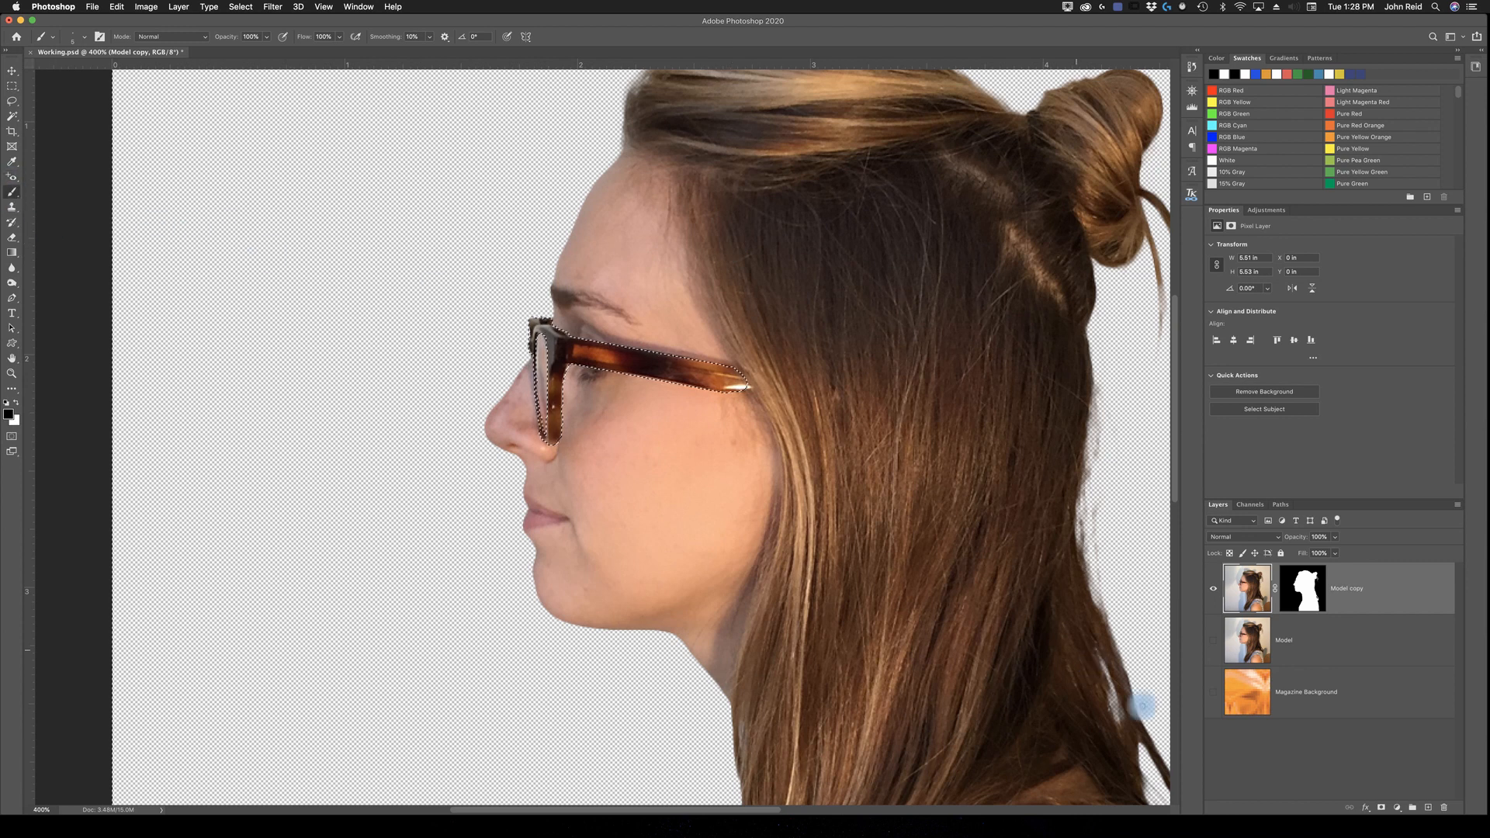
Step: Create a new layer, test the selection with a black brush stroke across the temple arm, and undo the stroke
{"action": "key", "text": "o"}
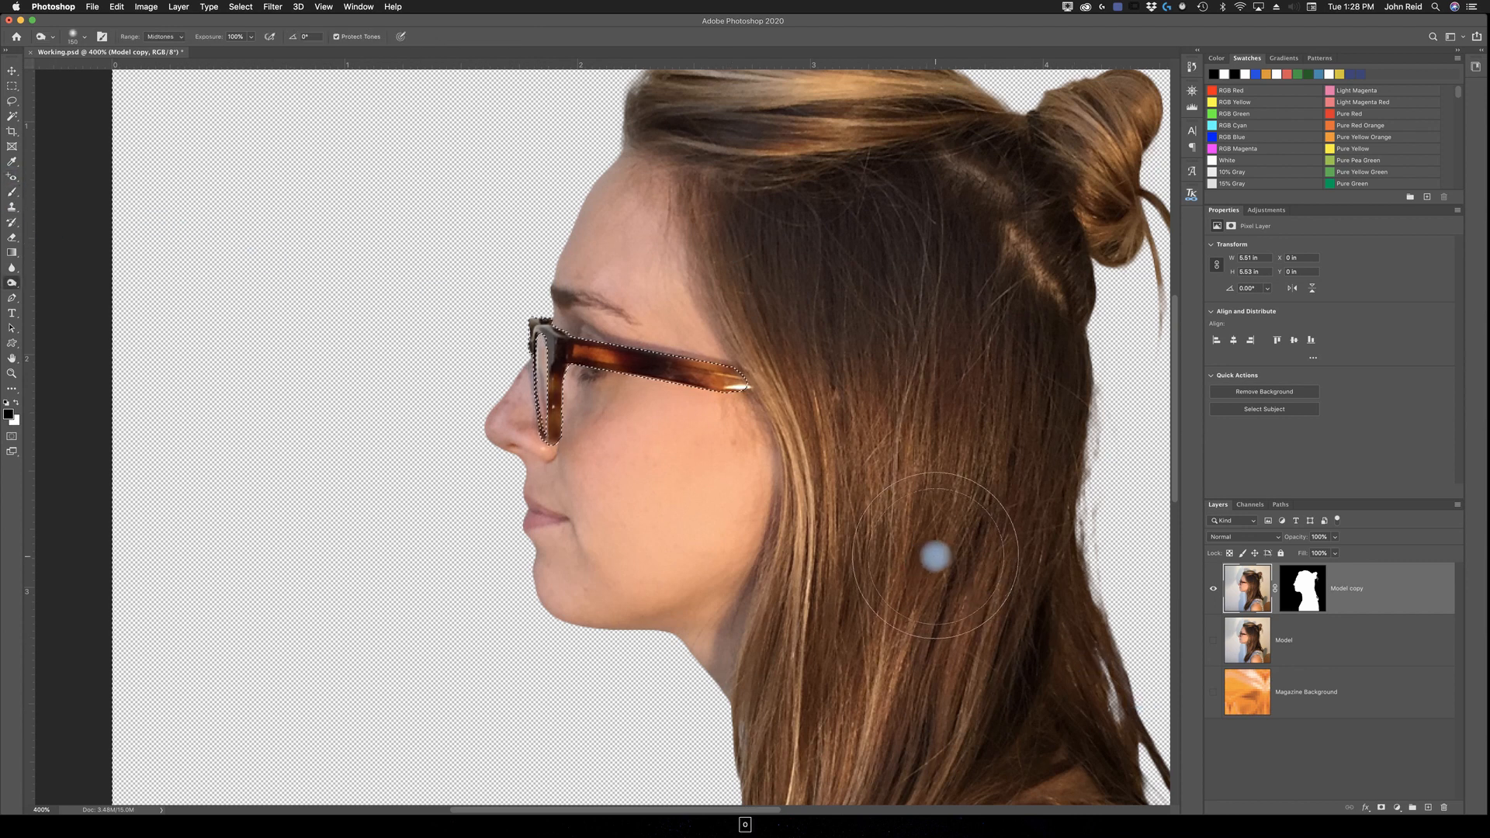
{"action": "key", "text": "bracketleft"}
{"action": "key", "text": "bracketleft"}
{"action": "key", "text": "bracketleft"}
{"action": "key", "text": "bracketleft"}
{"action": "key", "text": "bracketleft"}
{"action": "key", "text": "bracketleft"}
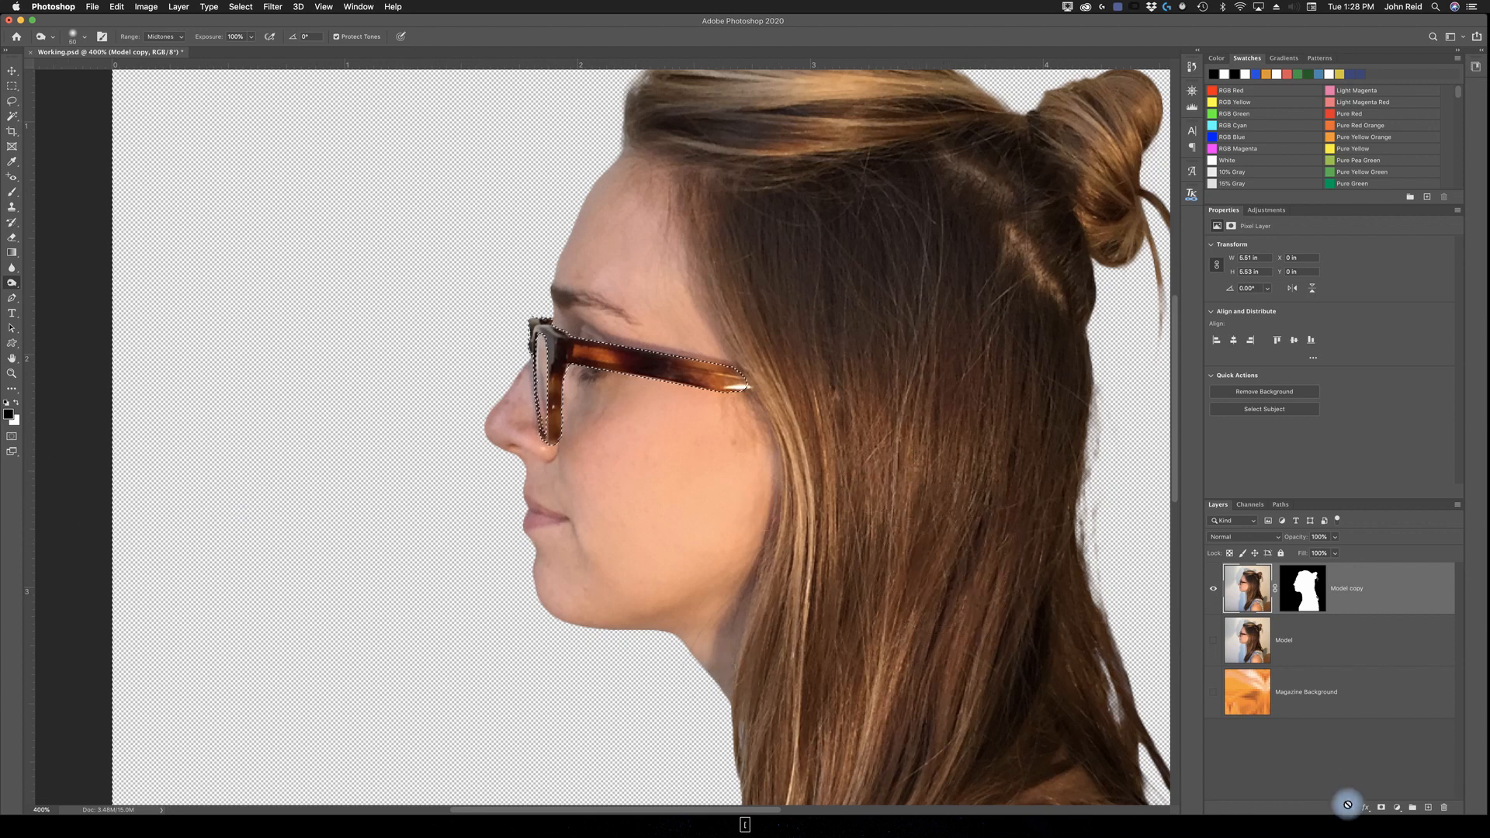
{"action": "left_click", "coordinate": [1428, 807]}
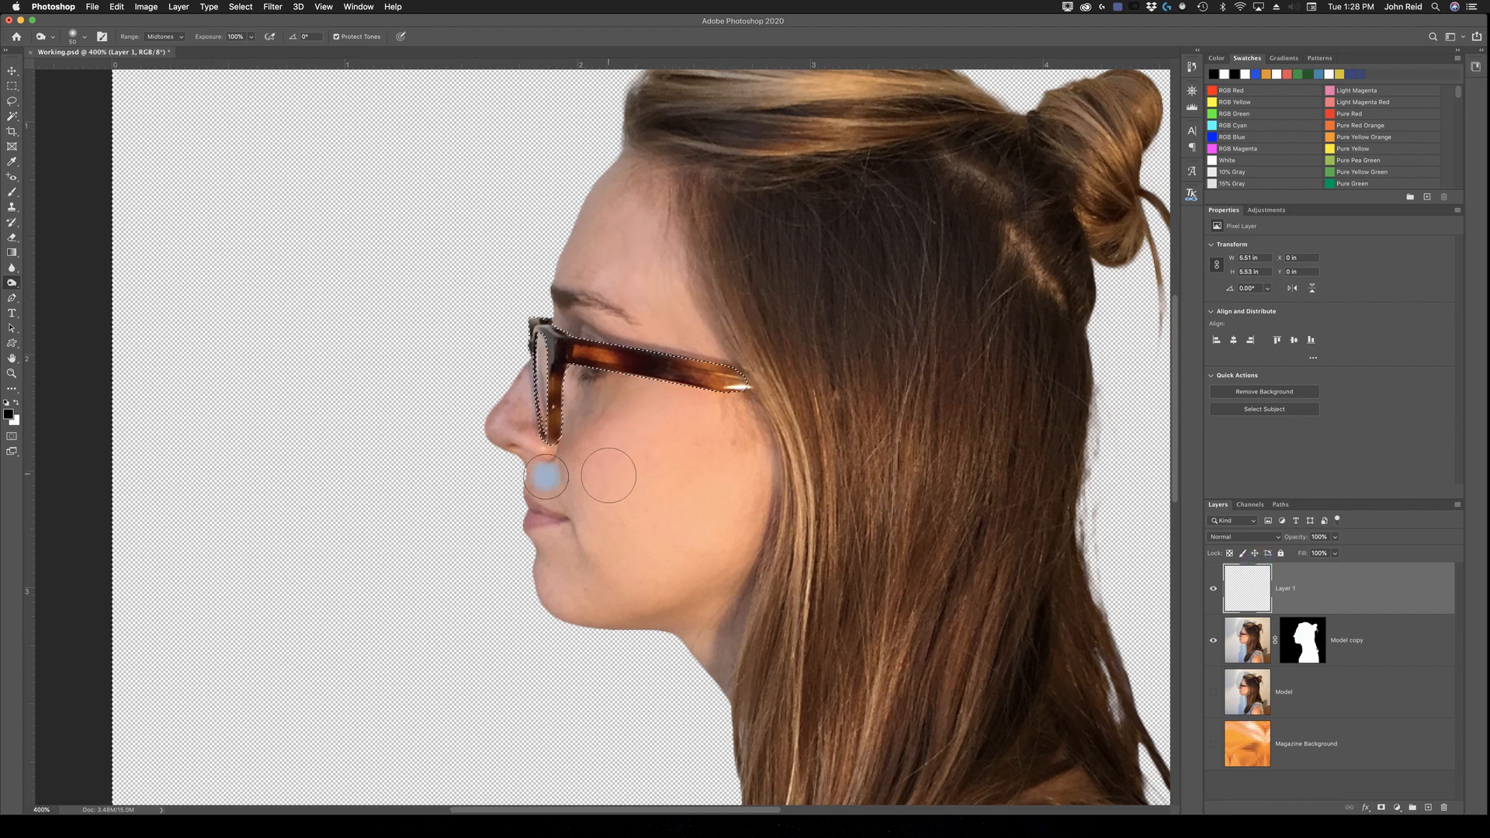
{"action": "left_click", "coordinate": [16, 413]}
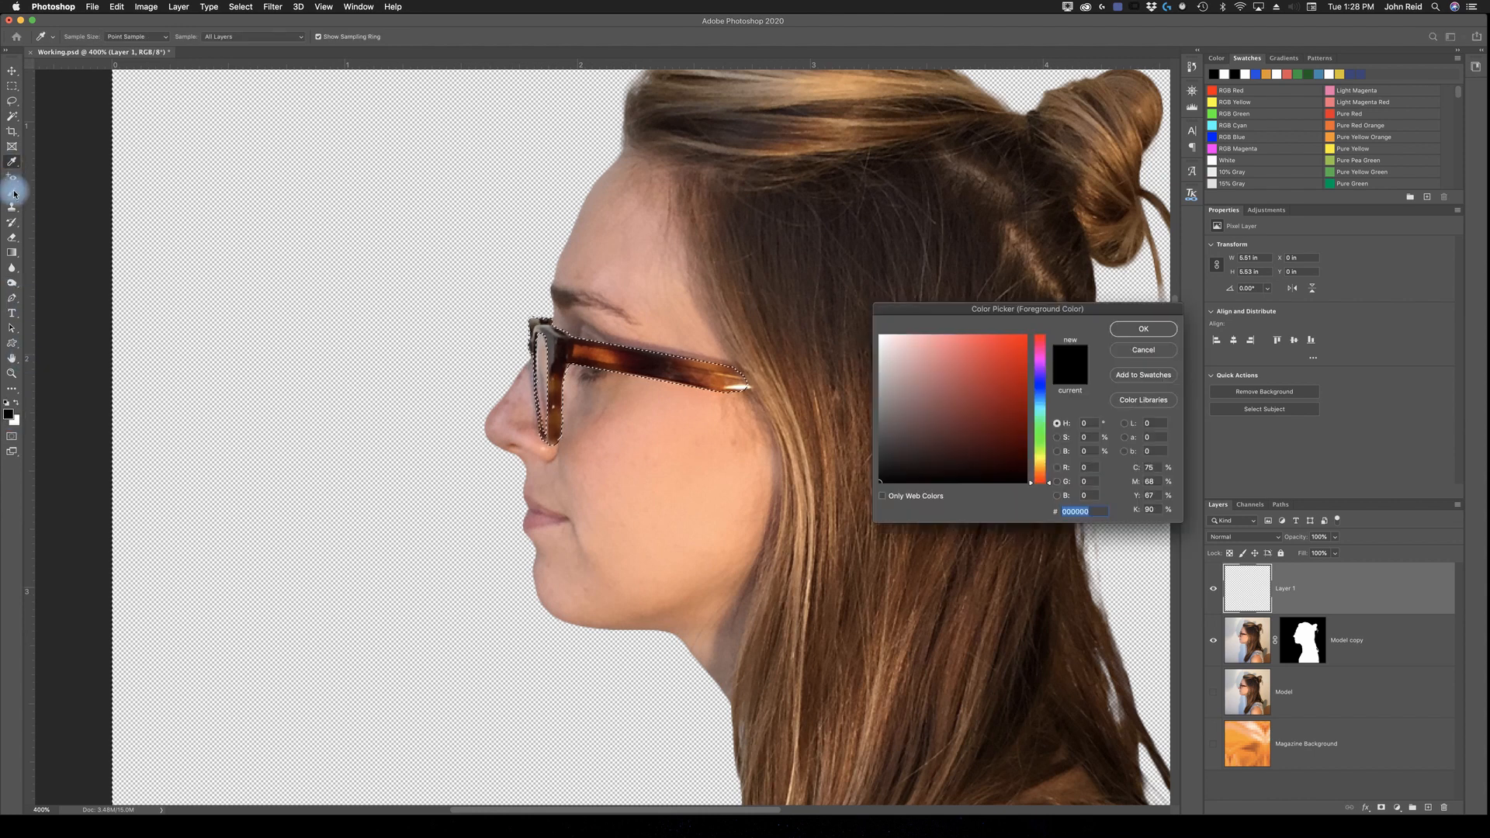
{"action": "left_click", "coordinate": [1150, 351]}
{"action": "left_click", "coordinate": [12, 191]}
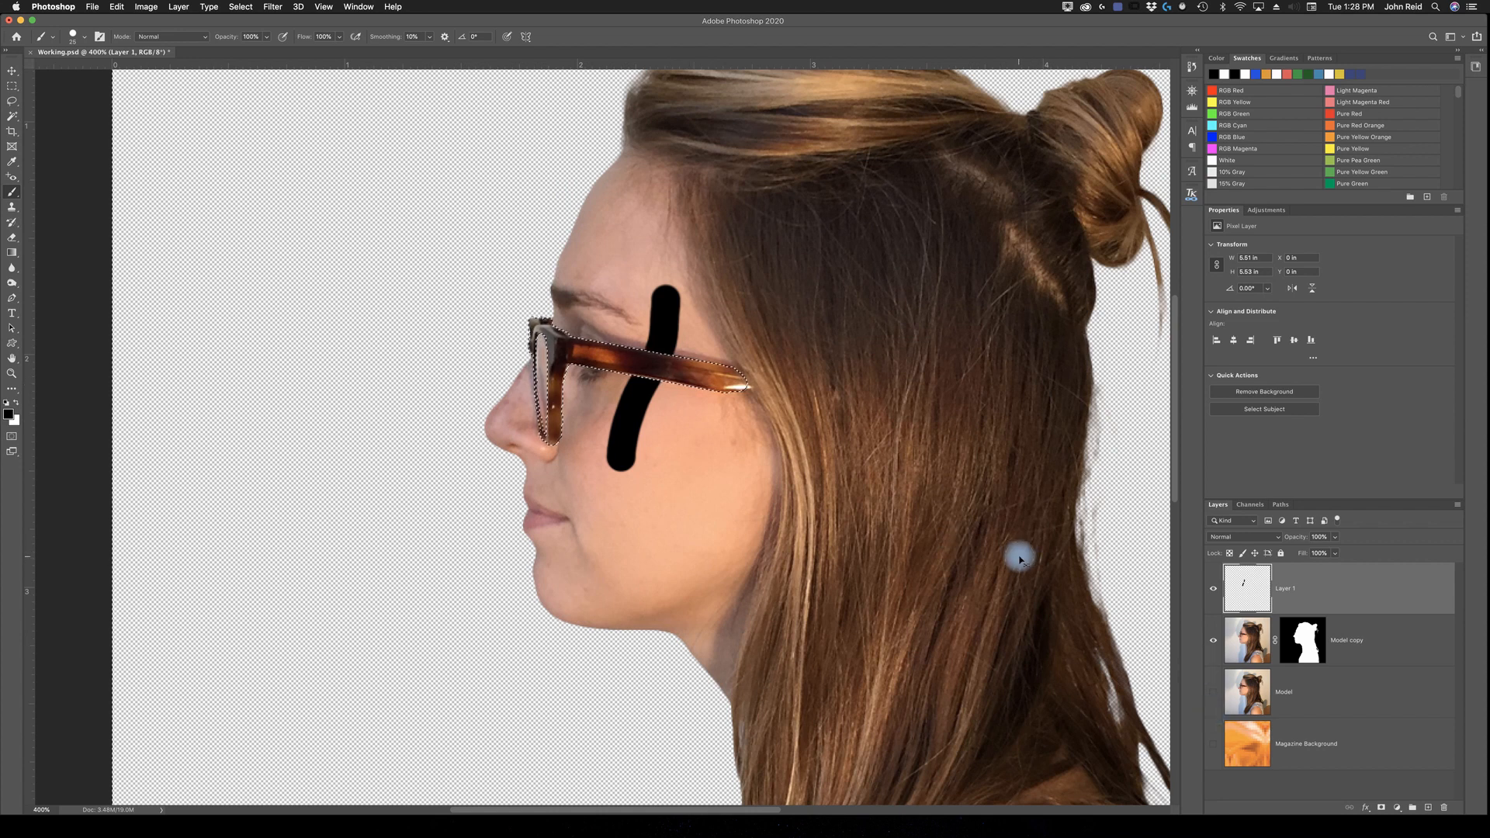
{"action": "key", "text": "super+z"}
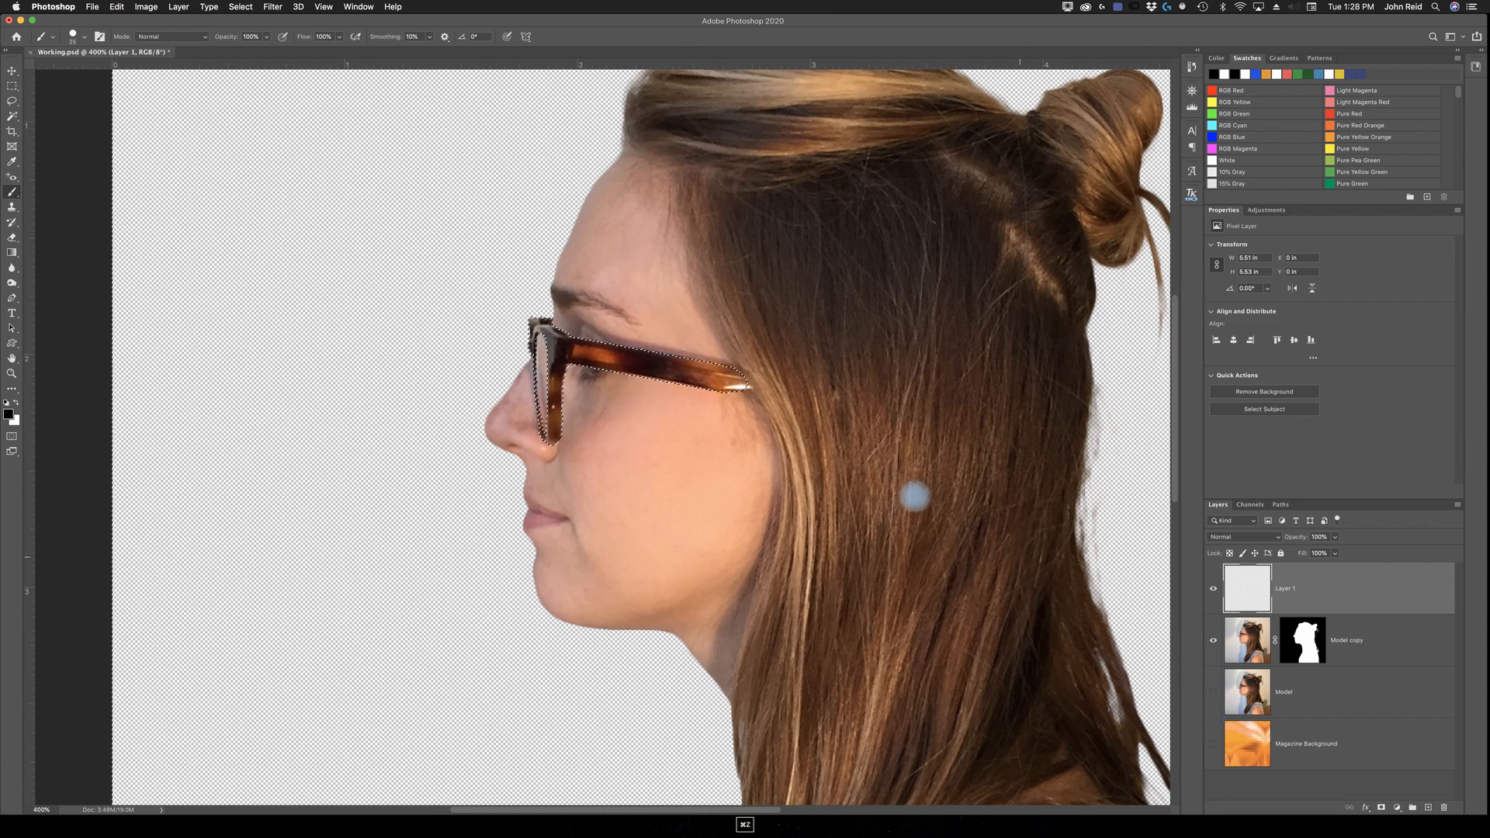
Step: Invert the selection so it covers only the glasses frames, and delete the test layer
{"action": "left_click", "coordinate": [251, 9]}
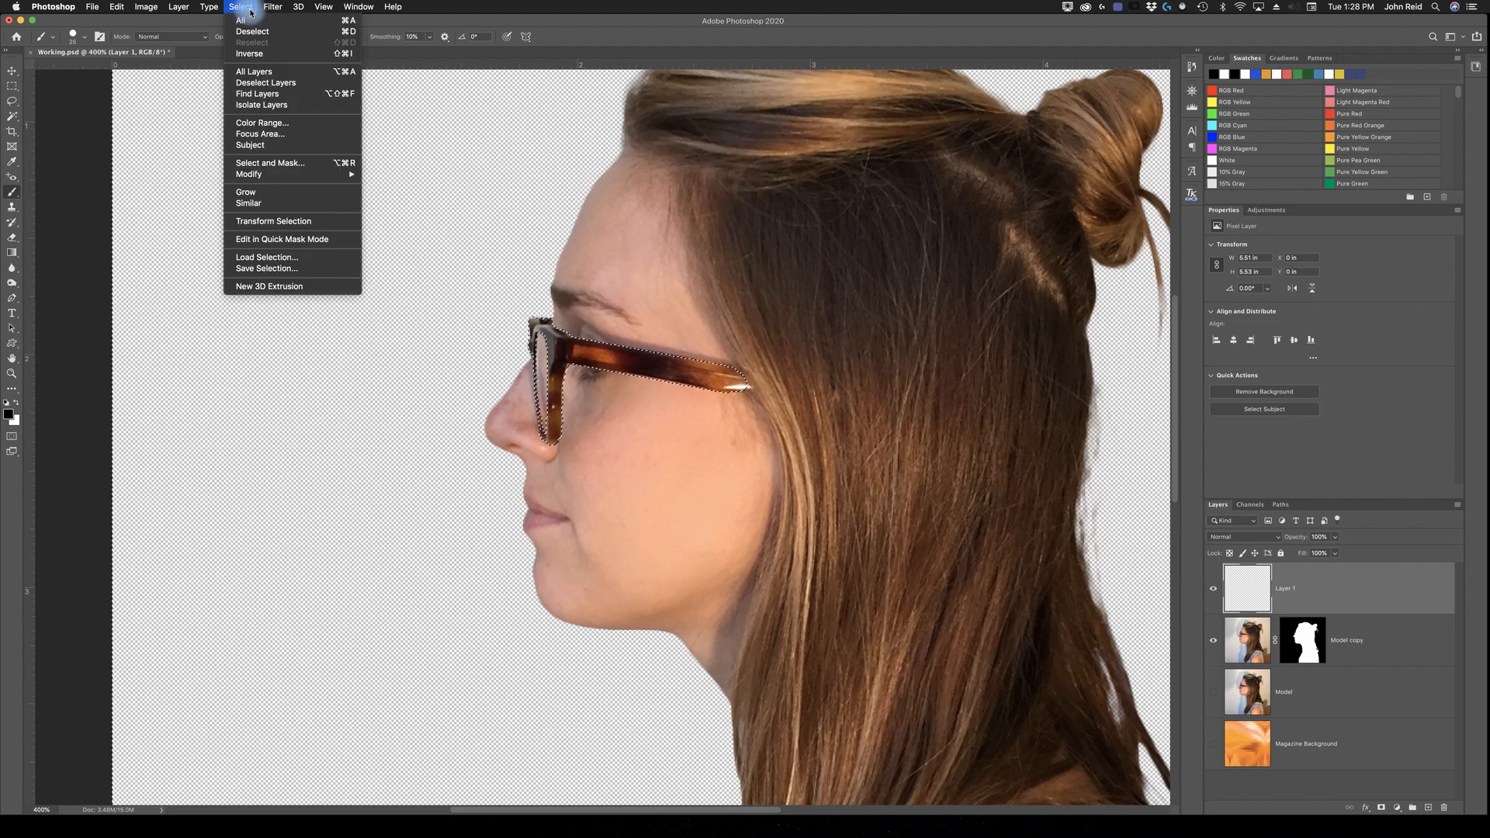
{"action": "left_click", "coordinate": [257, 55]}
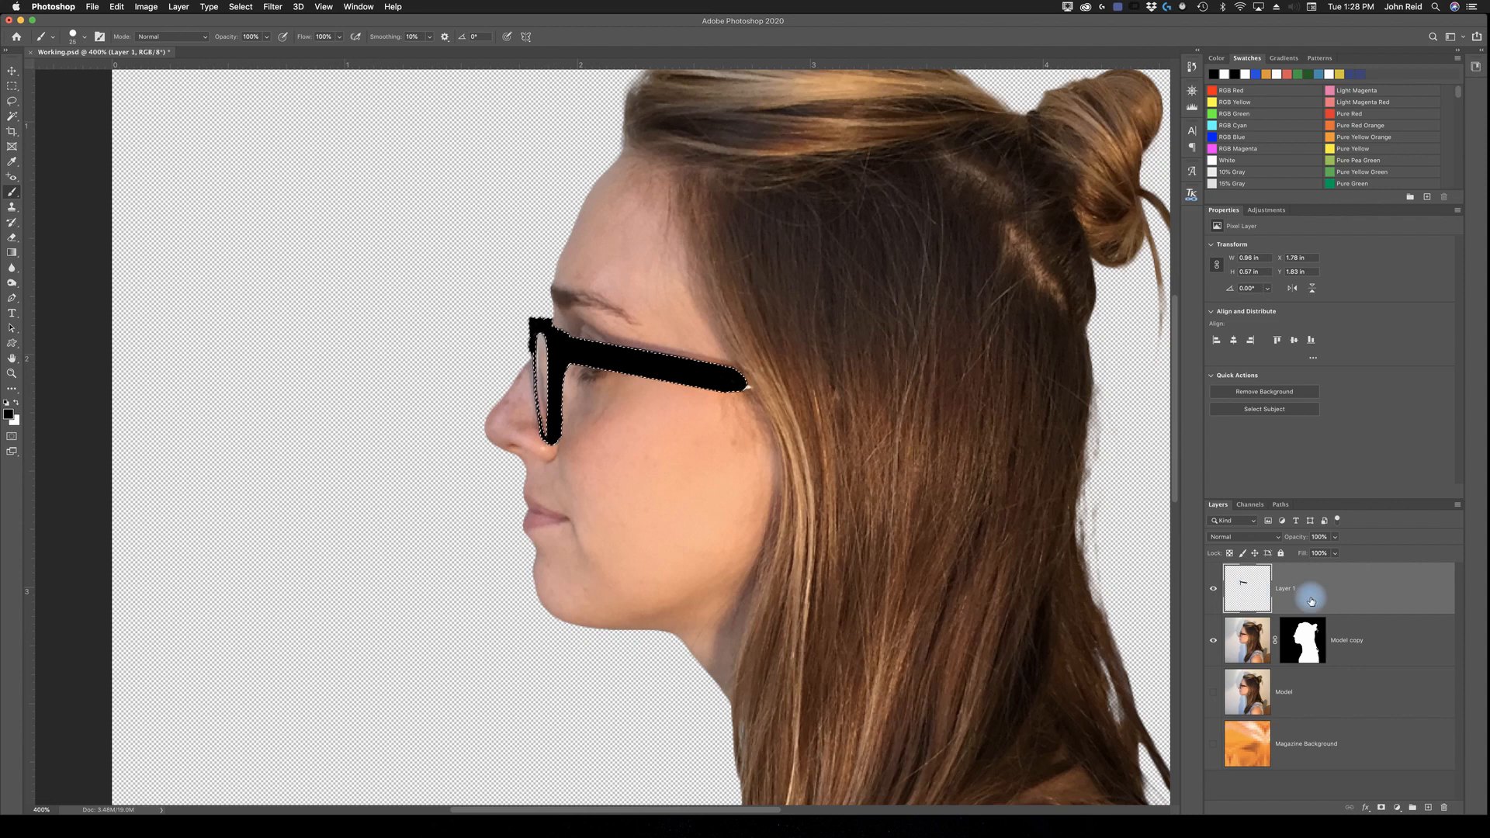
{"action": "left_click_drag", "start_coordinate": [1360, 594], "coordinate": [1445, 807]}
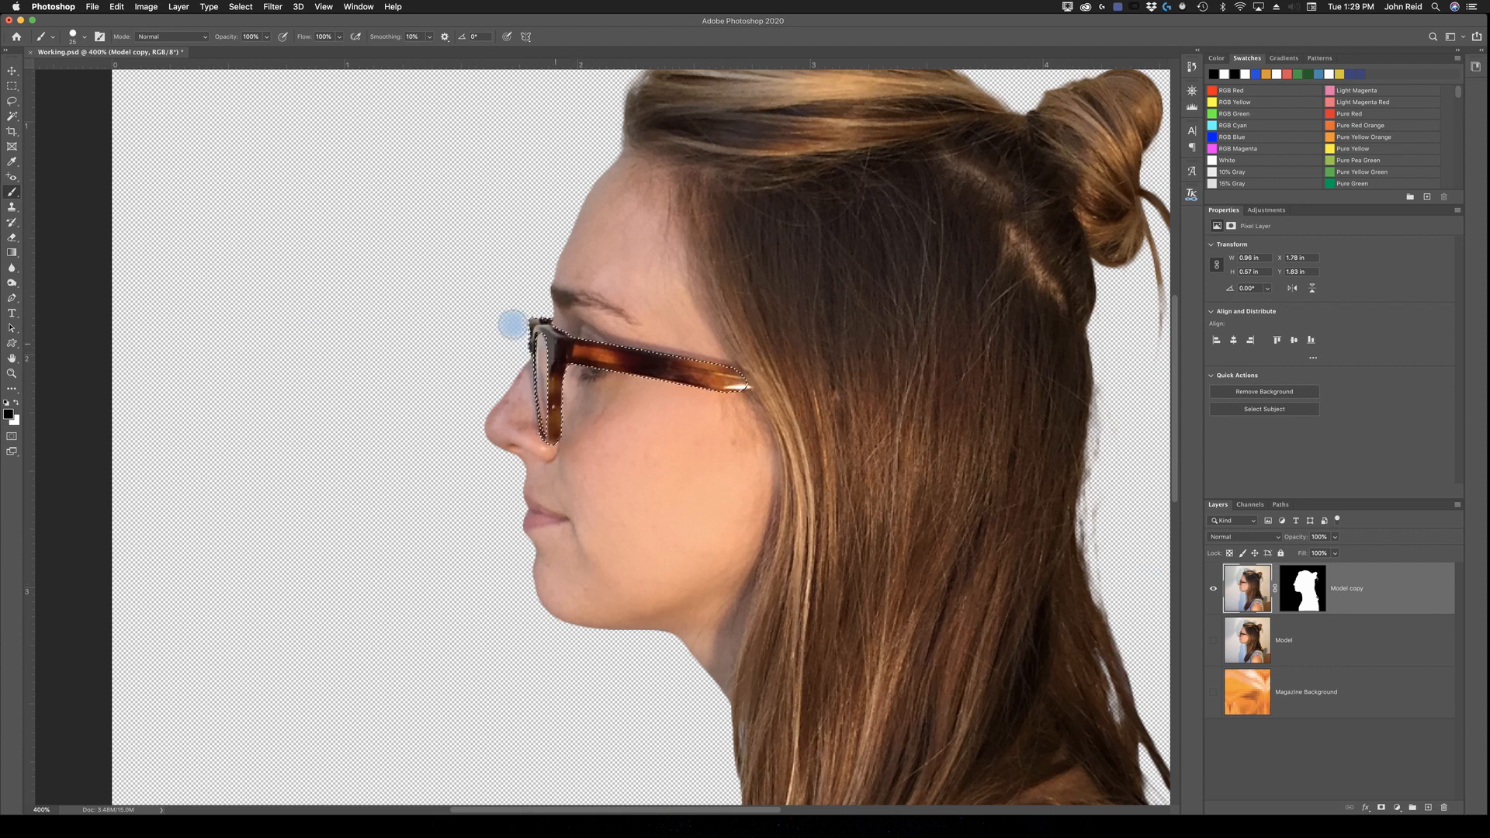
Step: Recolour the selected glasses frames on the Model copy layer with Hue/Saturation at a hue of +65, and deselect
{"action": "left_click", "coordinate": [146, 7]}
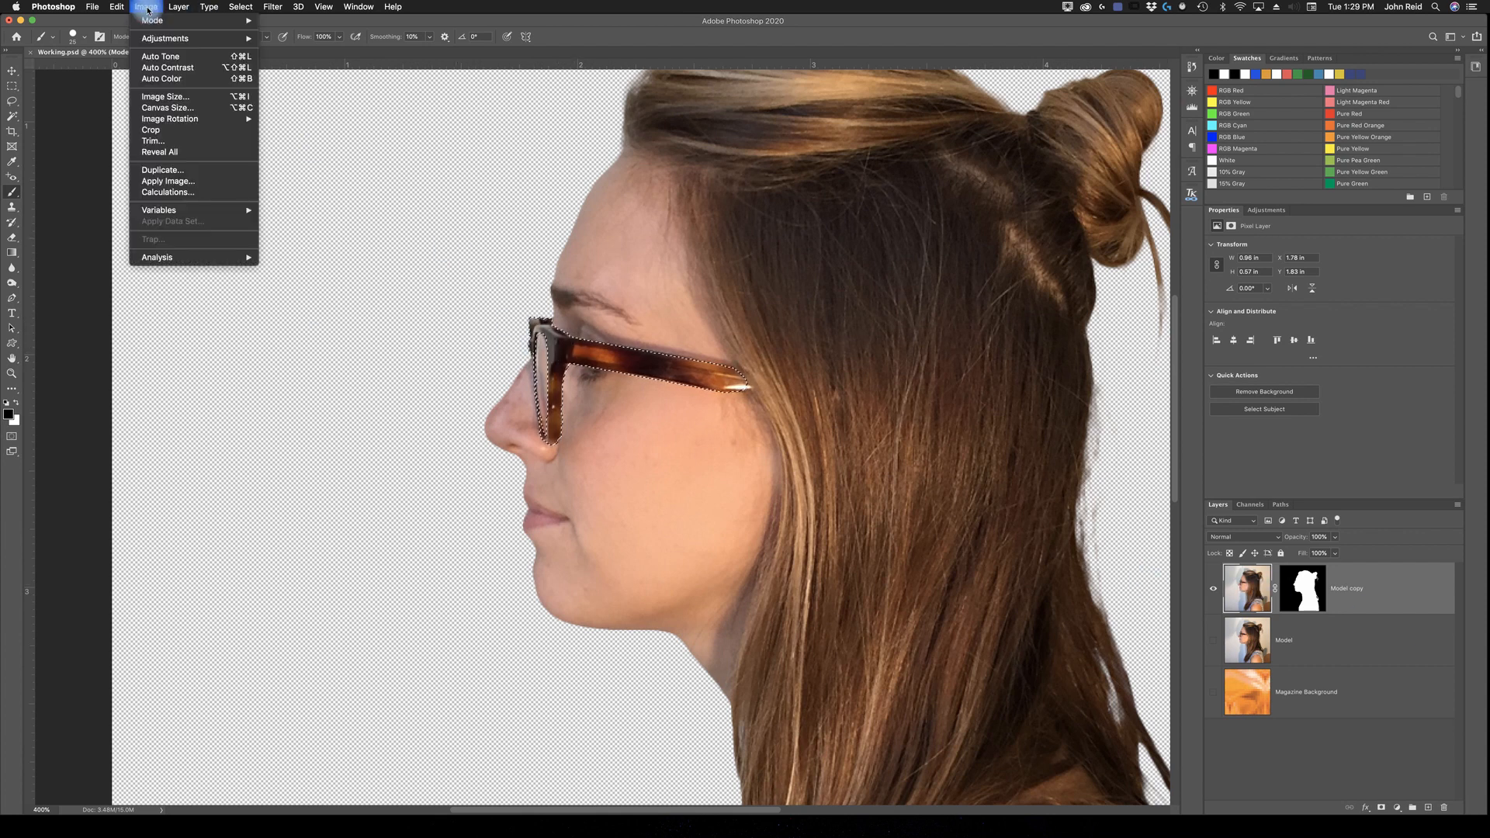
{"action": "mouse_move", "coordinate": [163, 38]}
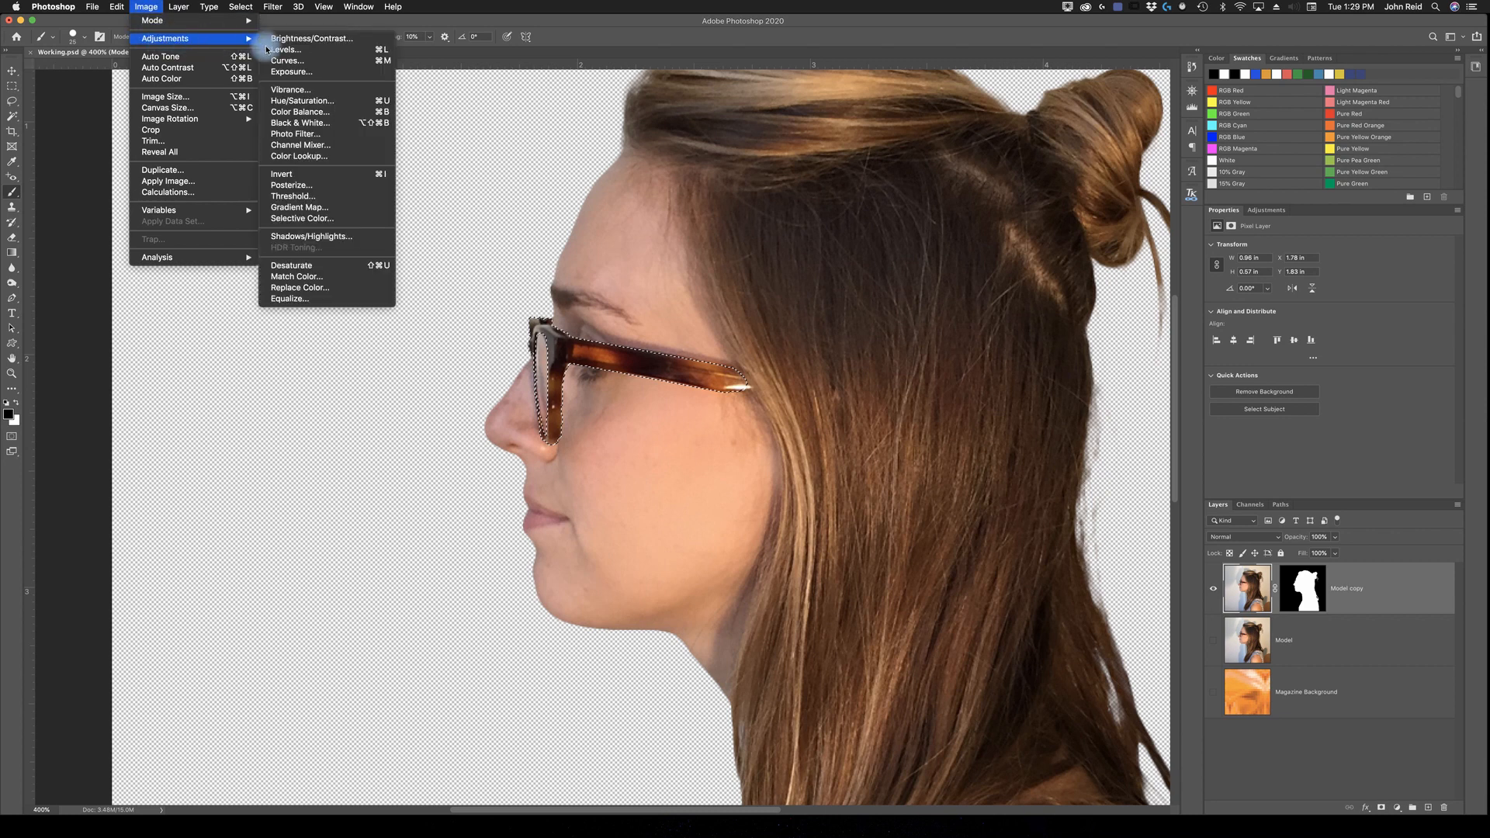
{"action": "left_click", "coordinate": [292, 101]}
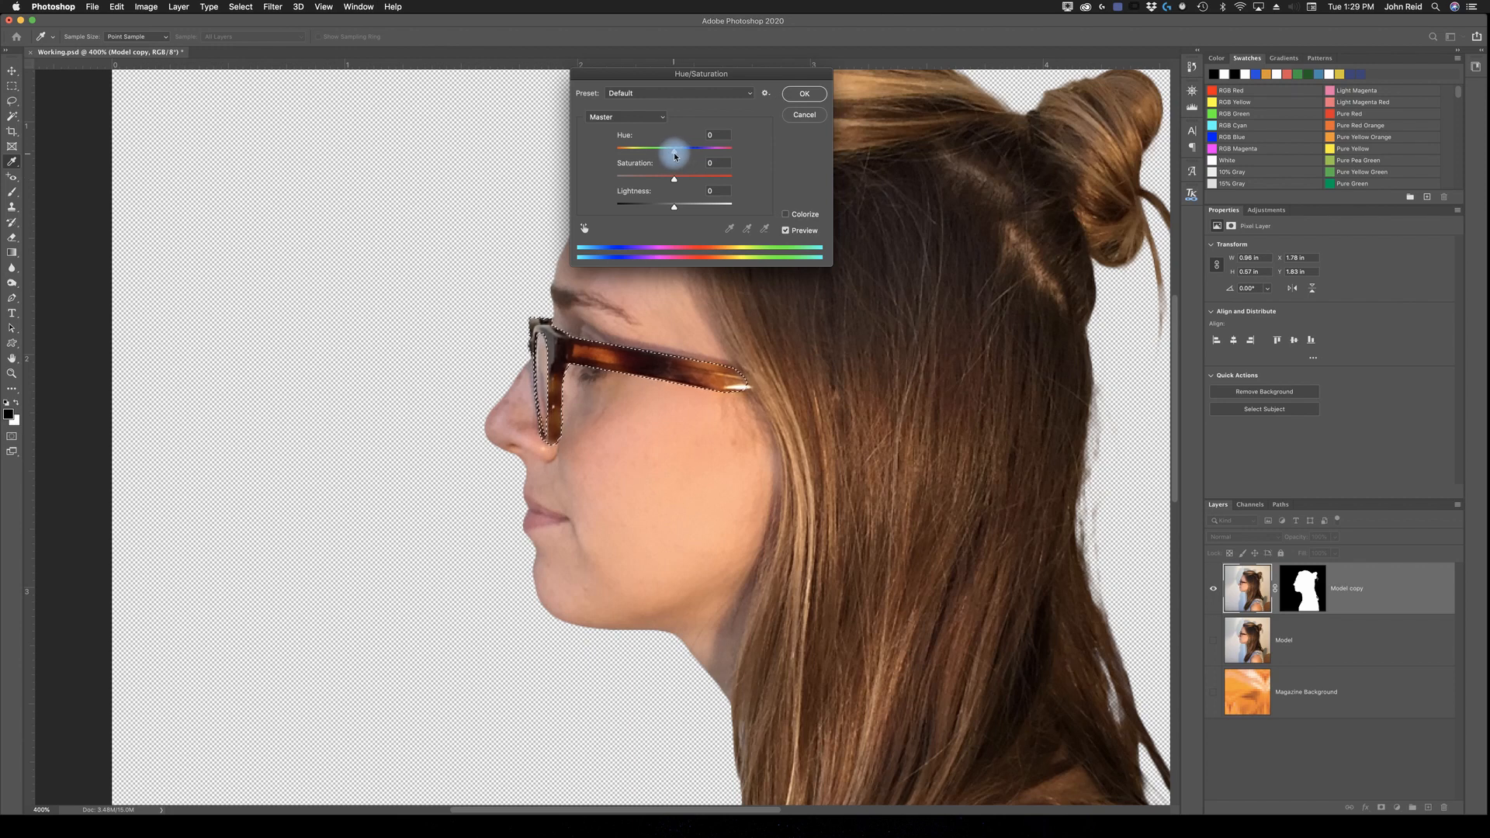
{"action": "left_click_drag", "start_coordinate": [675, 156], "coordinate": [705, 158]}
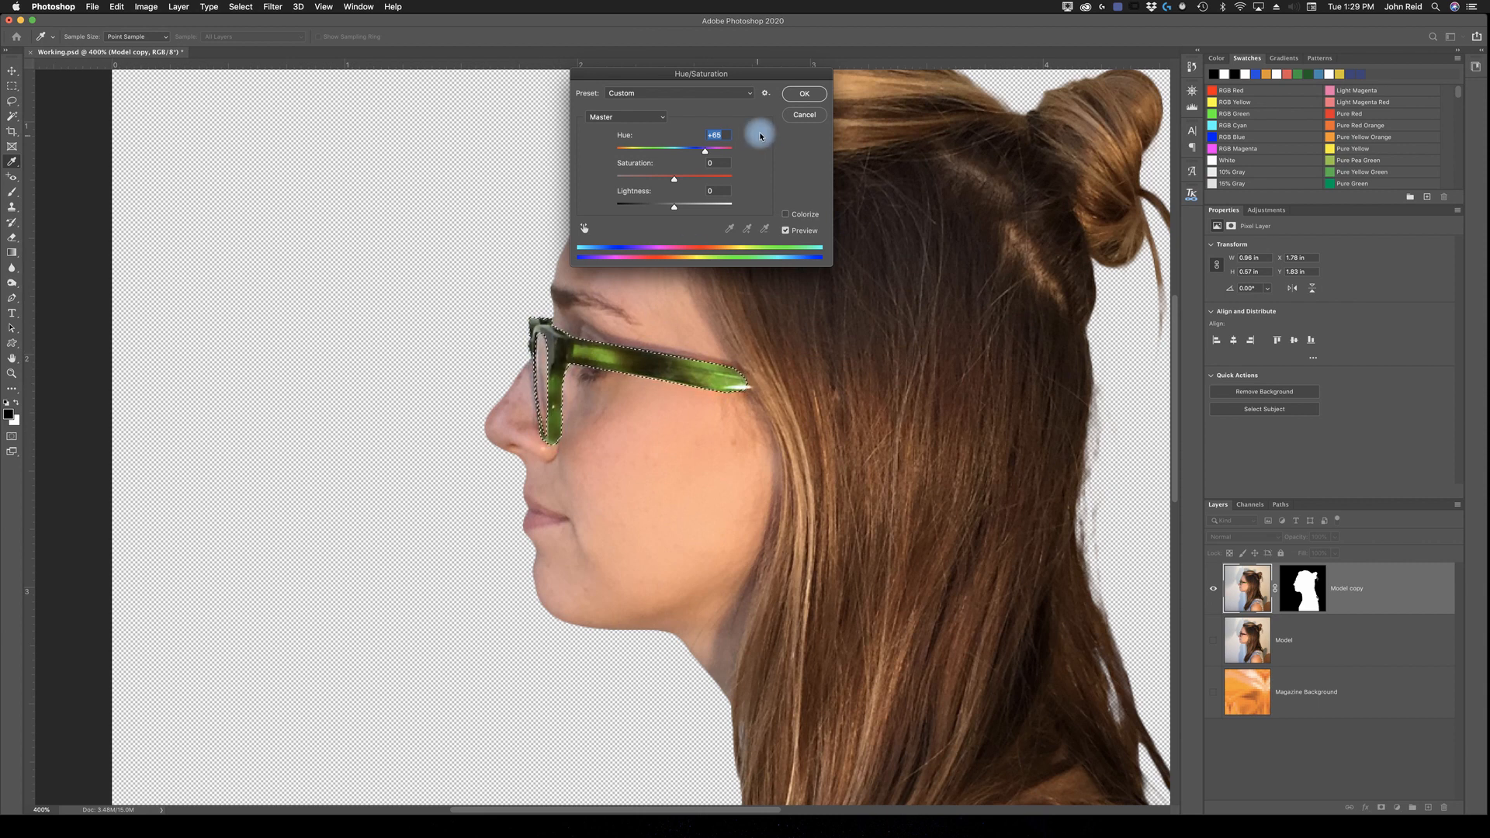
{"action": "left_click", "coordinate": [805, 100]}
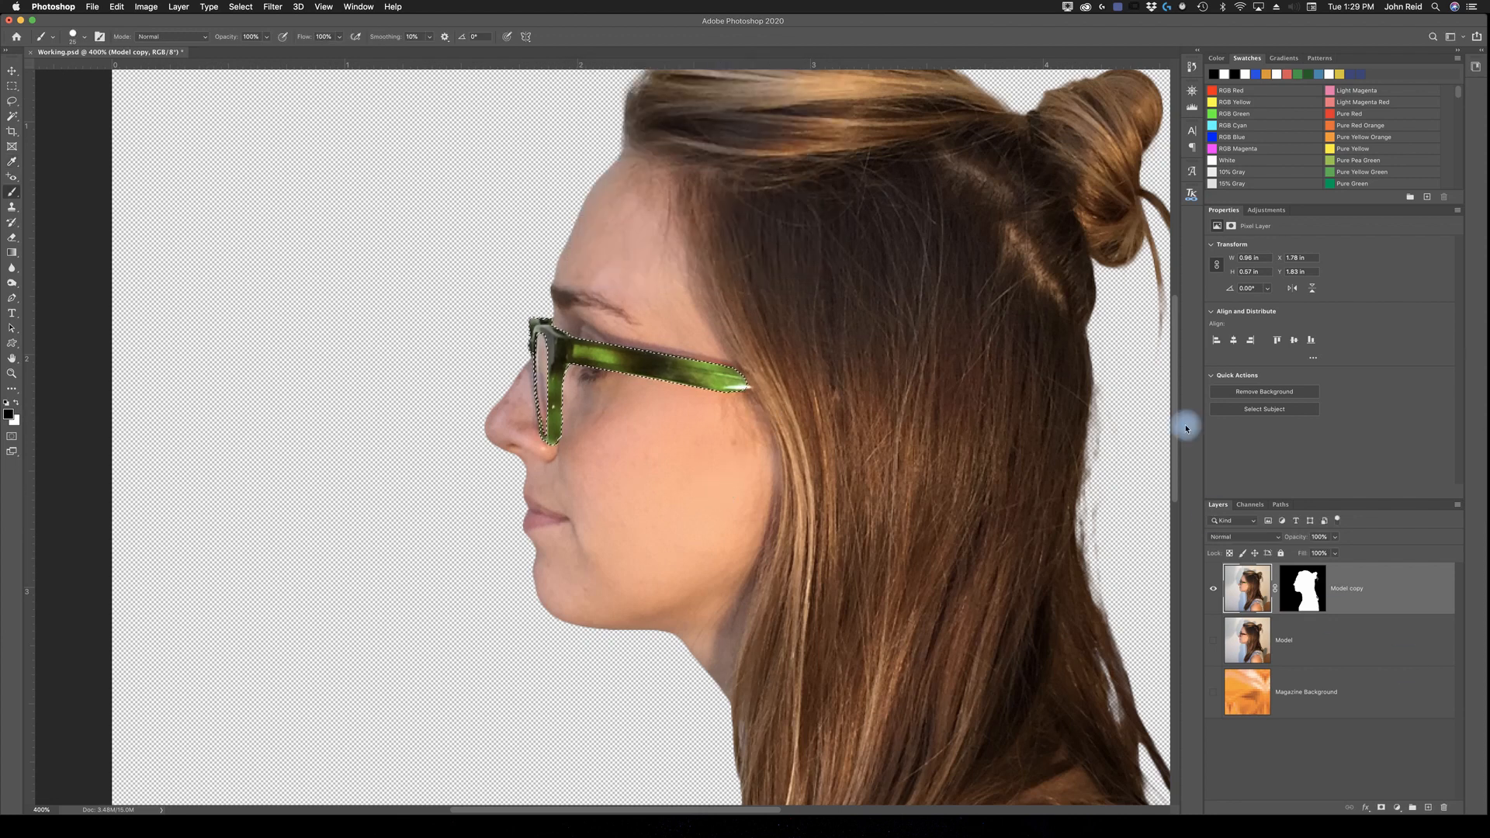
{"action": "left_click", "coordinate": [249, 9]}
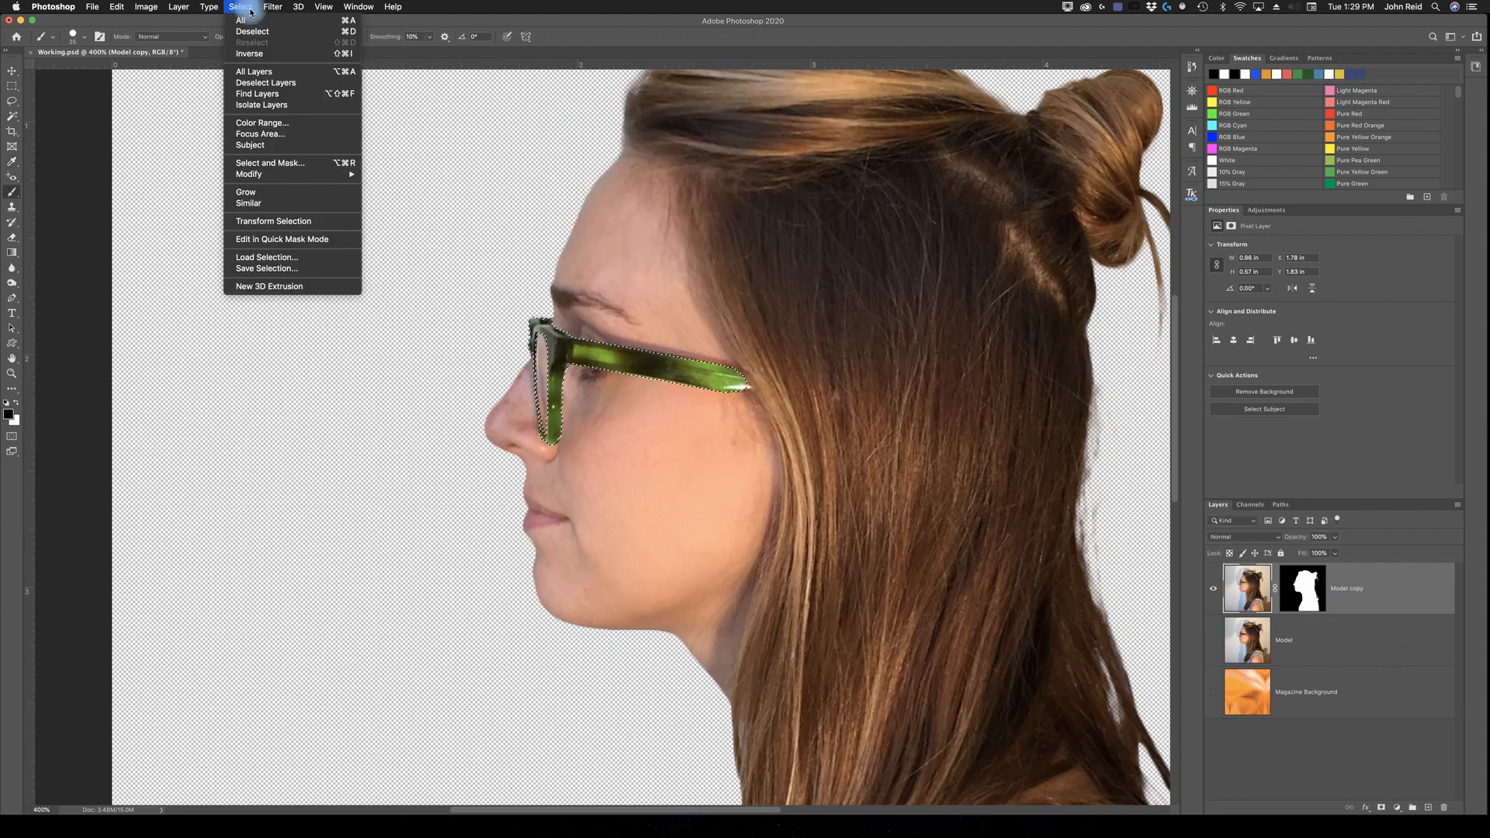
{"action": "left_click", "coordinate": [351, 33]}
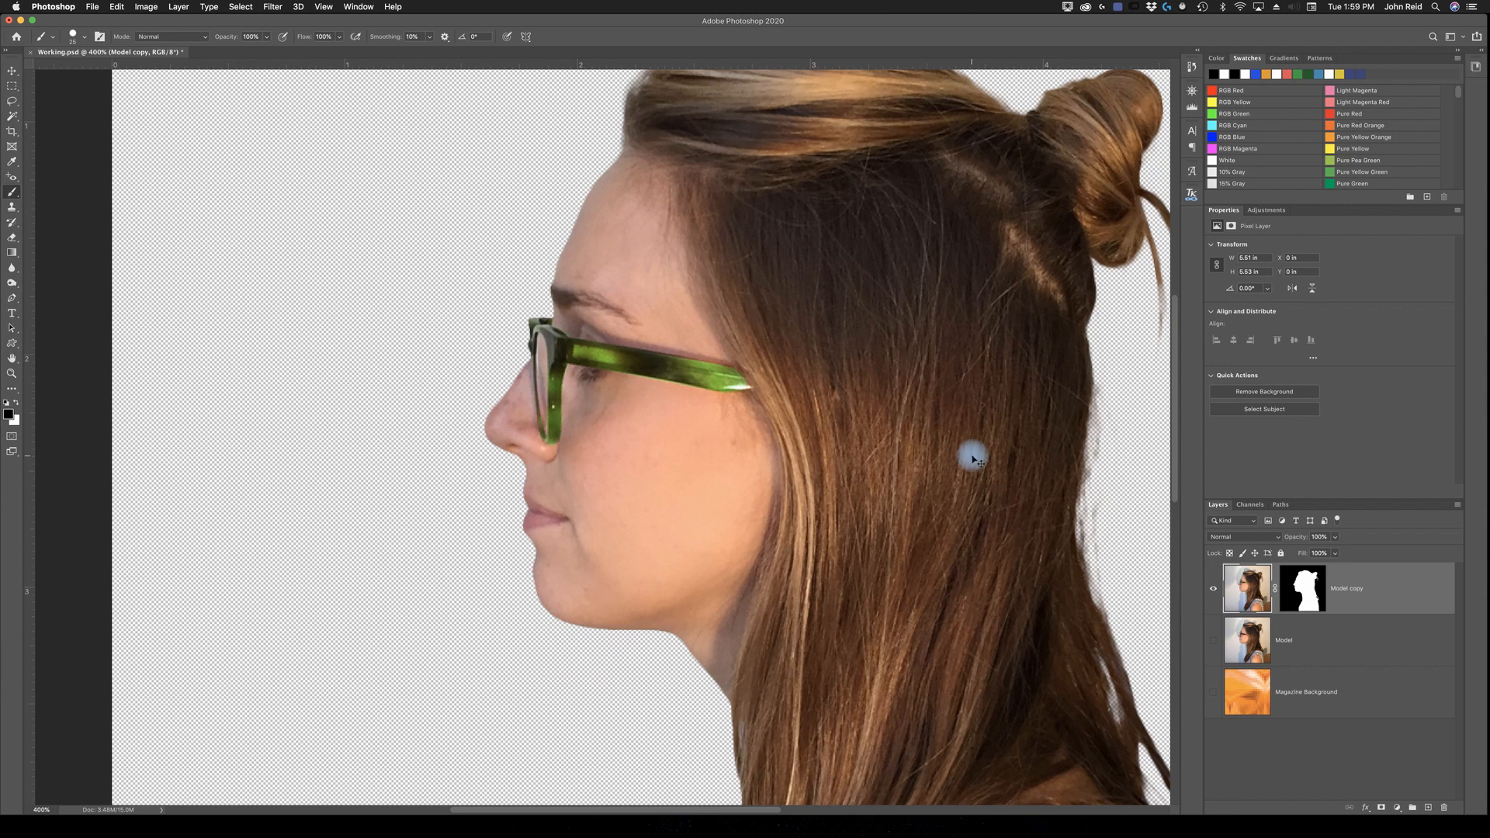
Step: Start Puppet Warp on the Model copy layer and place three pins down the front edge from the neck base to the chest
{"action": "key", "text": "super+0"}
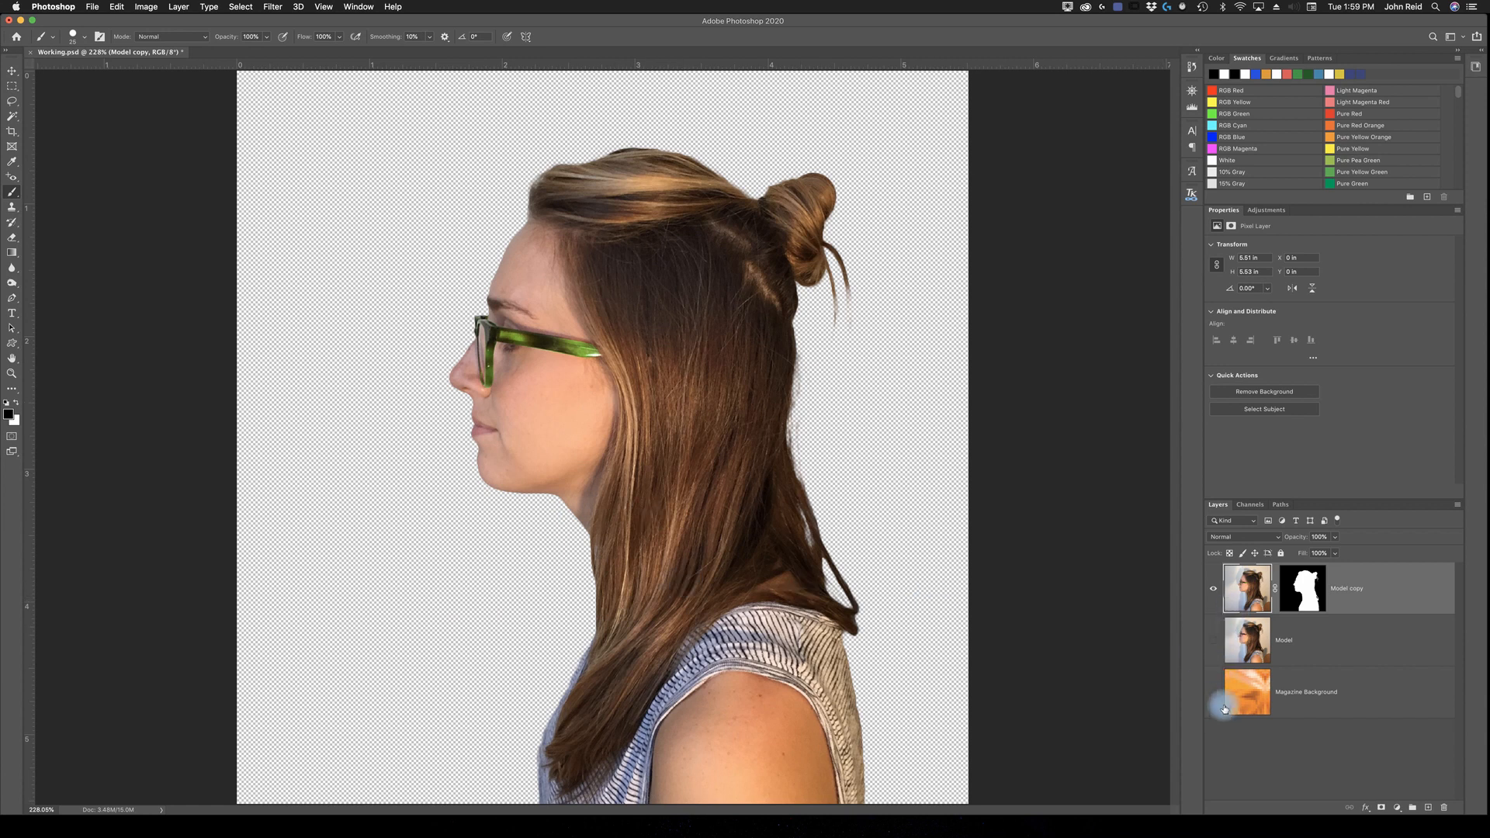
{"action": "left_click", "coordinate": [118, 8]}
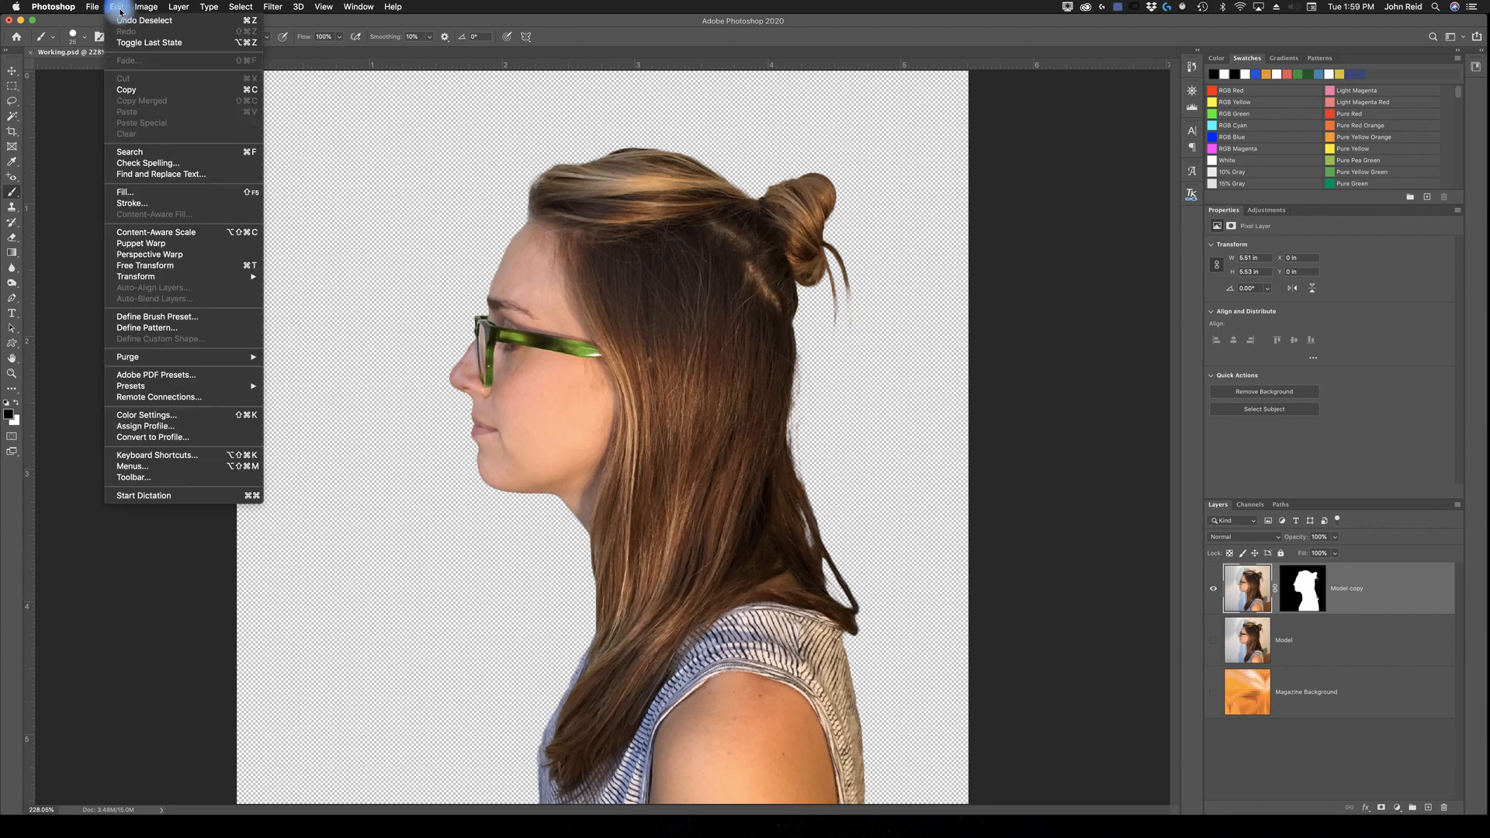
{"action": "left_click", "coordinate": [152, 246]}
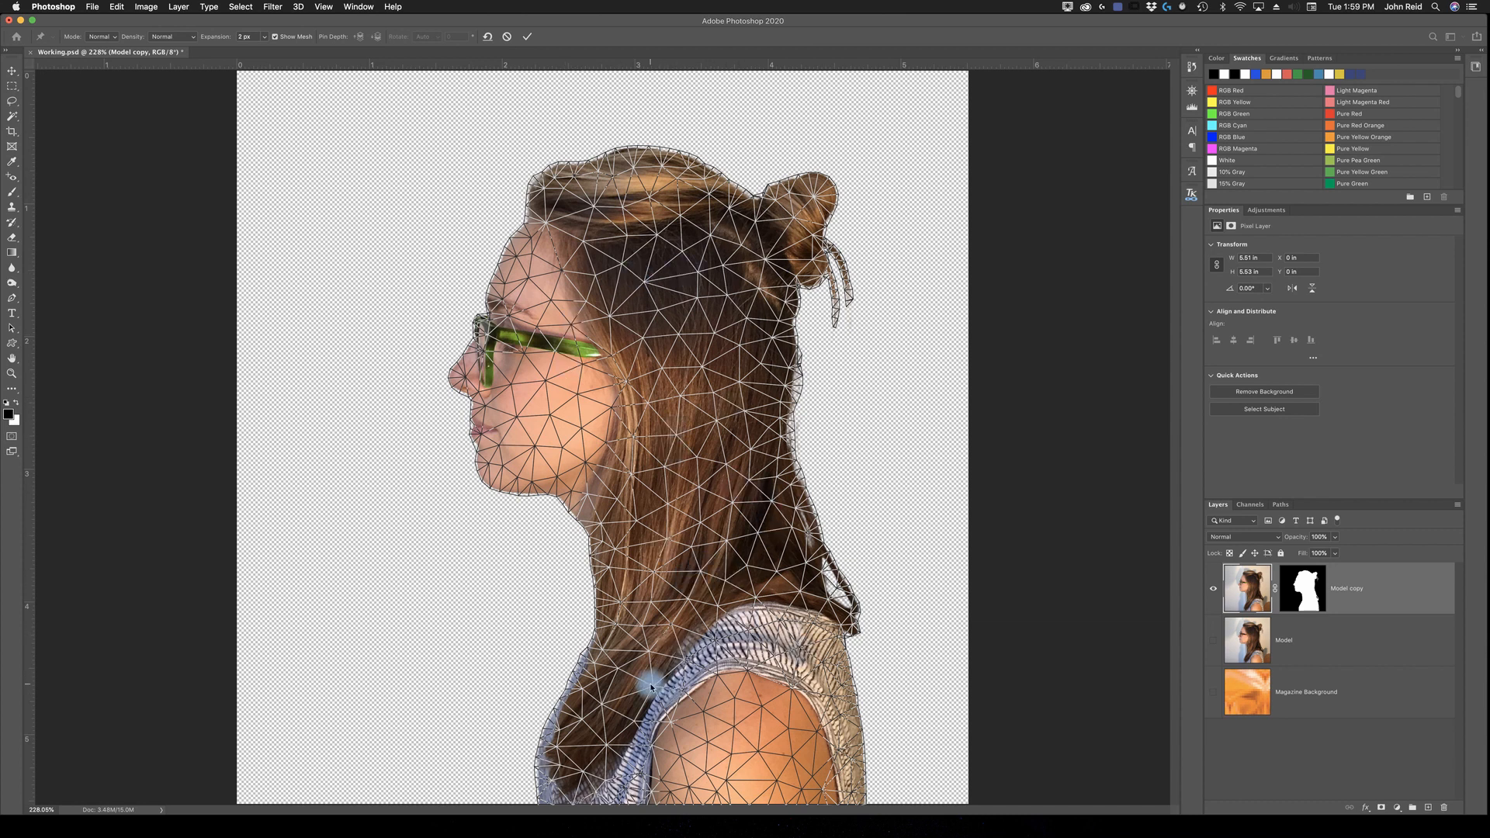
{"action": "left_click", "coordinate": [596, 633]}
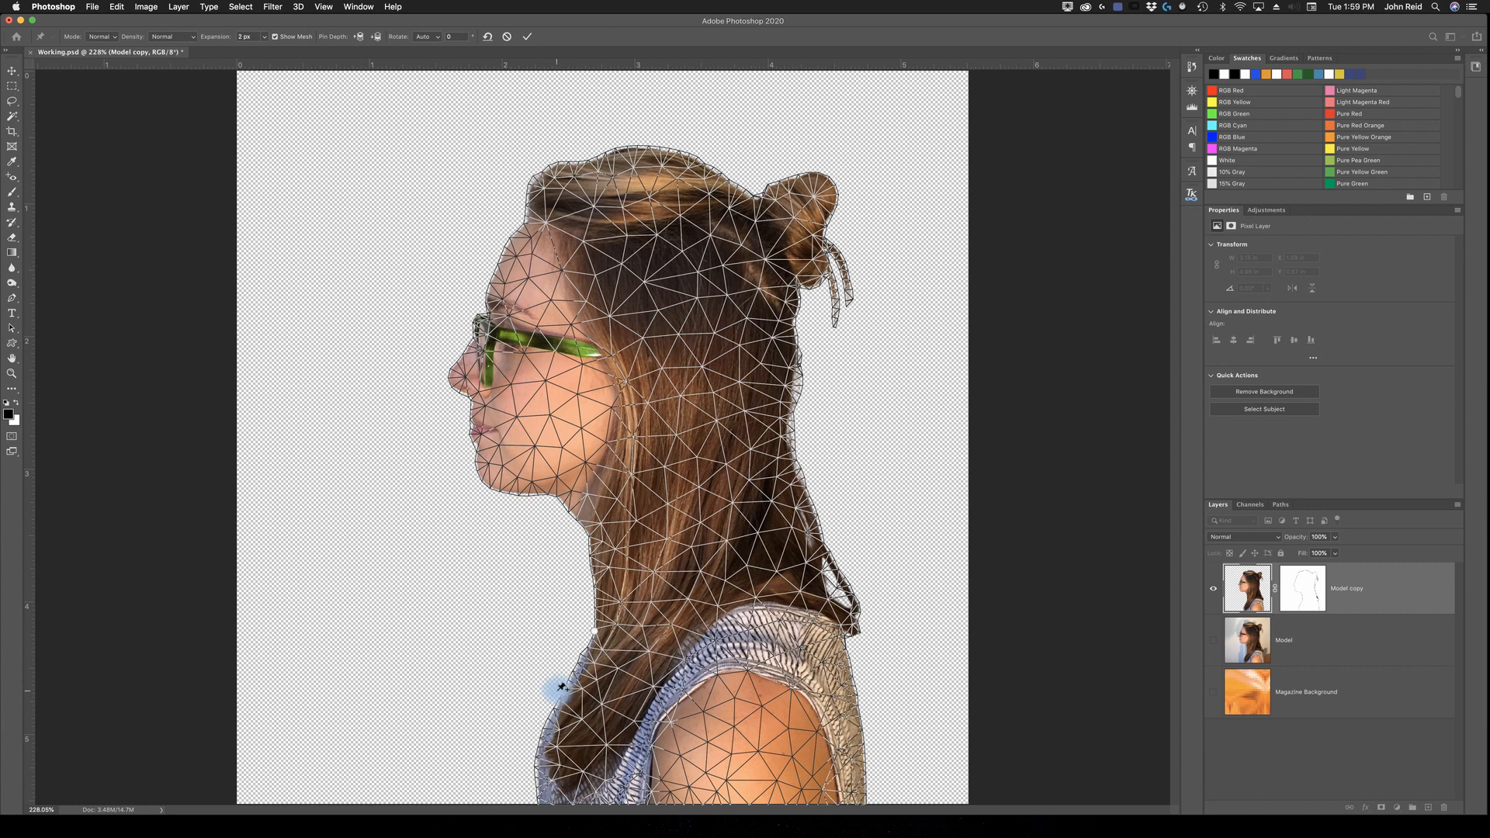
{"action": "left_click", "coordinate": [567, 690]}
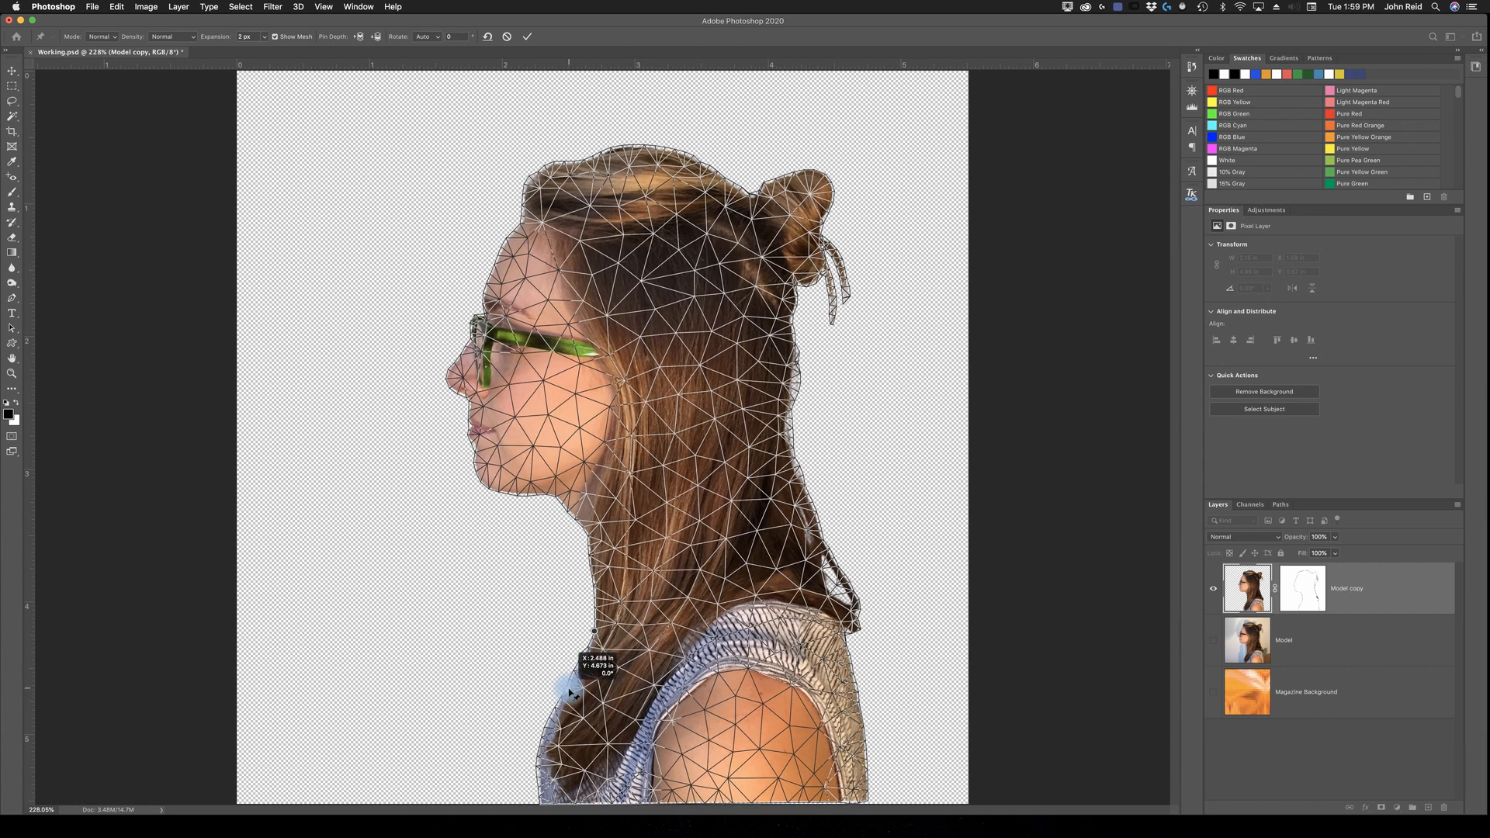
{"action": "left_click", "coordinate": [543, 784]}
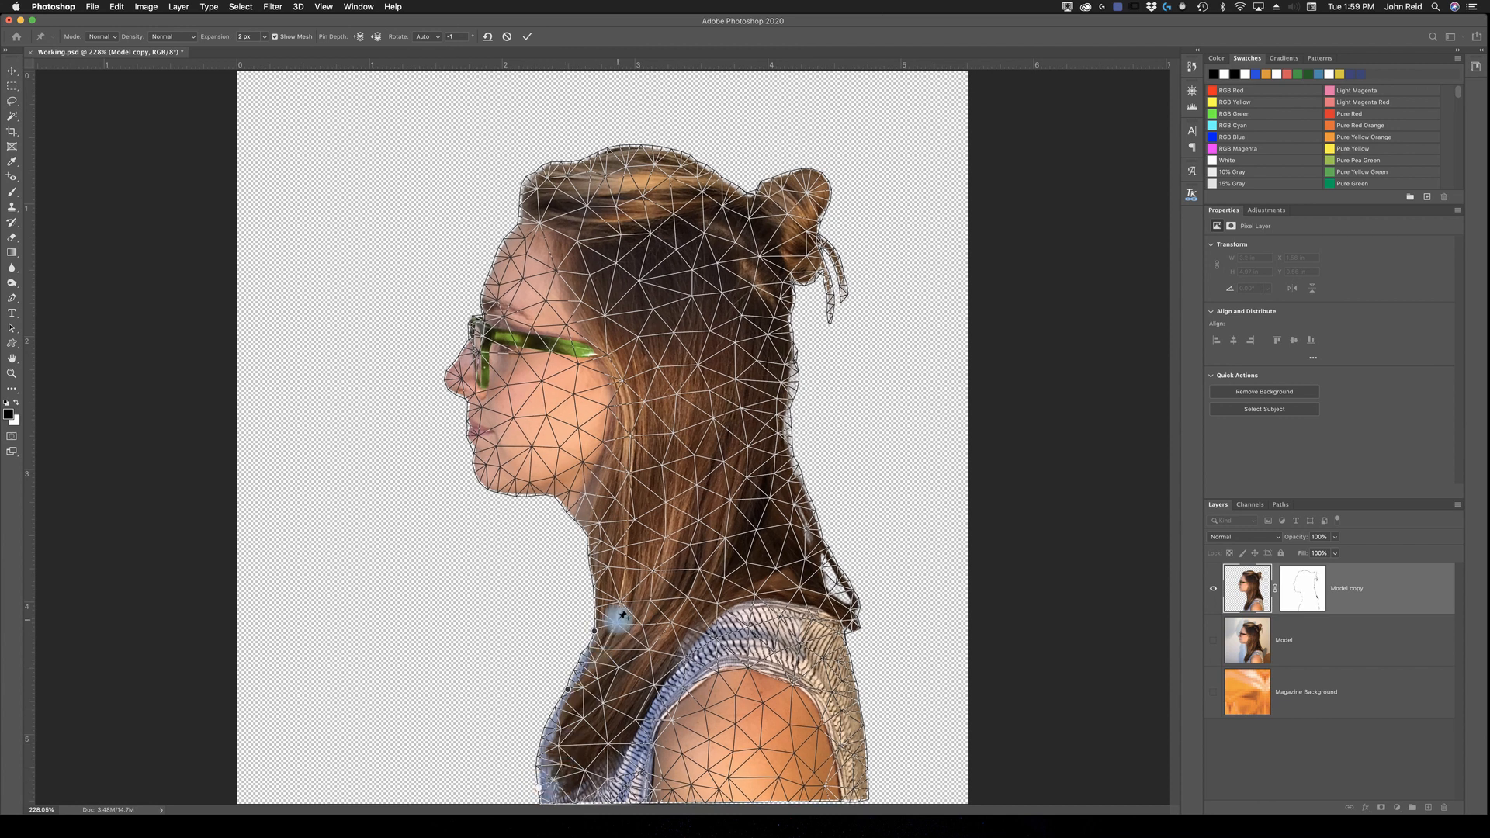
Step: Place more Puppet Warp pins across the neck from the throat to the nape, plus one on the upper back
{"action": "left_click", "coordinate": [592, 530]}
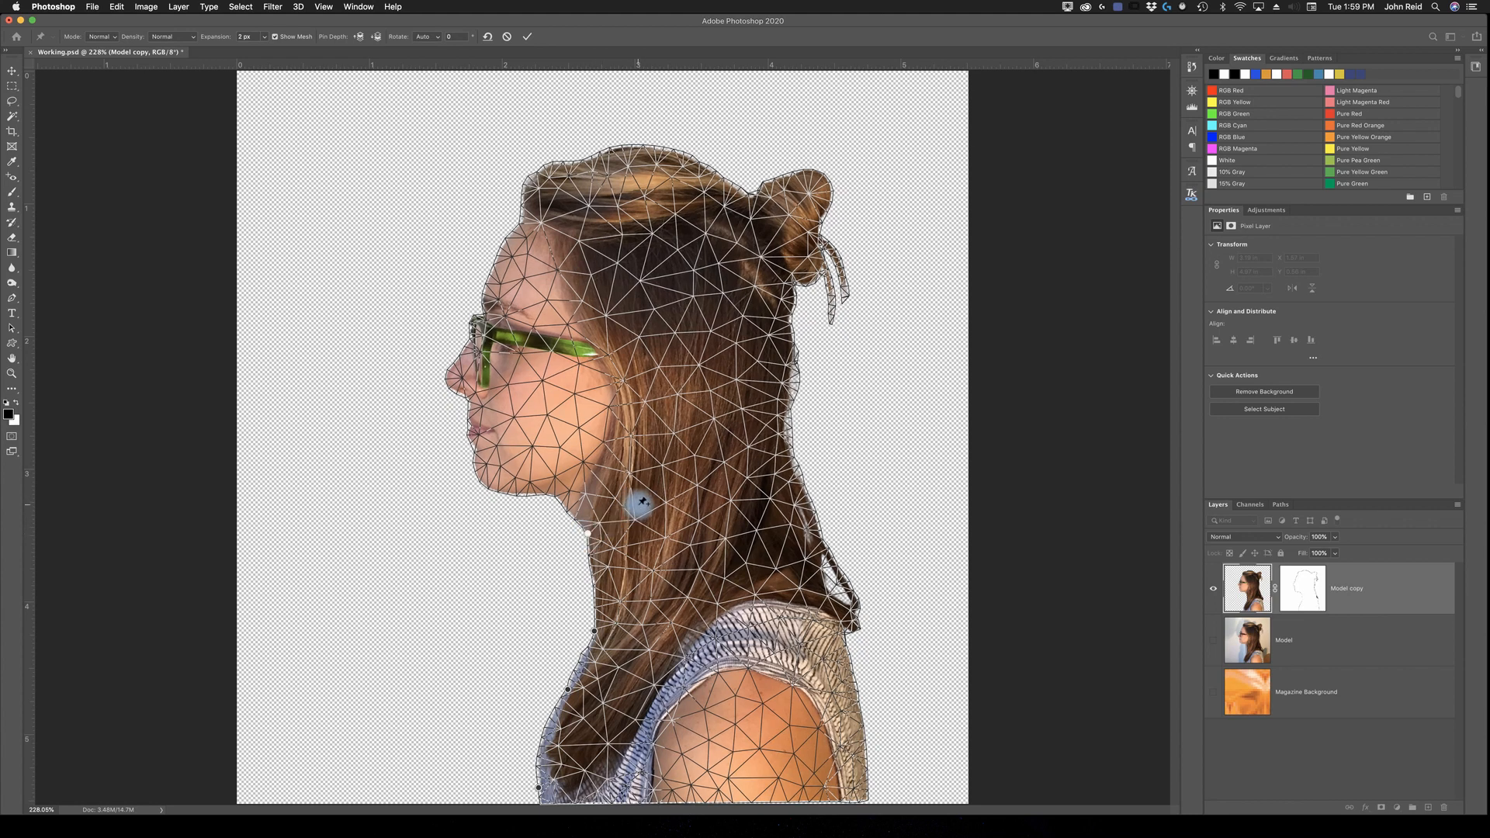
{"action": "left_click", "coordinate": [638, 503]}
{"action": "left_click", "coordinate": [703, 474]}
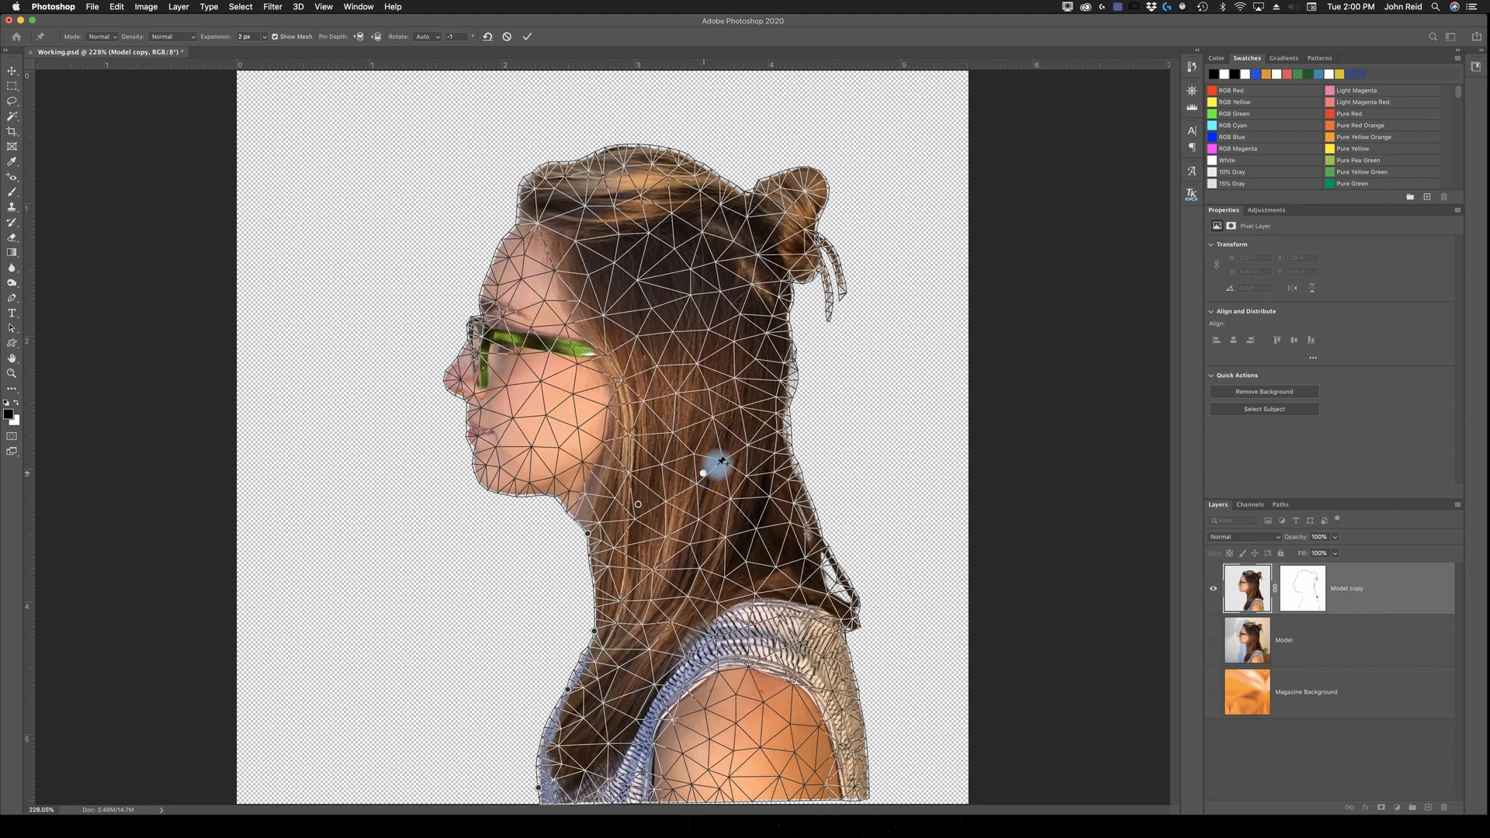
{"action": "left_click", "coordinate": [779, 431]}
{"action": "left_click", "coordinate": [787, 430]}
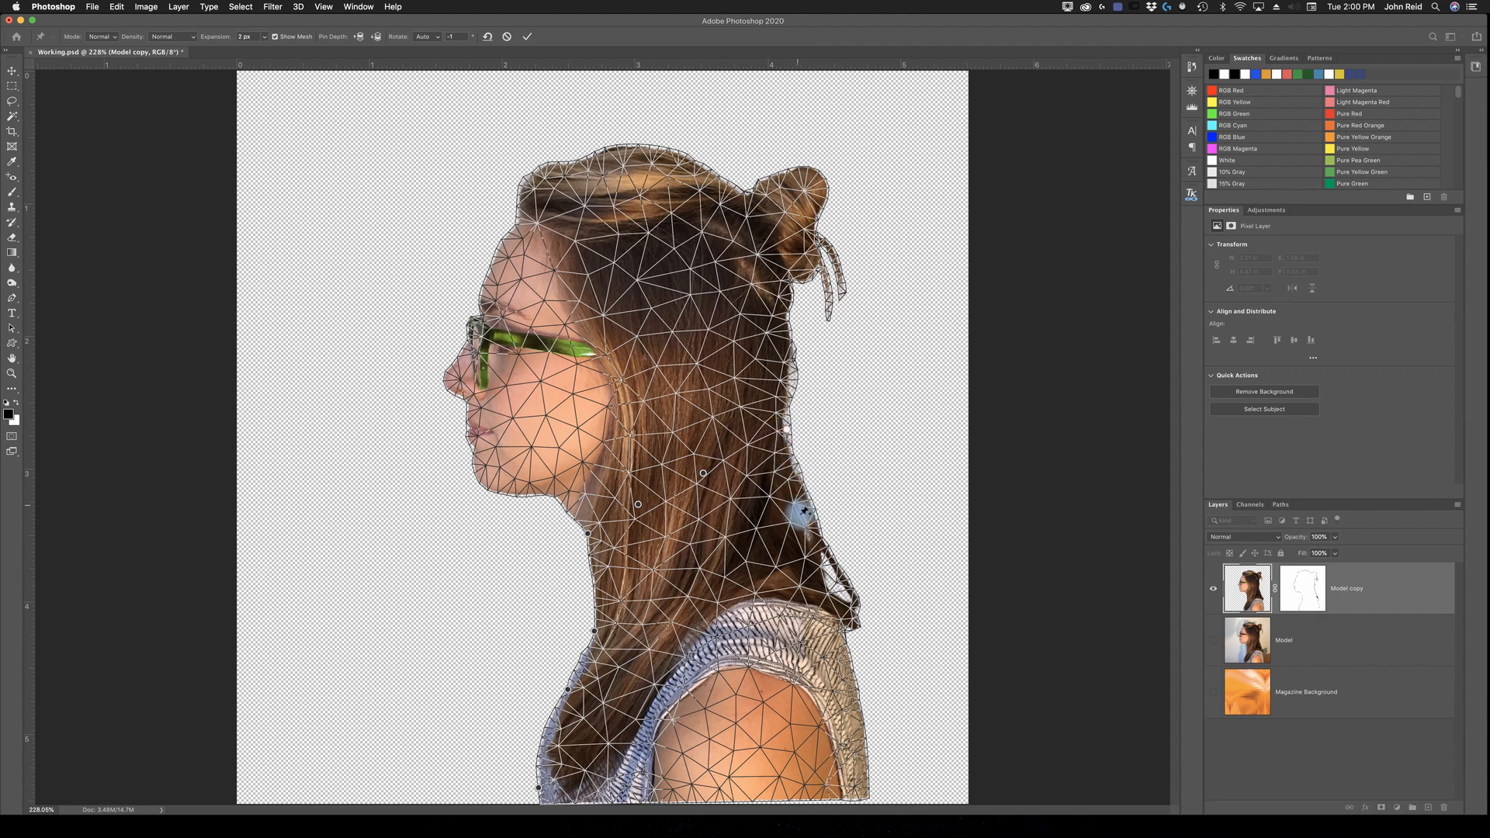
{"action": "left_click", "coordinate": [812, 510]}
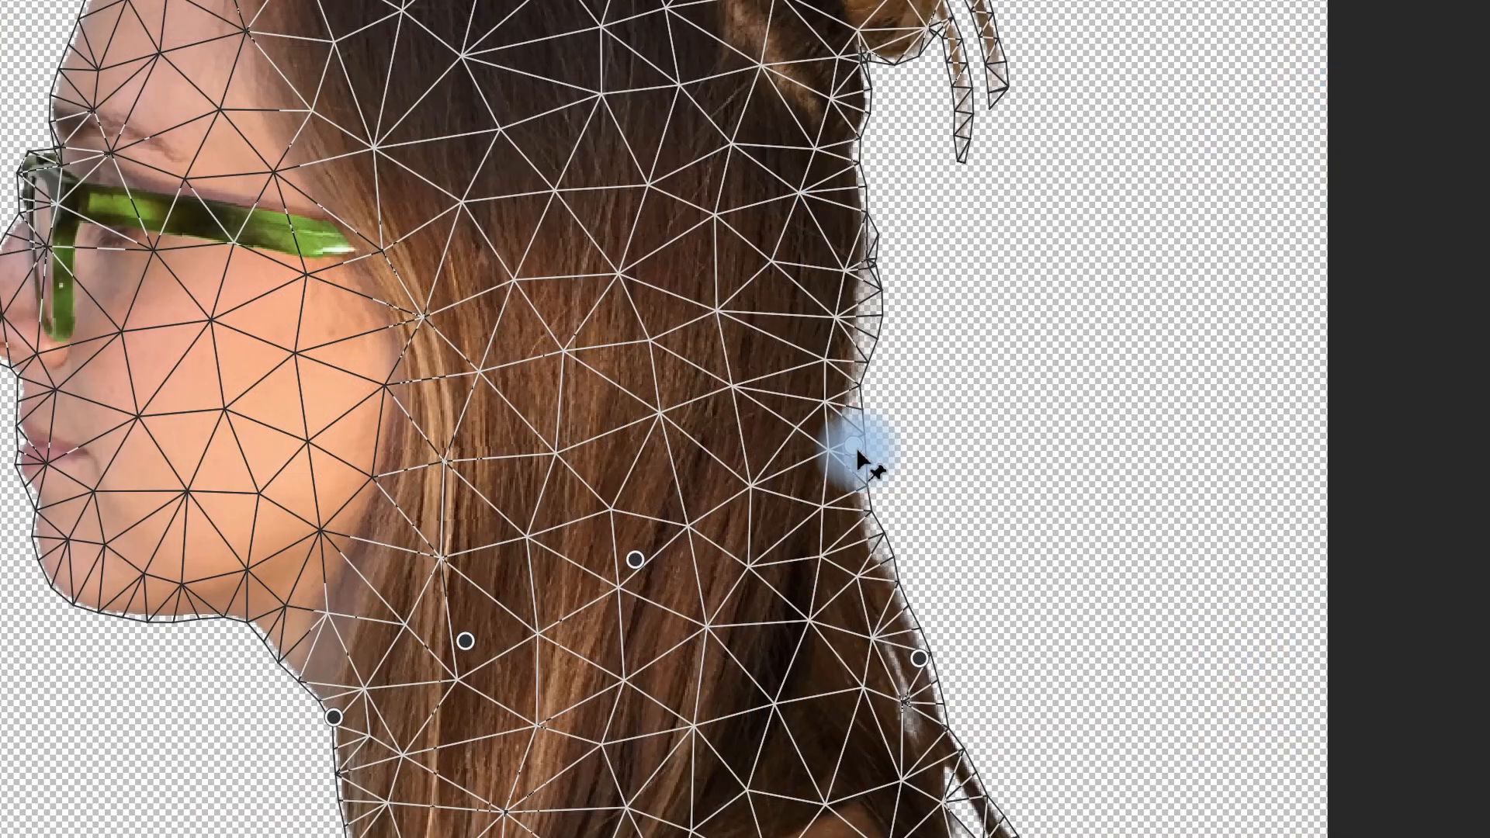
Step: Rotate the Puppet Warp pin at the nape clockwise to tilt the model's head back, and apply the warp
{"action": "left_click", "coordinate": [787, 430]}
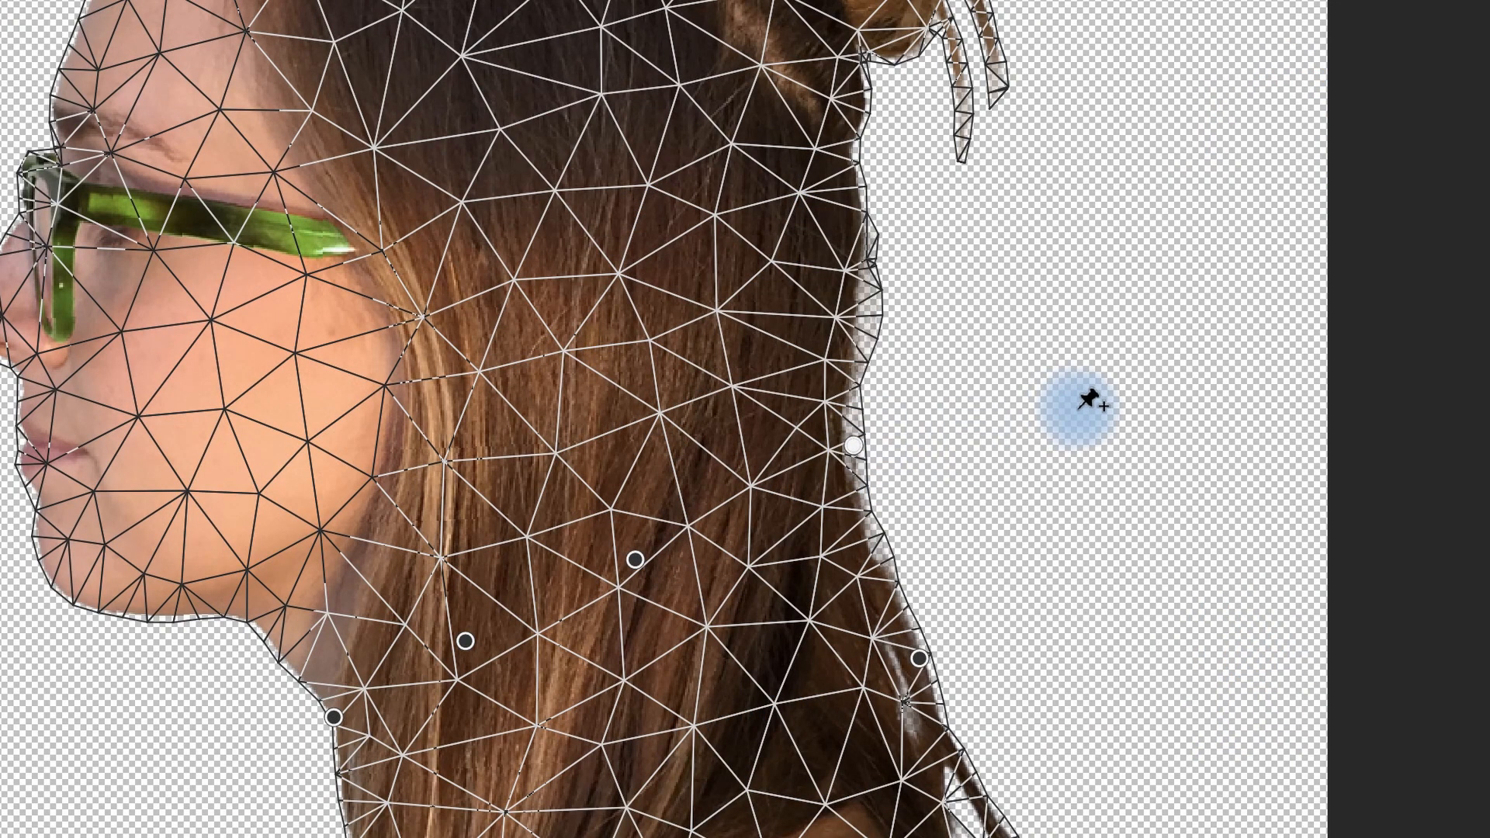
{"action": "key", "text": "alt"}
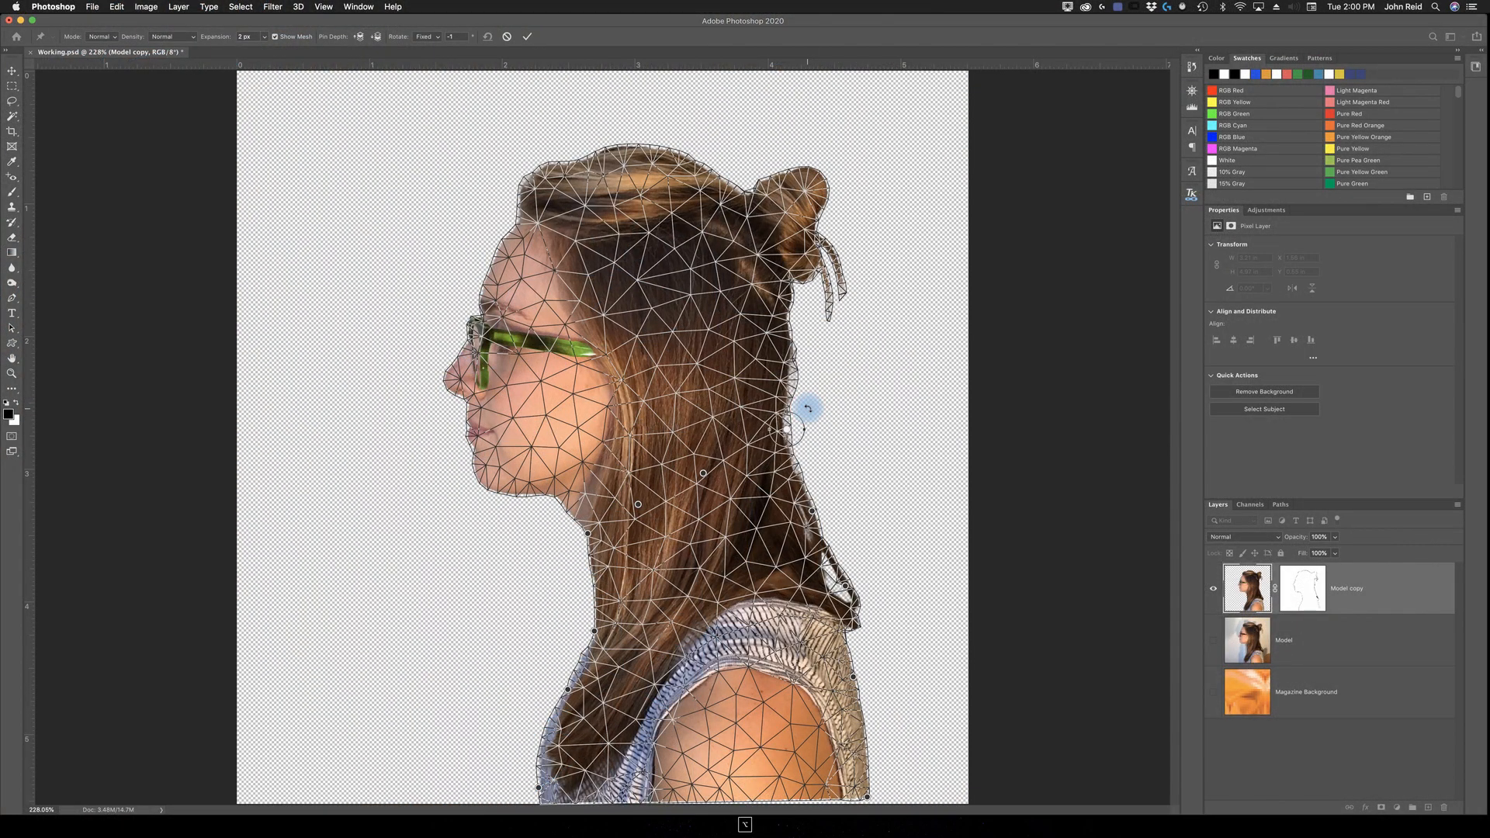
{"action": "left_click_drag", "start_coordinate": [808, 409], "coordinate": [814, 444]}
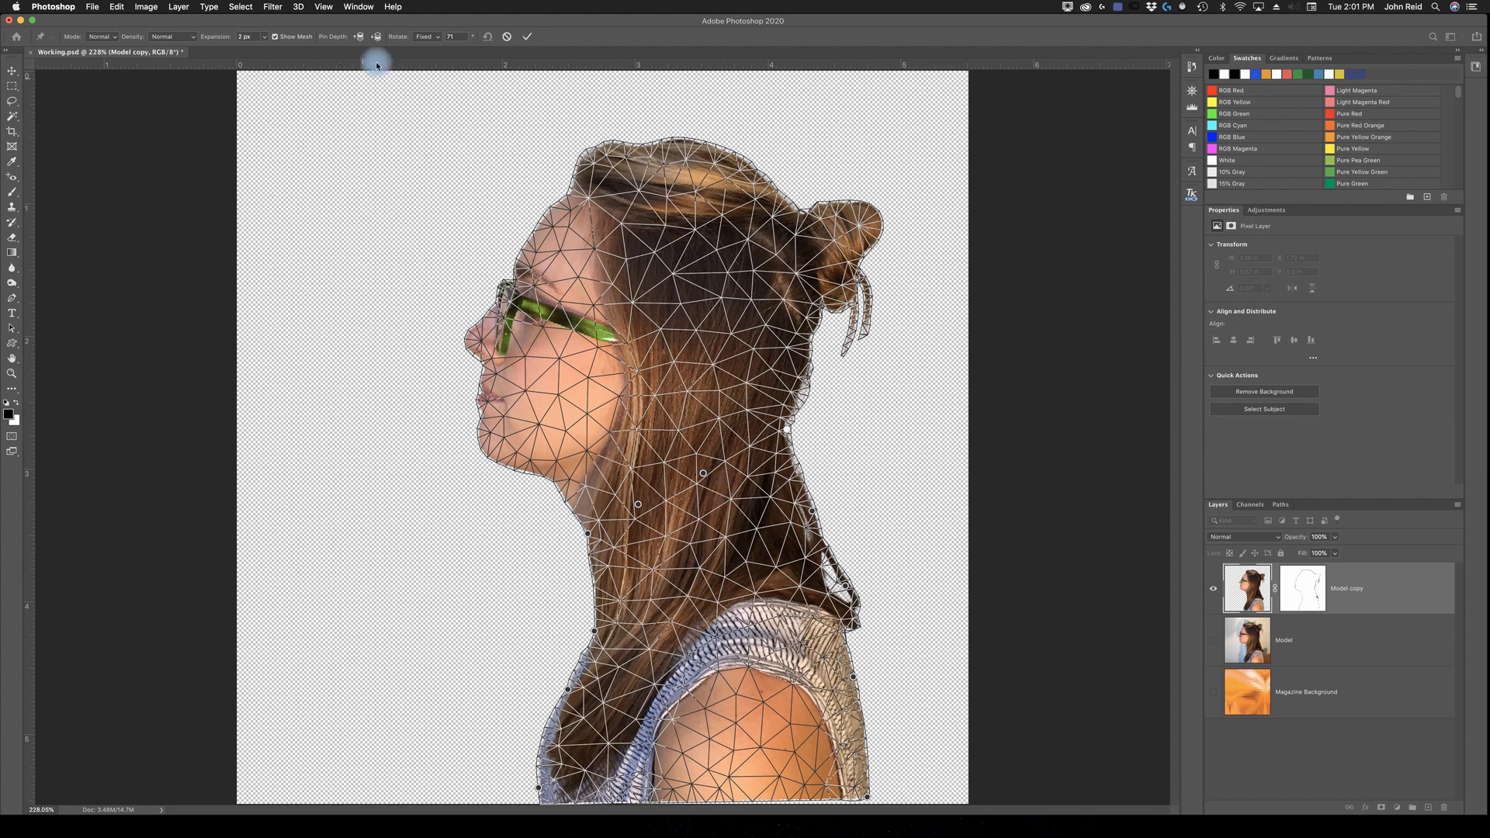
{"action": "left_click", "coordinate": [530, 39]}
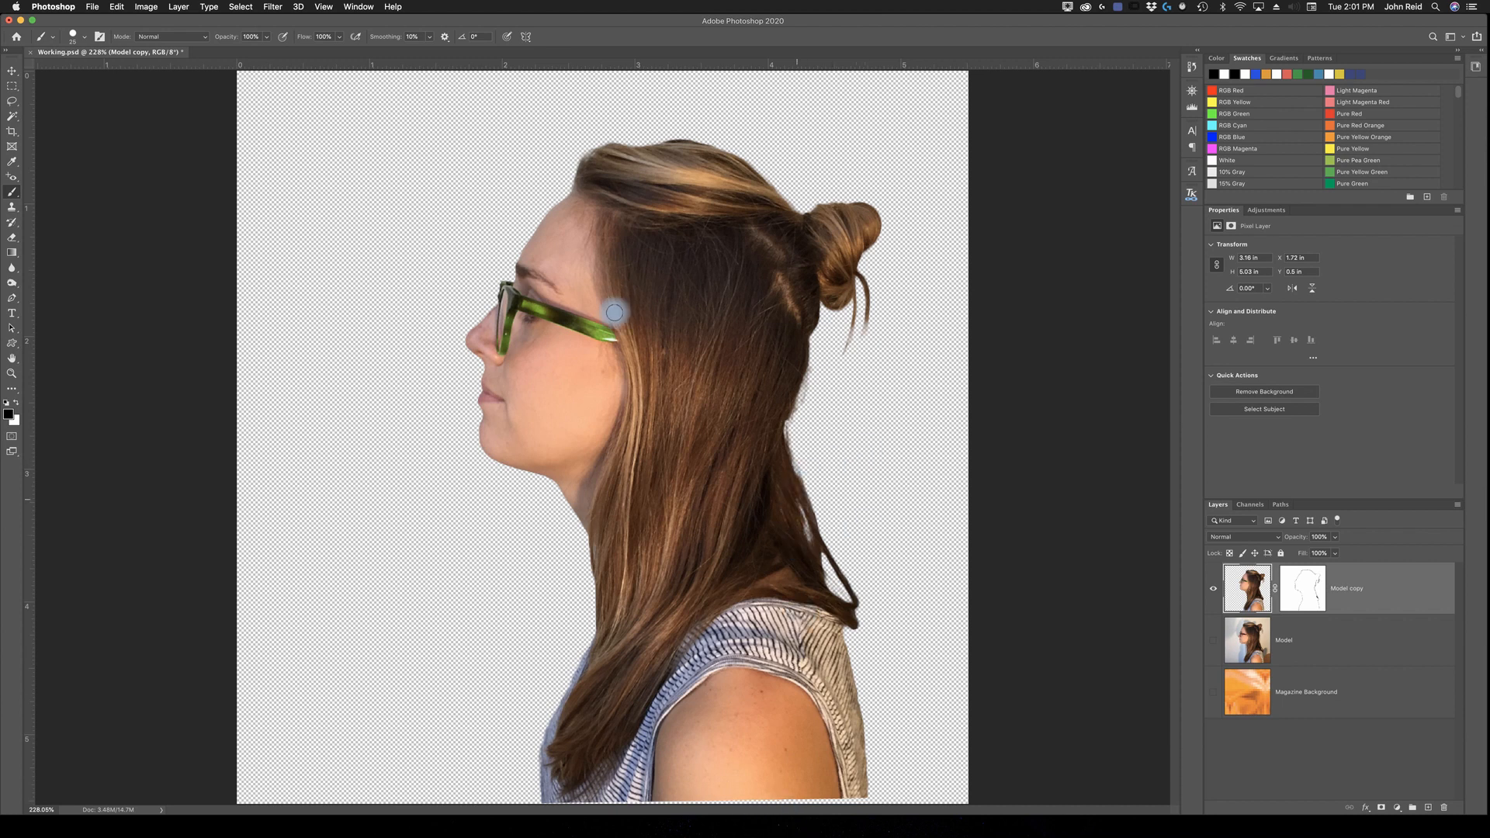
{"action": "left_click", "coordinate": [1431, 829]}
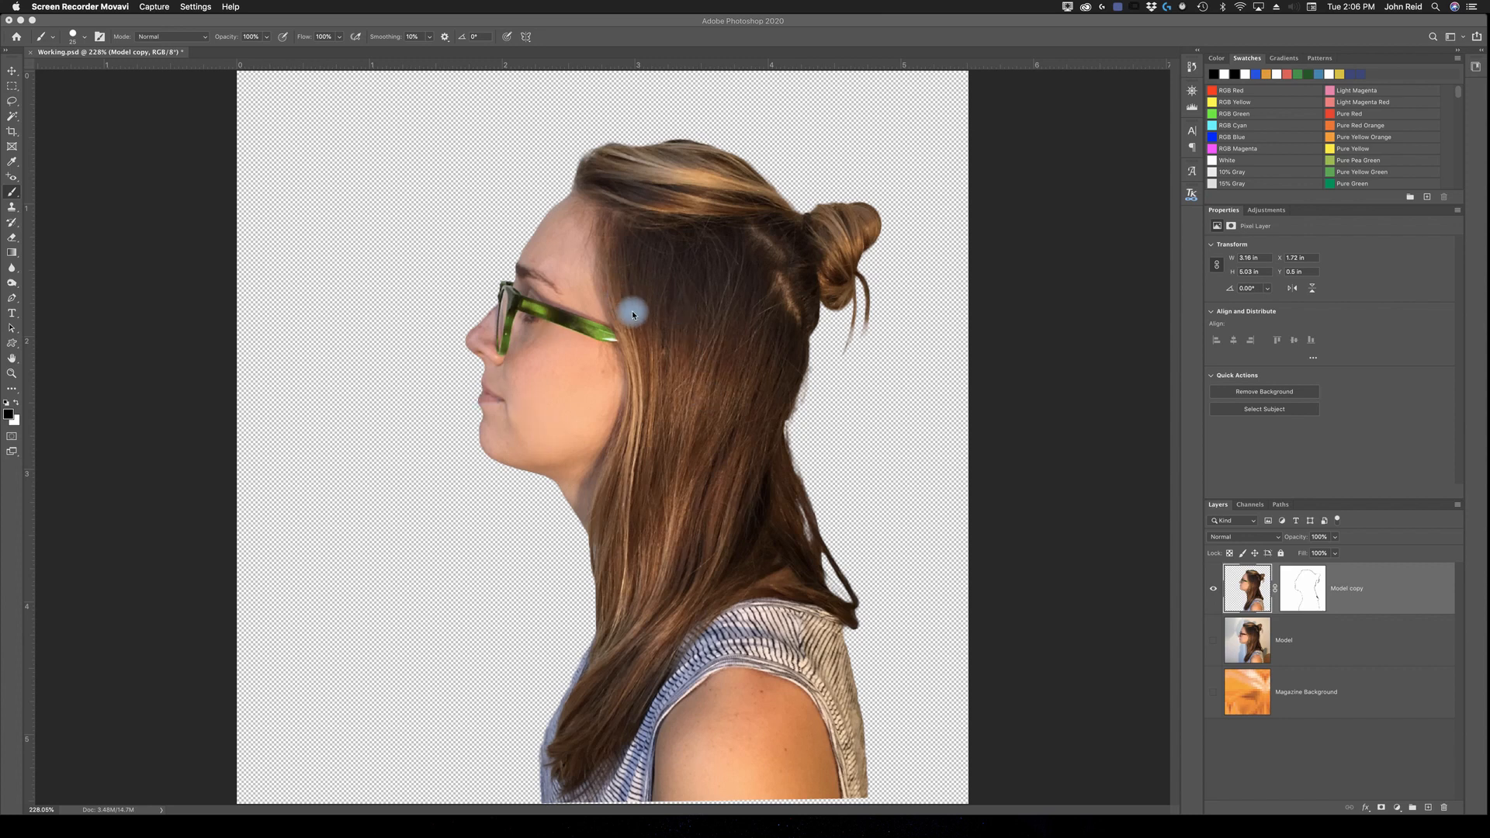
Step: Load the outline of the Model copy layer as a selection, save it as a new channel named Model outline, and check that channel
{"action": "left_click", "coordinate": [1254, 594], "text": "super"}
{"action": "left_click", "coordinate": [363, 139]}
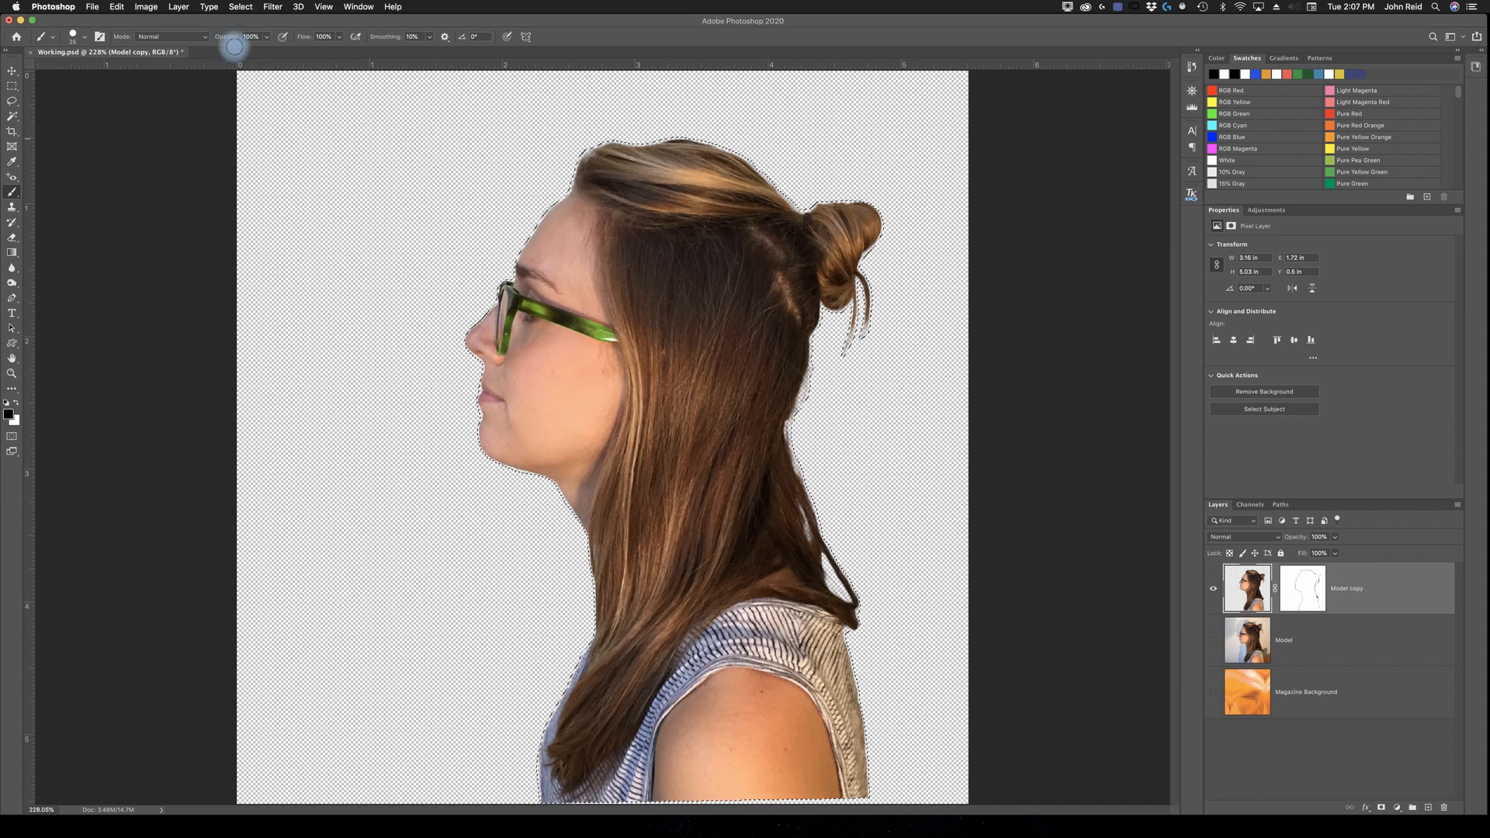
{"action": "left_click", "coordinate": [242, 7]}
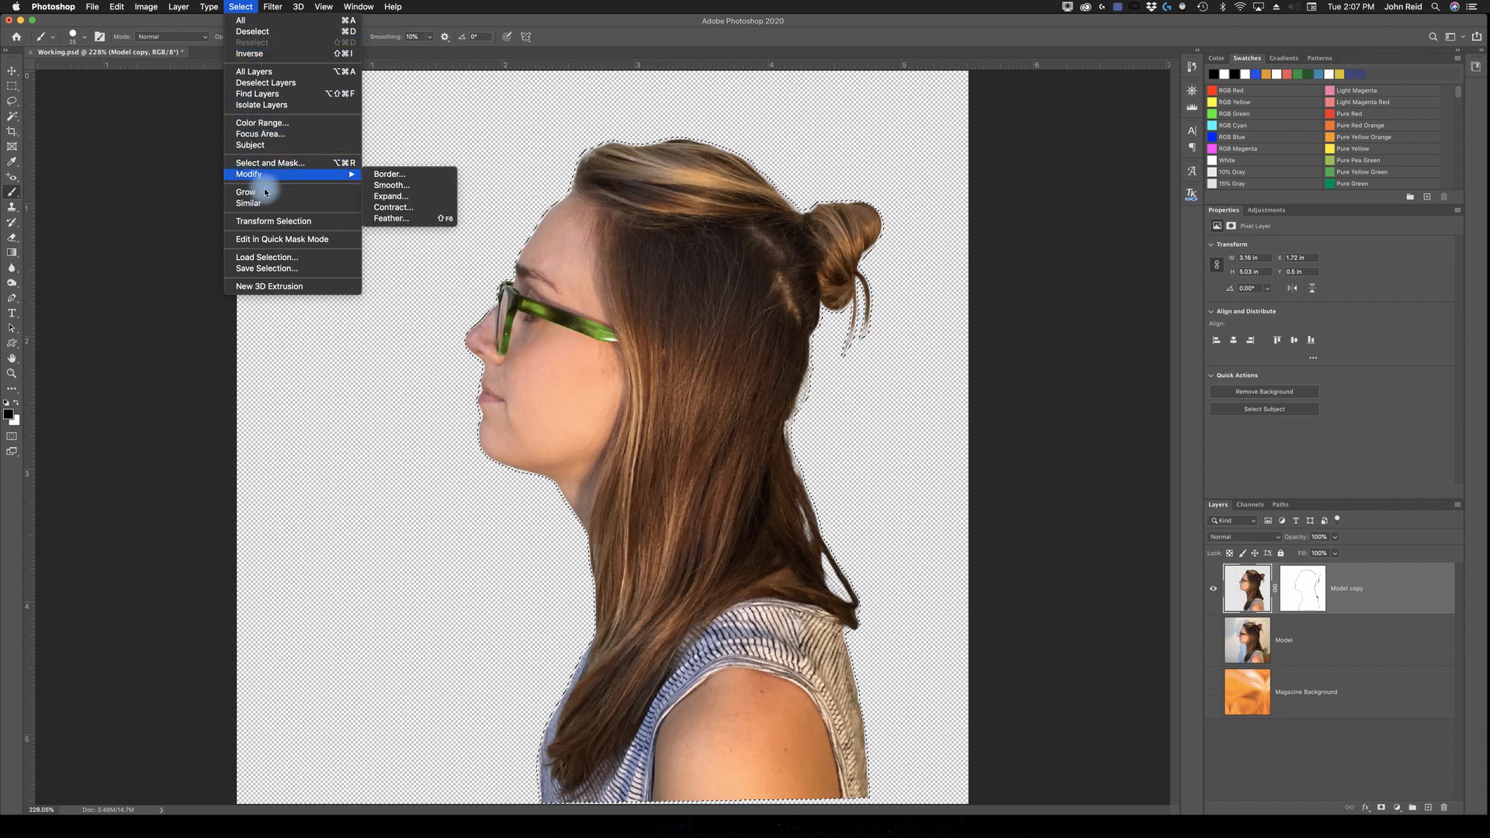
{"action": "left_click", "coordinate": [267, 269]}
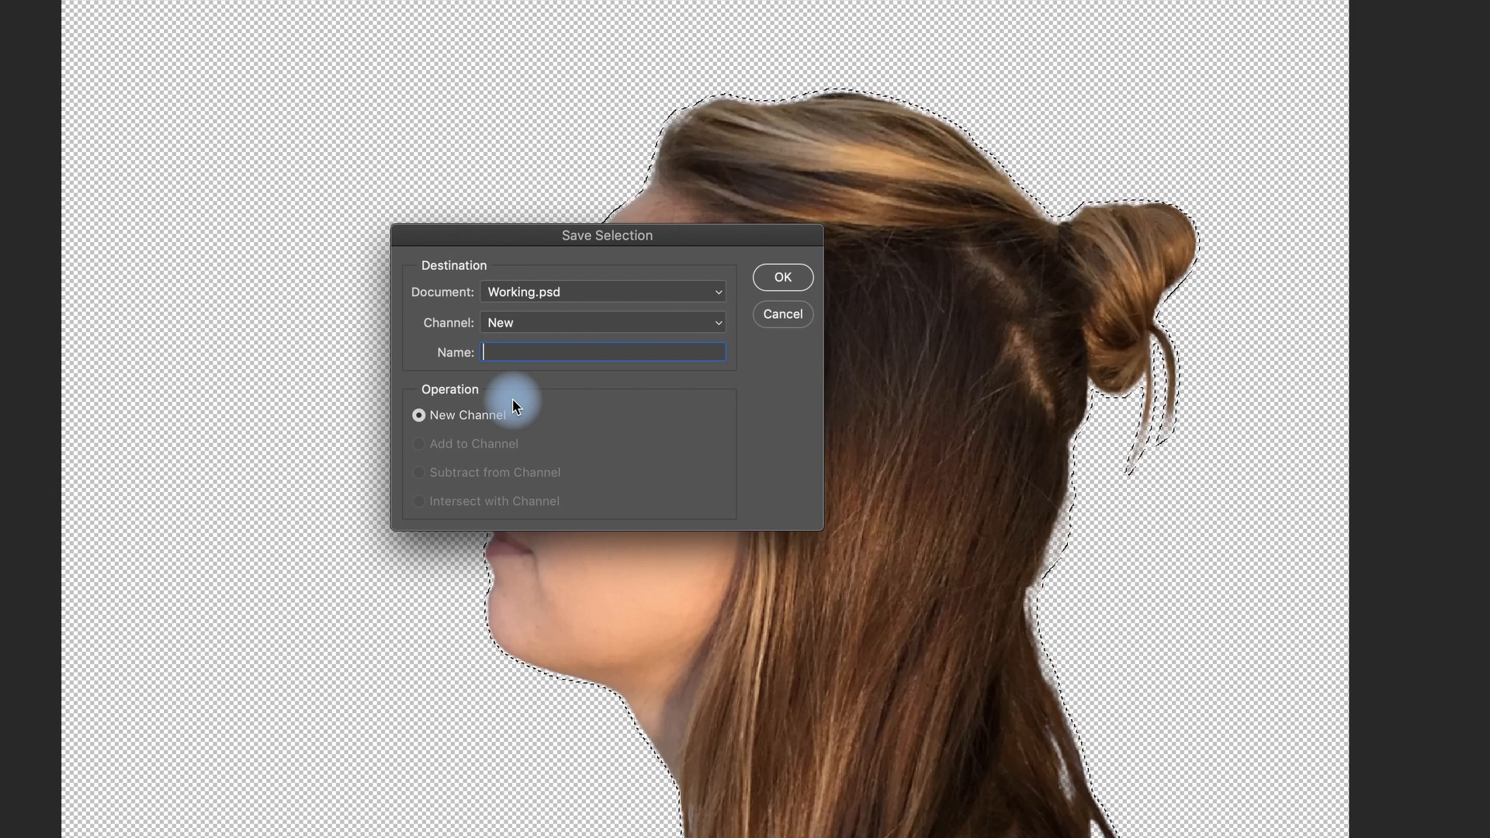
{"action": "type", "text": "Model outline"}
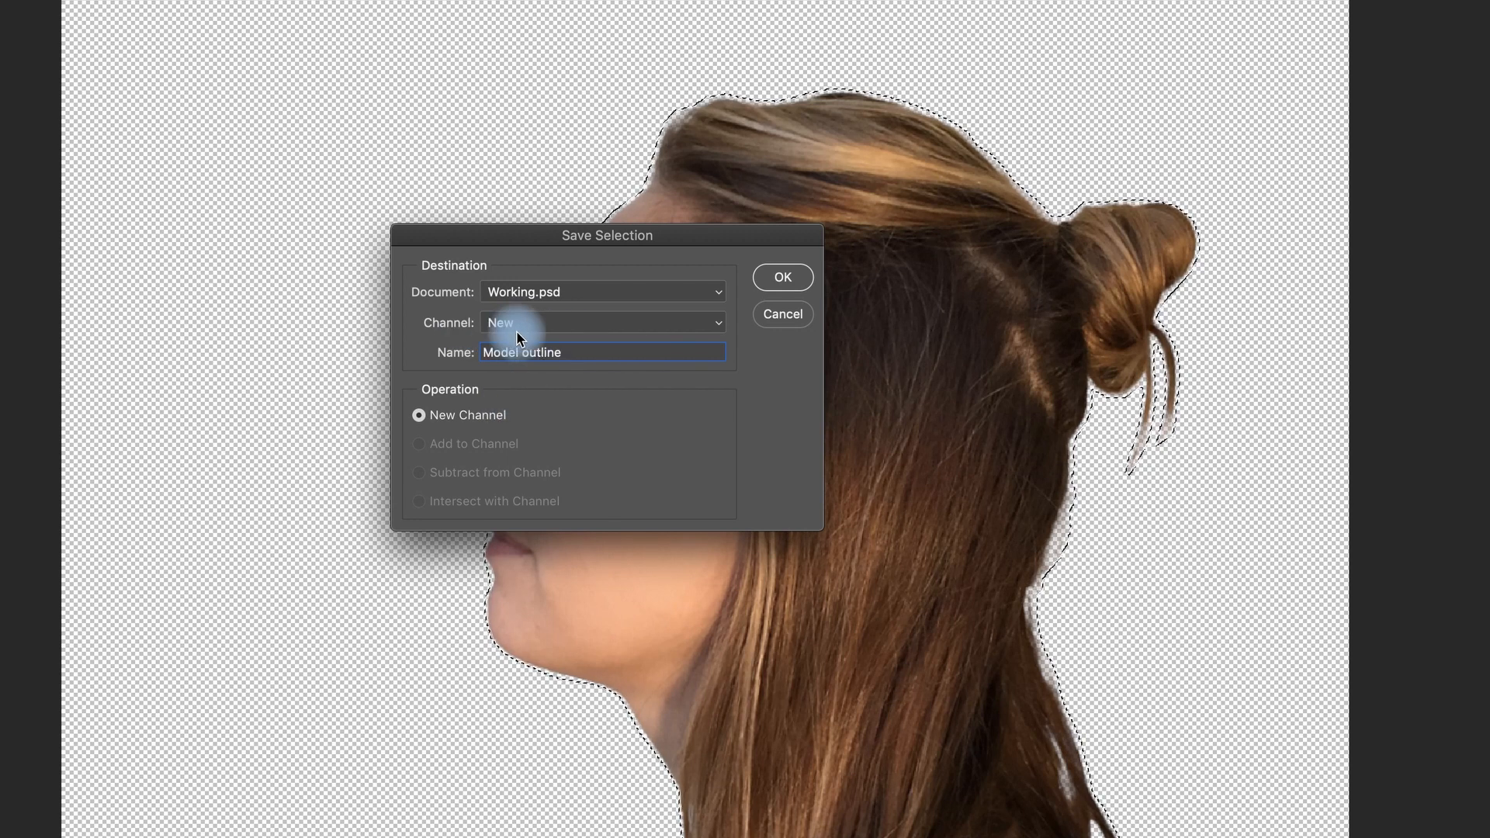
{"action": "left_click", "coordinate": [788, 284]}
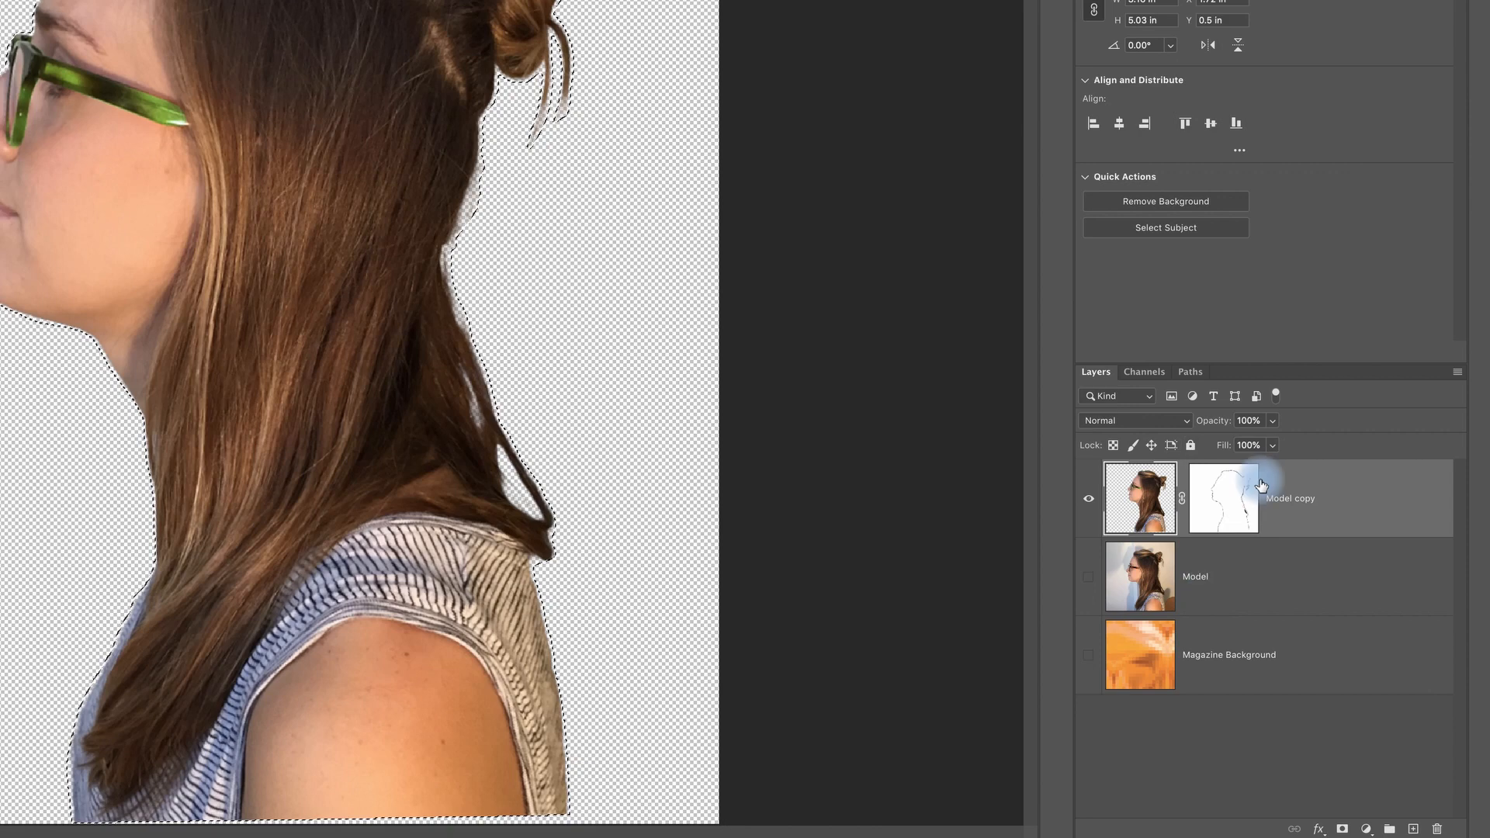
{"action": "left_click", "coordinate": [1144, 373]}
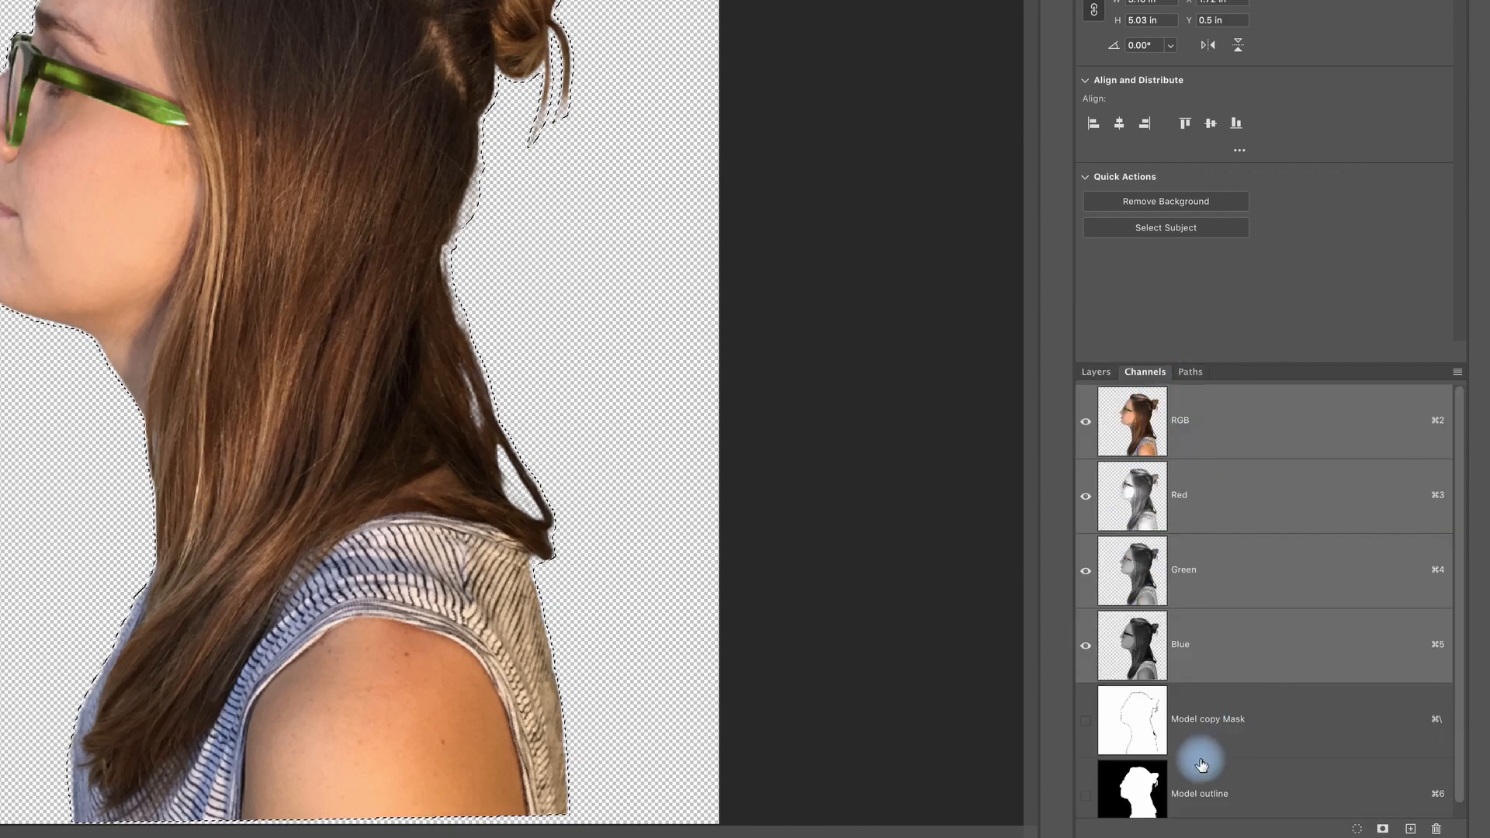
{"action": "scroll", "coordinate": [1274, 732], "scroll_direction": "down", "scroll_amount": 1}
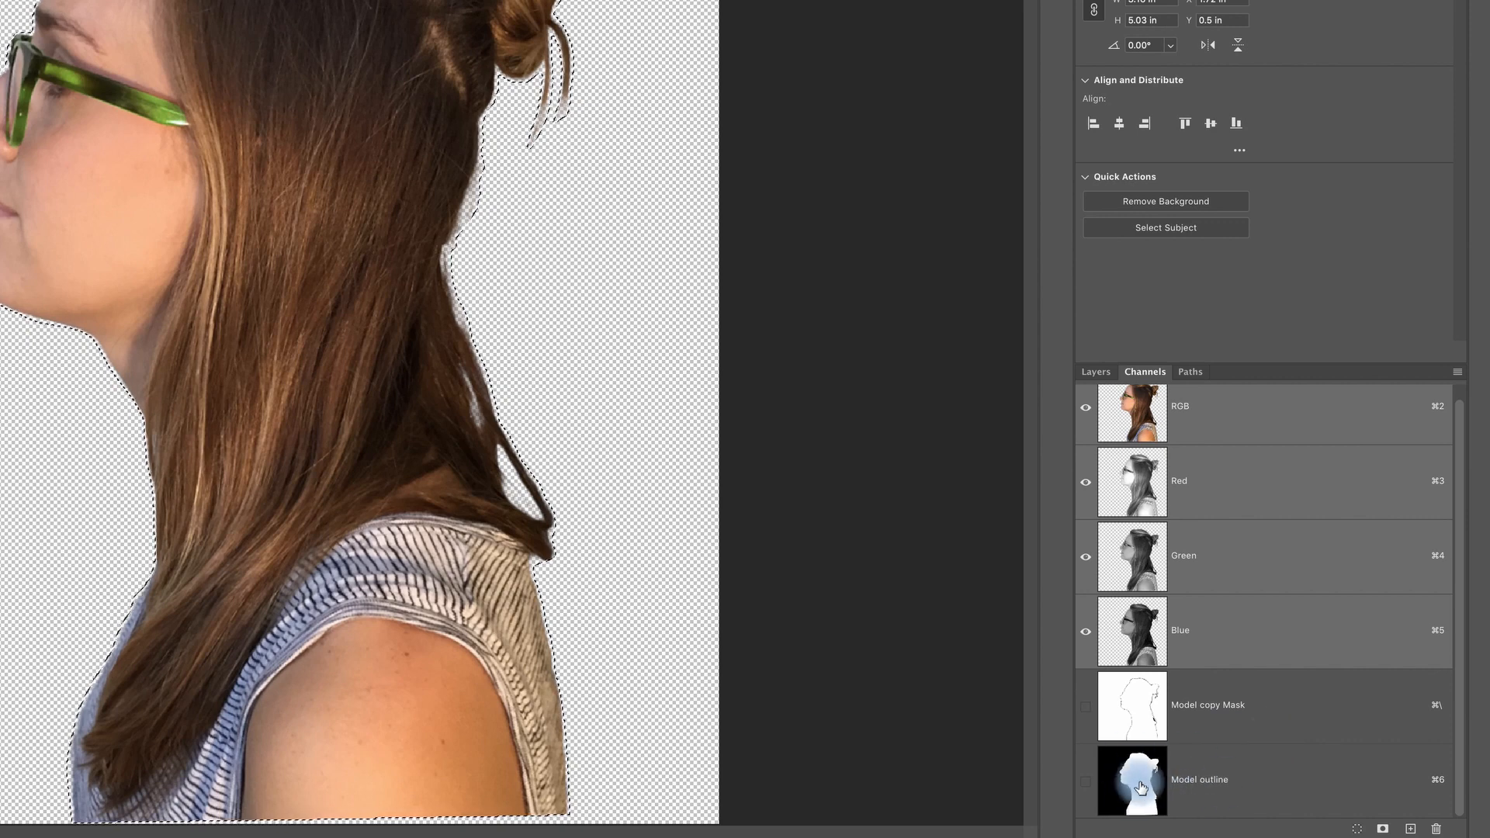
{"action": "left_click", "coordinate": [1095, 373]}
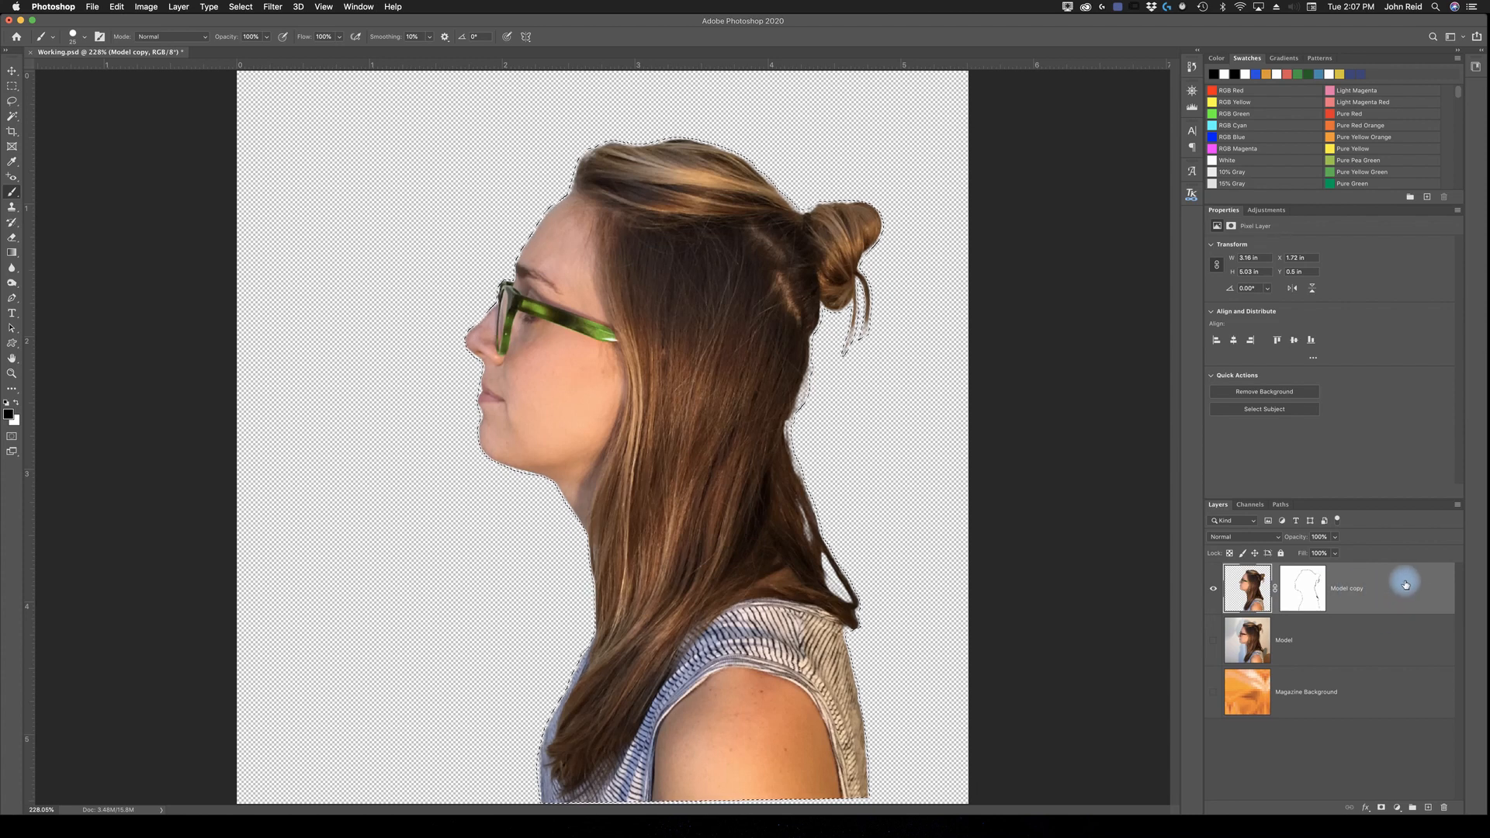
Step: Add a new layer directly beneath the Model copy layer and name it Shadow
{"action": "left_click", "coordinate": [1430, 808]}
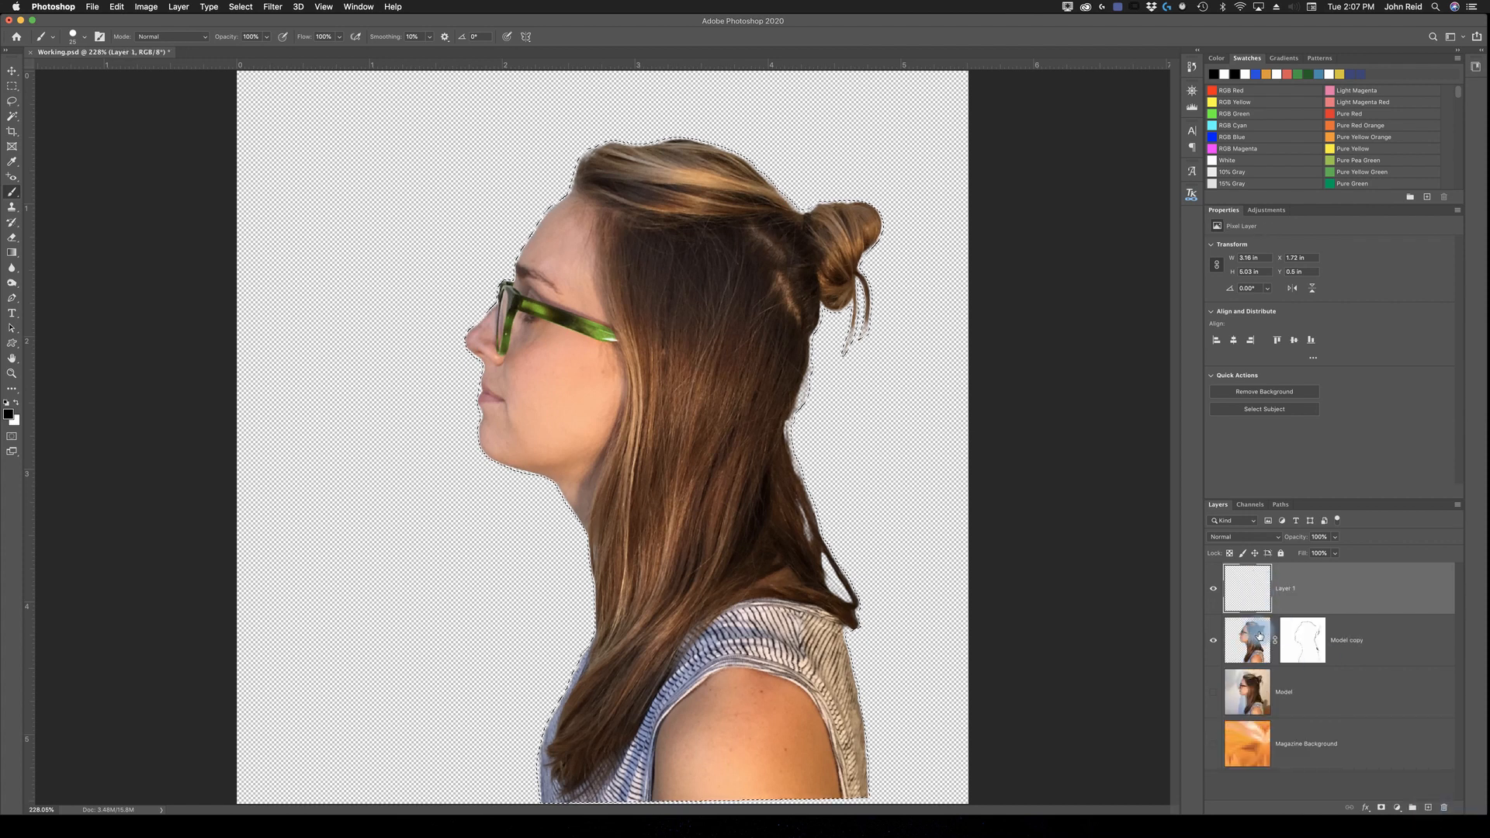
{"action": "left_click", "coordinate": [1304, 594]}
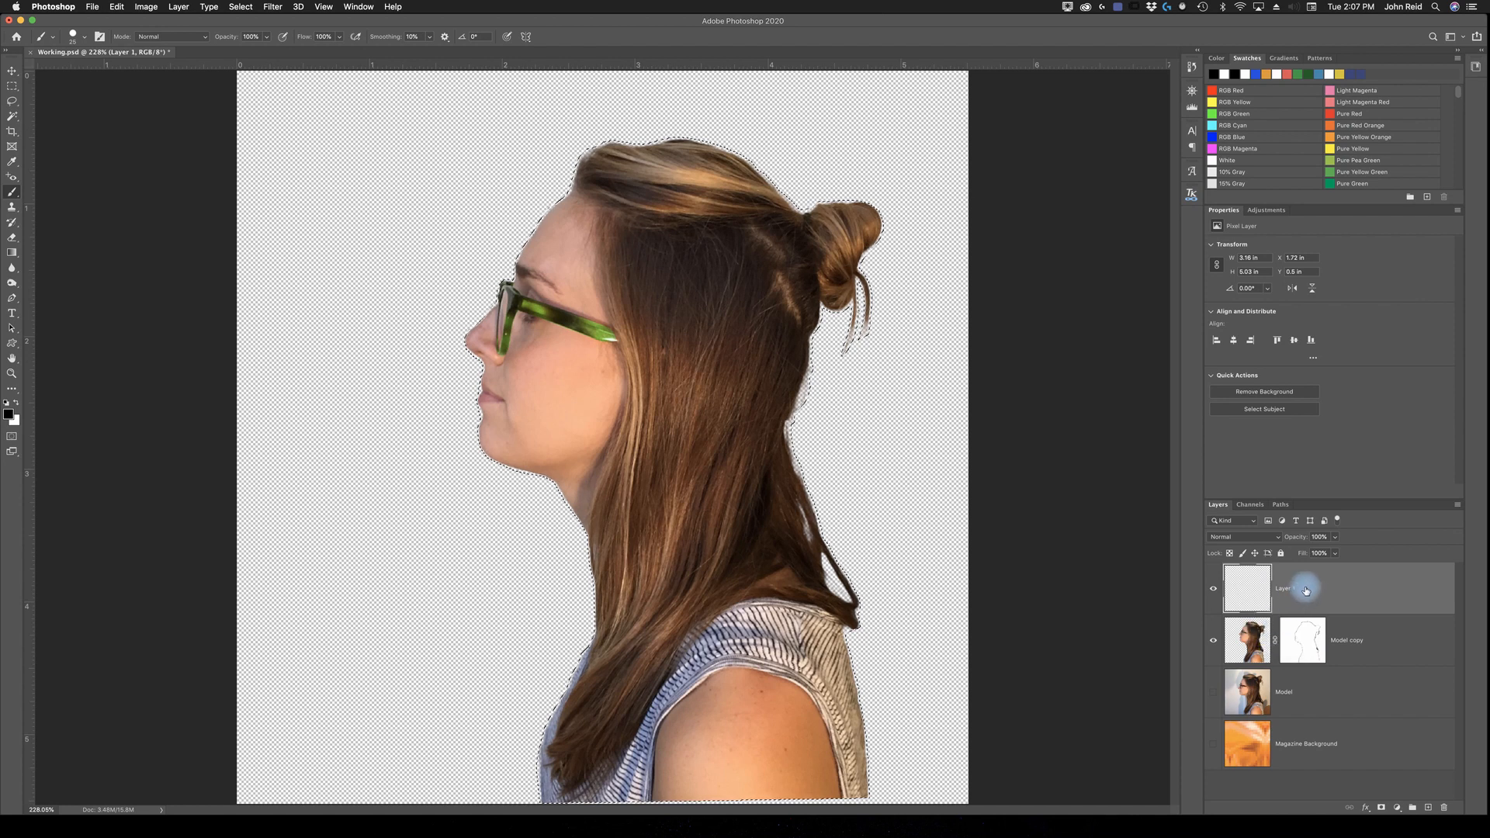
{"action": "left_click_drag", "start_coordinate": [1384, 593], "coordinate": [1387, 665]}
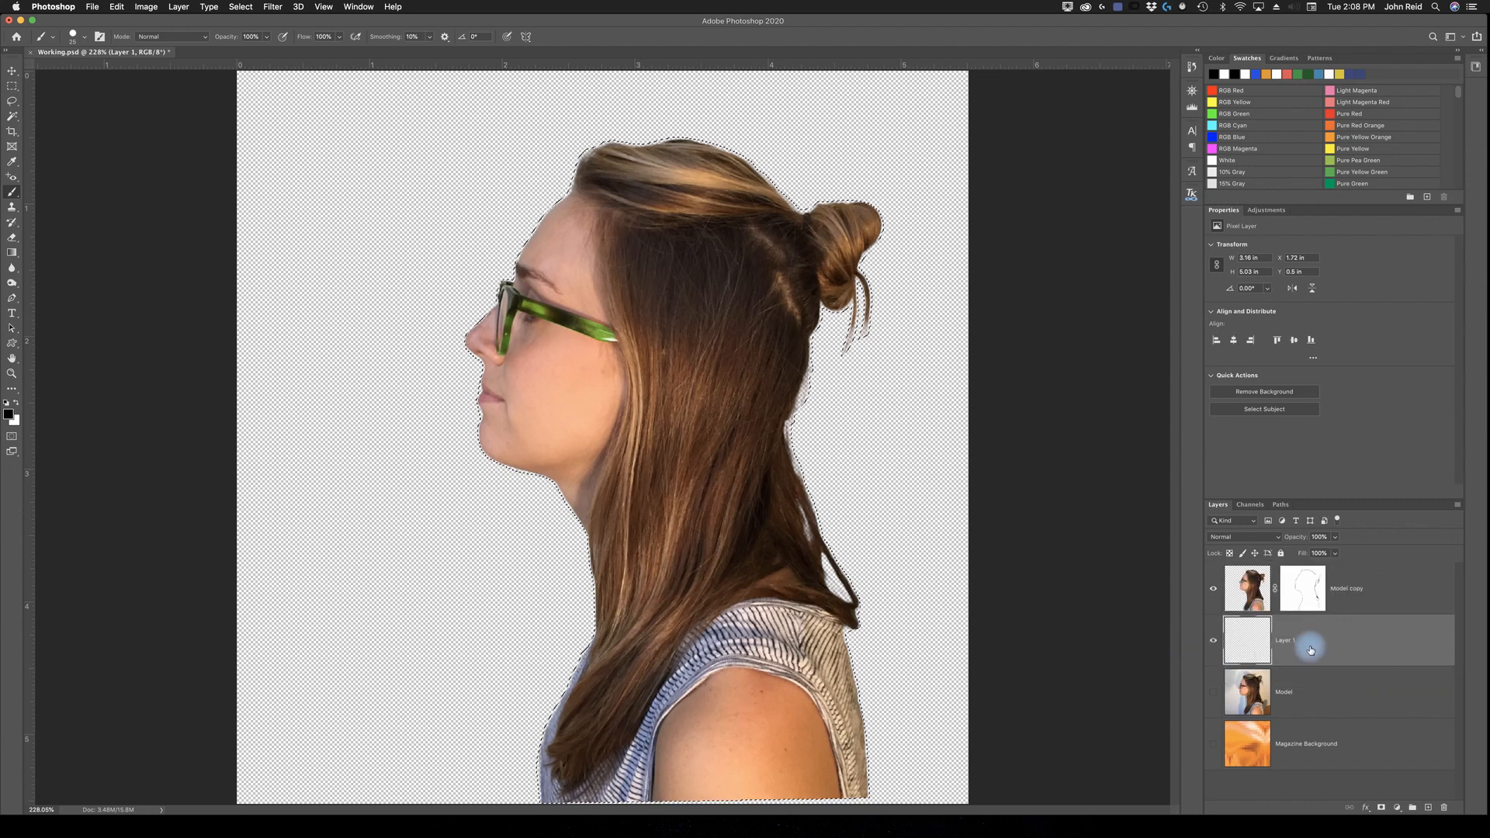
{"action": "left_click", "coordinate": [1351, 647]}
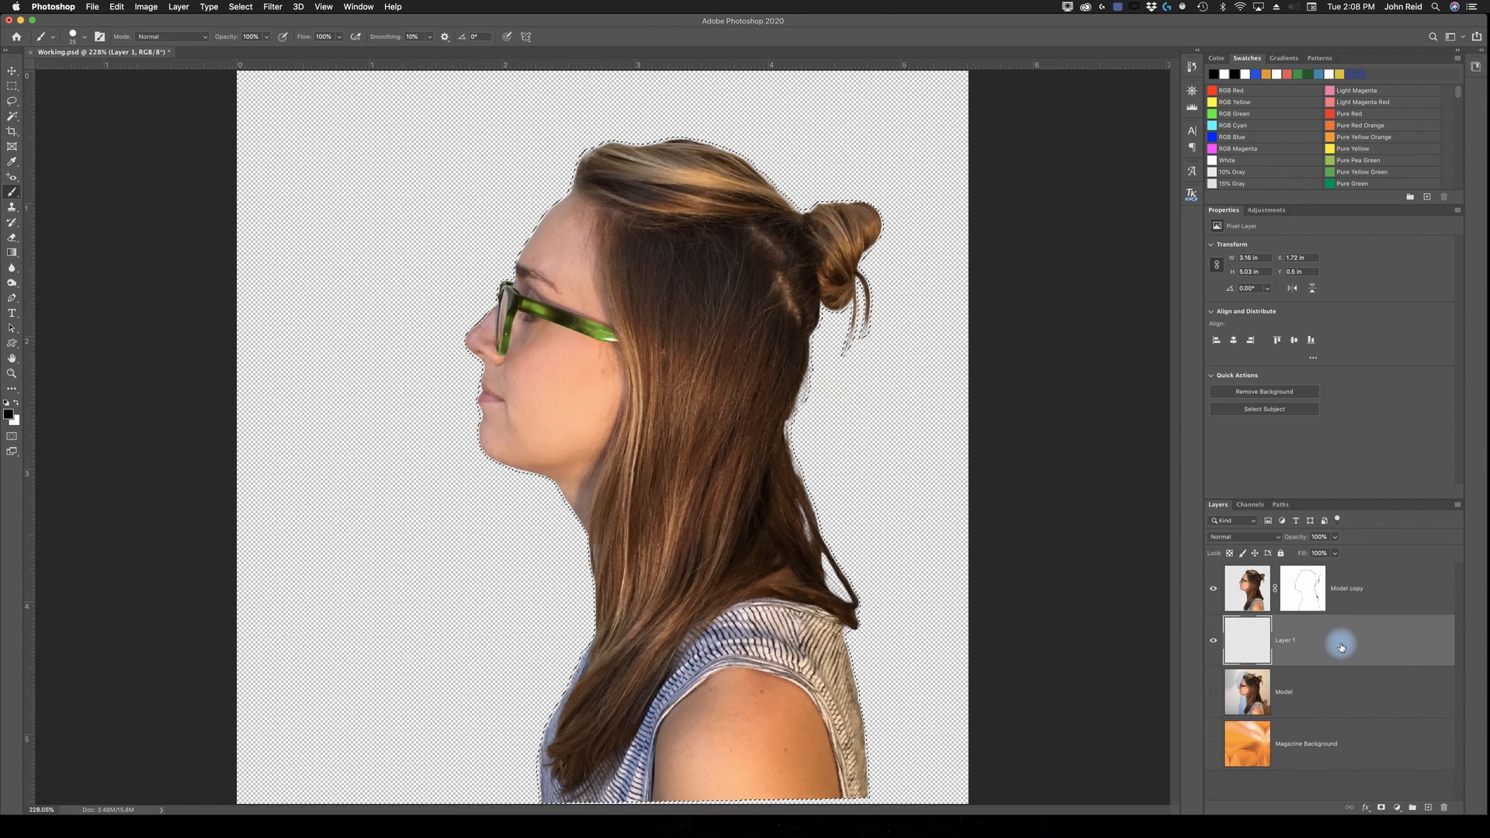
{"action": "left_click", "coordinate": [1296, 603]}
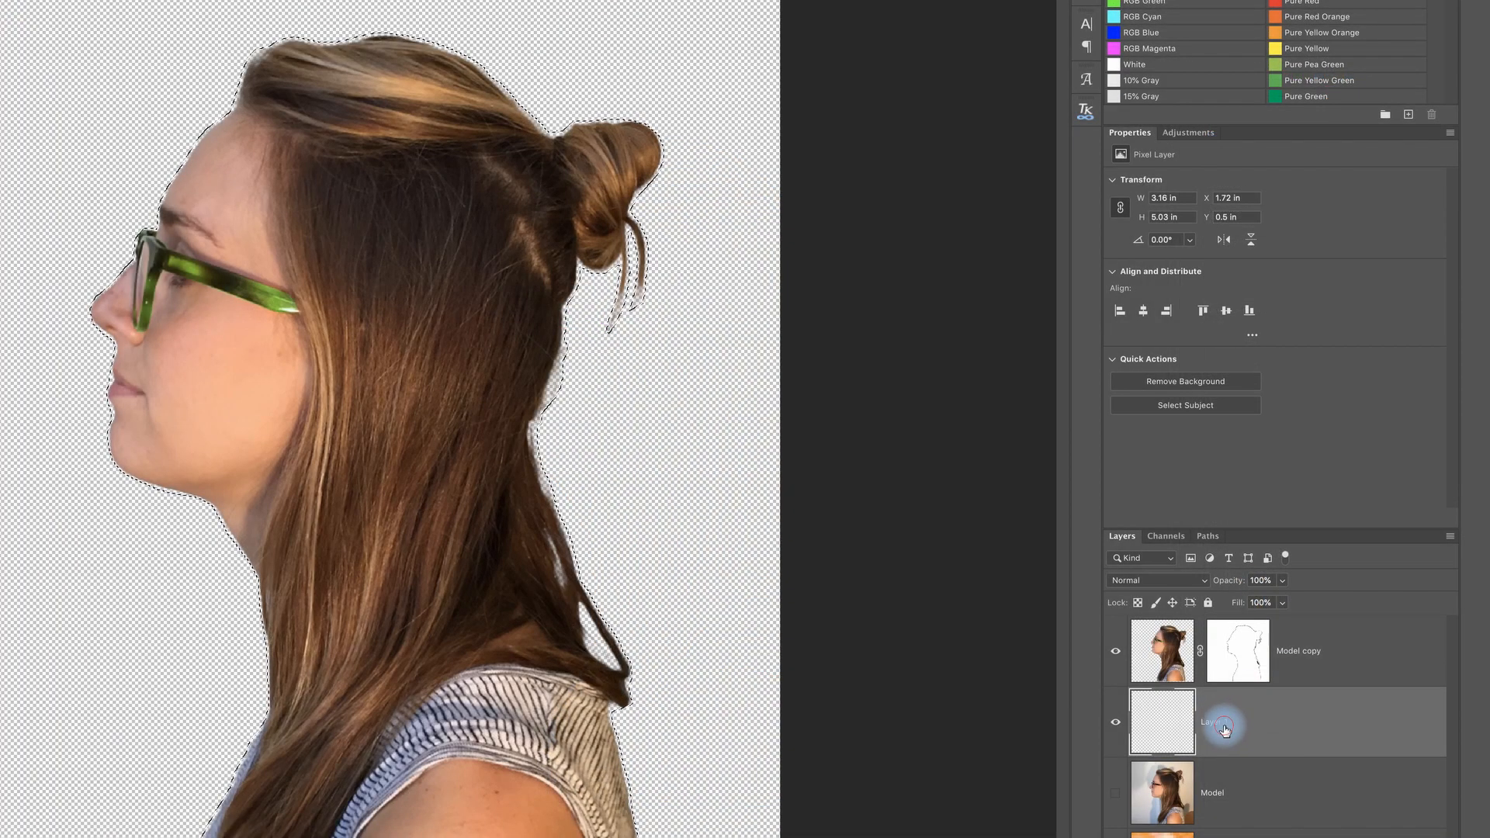
{"action": "double_click", "coordinate": [1255, 723]}
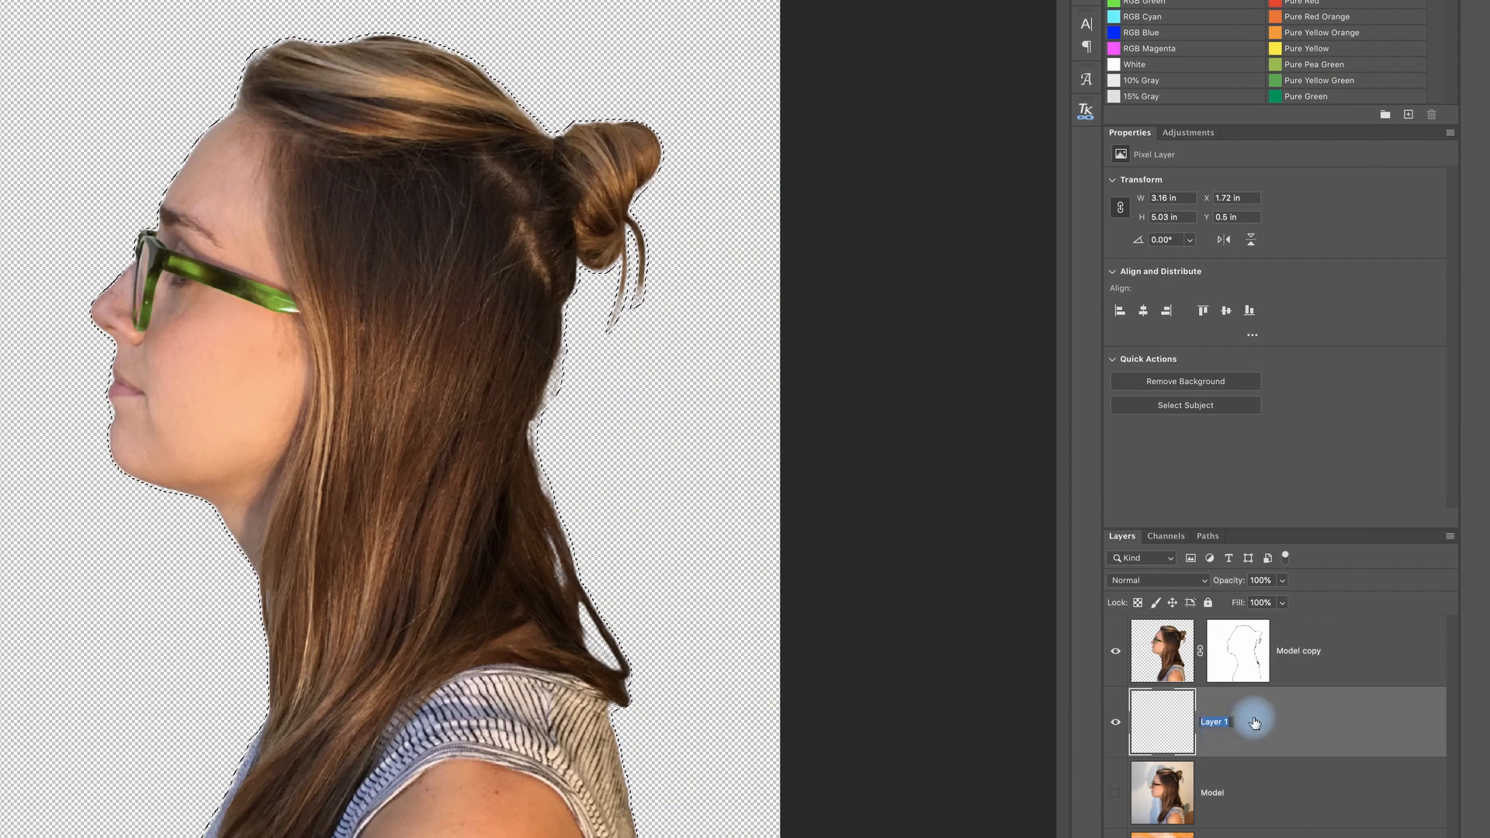
{"action": "type", "text": "Shadow"}
{"action": "left_click", "coordinate": [1306, 731]}
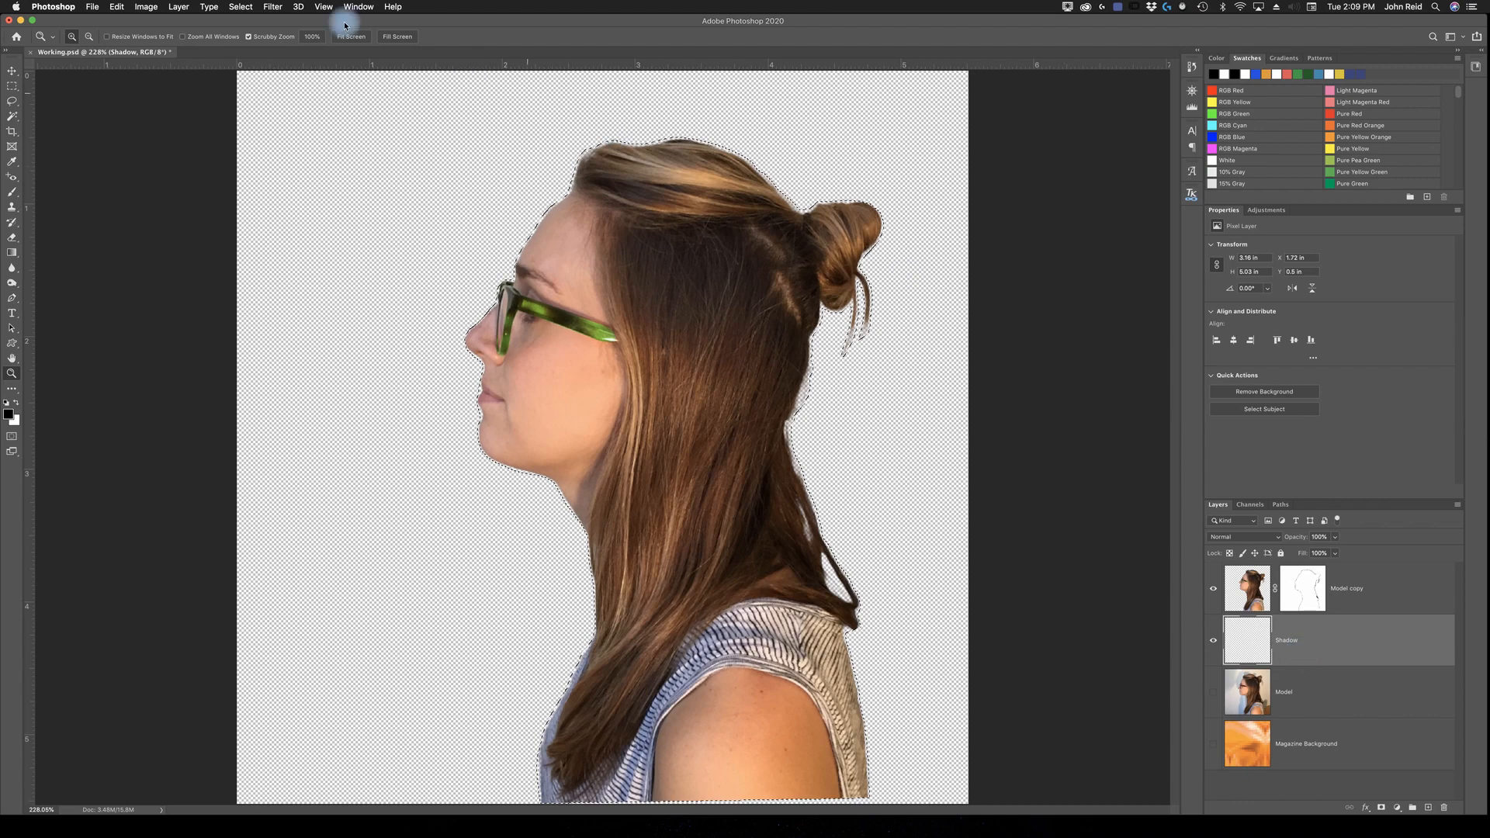
Step: Expand the model selection in Select and Mask with Shift Edge at about +36%, outputting to a selection
{"action": "left_click", "coordinate": [242, 7]}
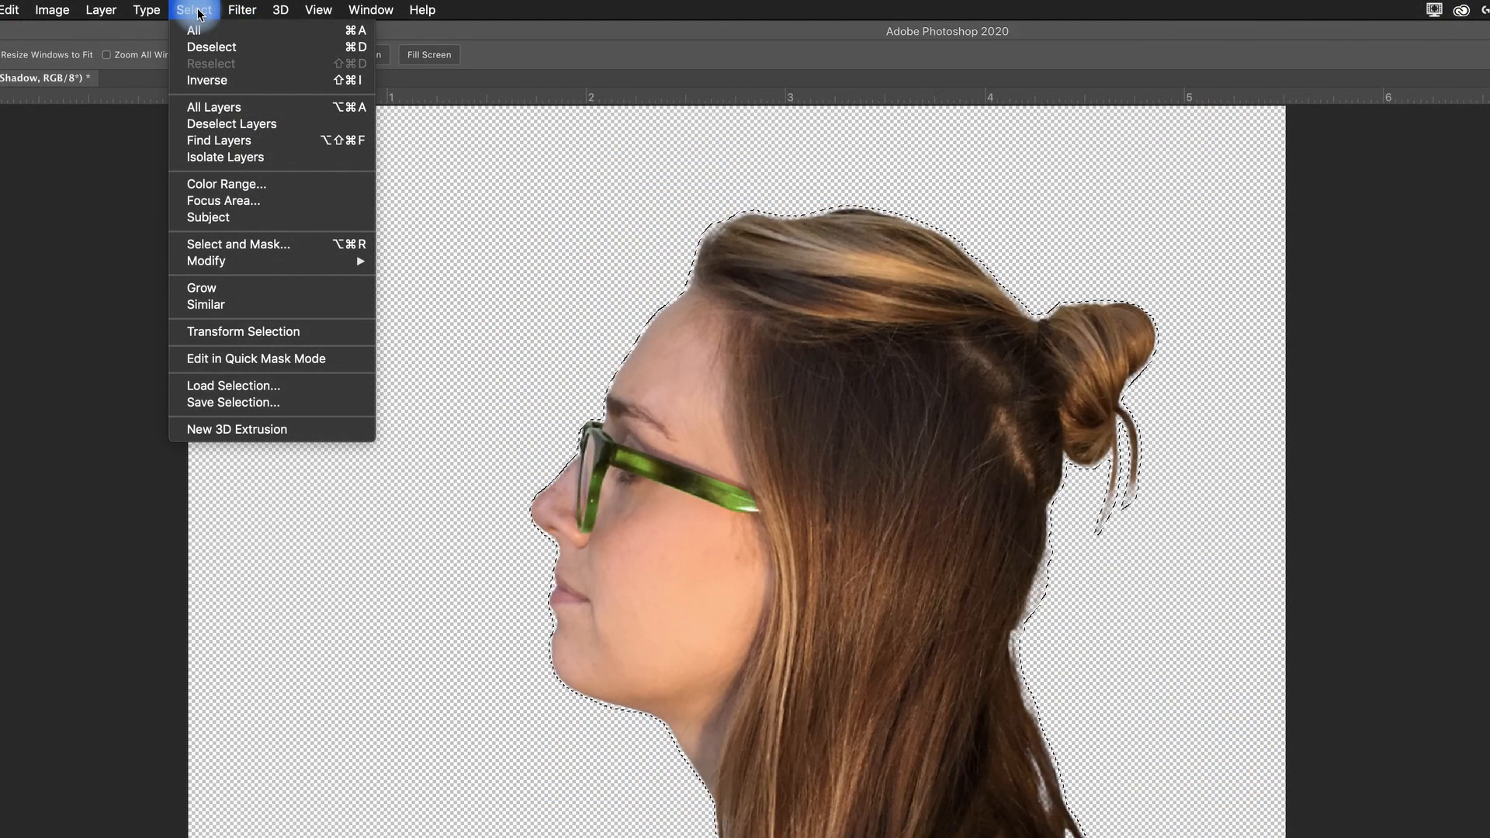
{"action": "left_click", "coordinate": [219, 245]}
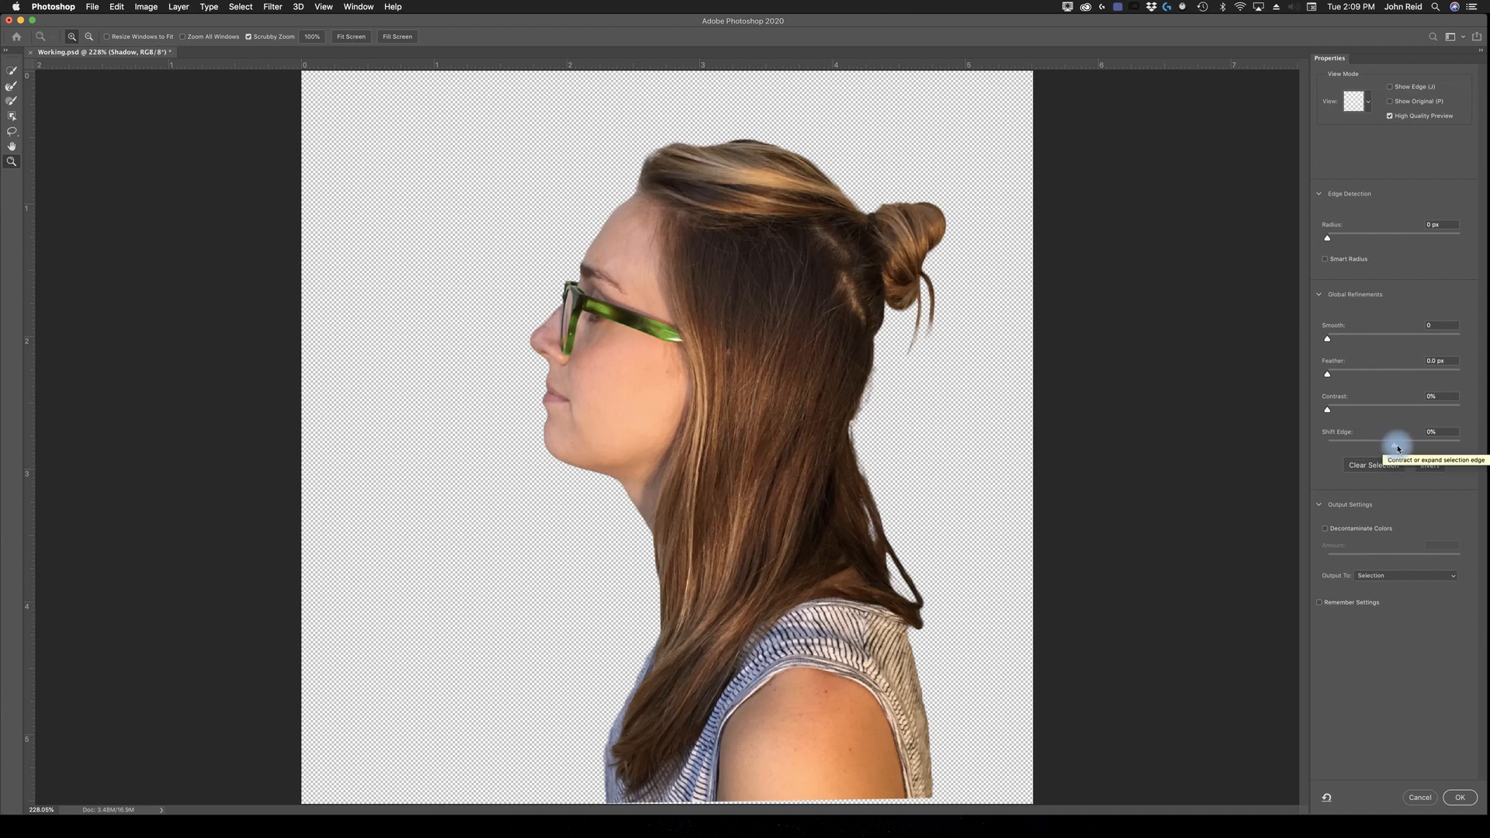
{"action": "left_click_drag", "start_coordinate": [1396, 447], "coordinate": [1409, 447]}
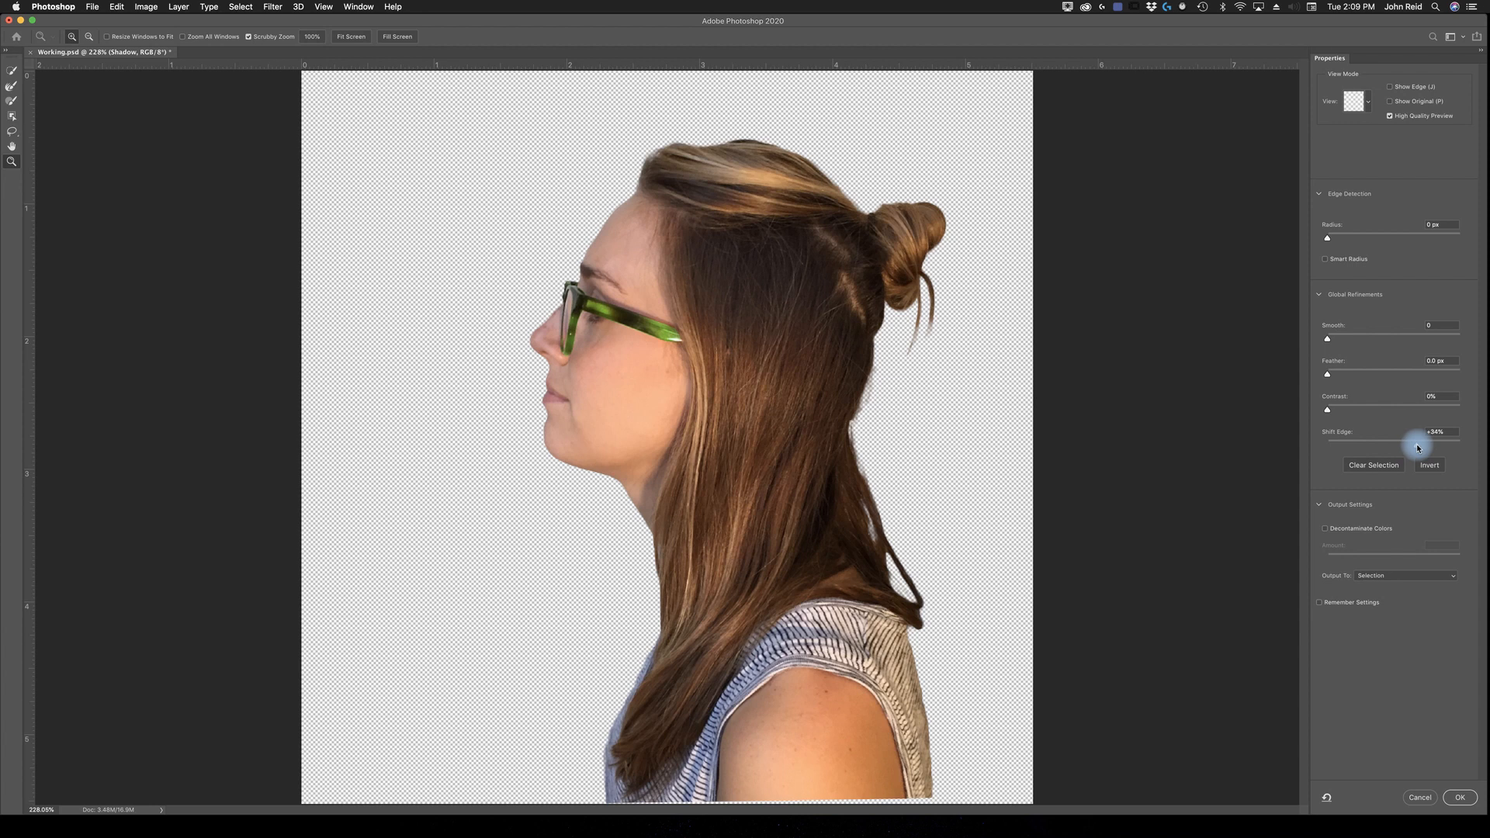
{"action": "left_click_drag", "start_coordinate": [1420, 447], "coordinate": [1419, 447]}
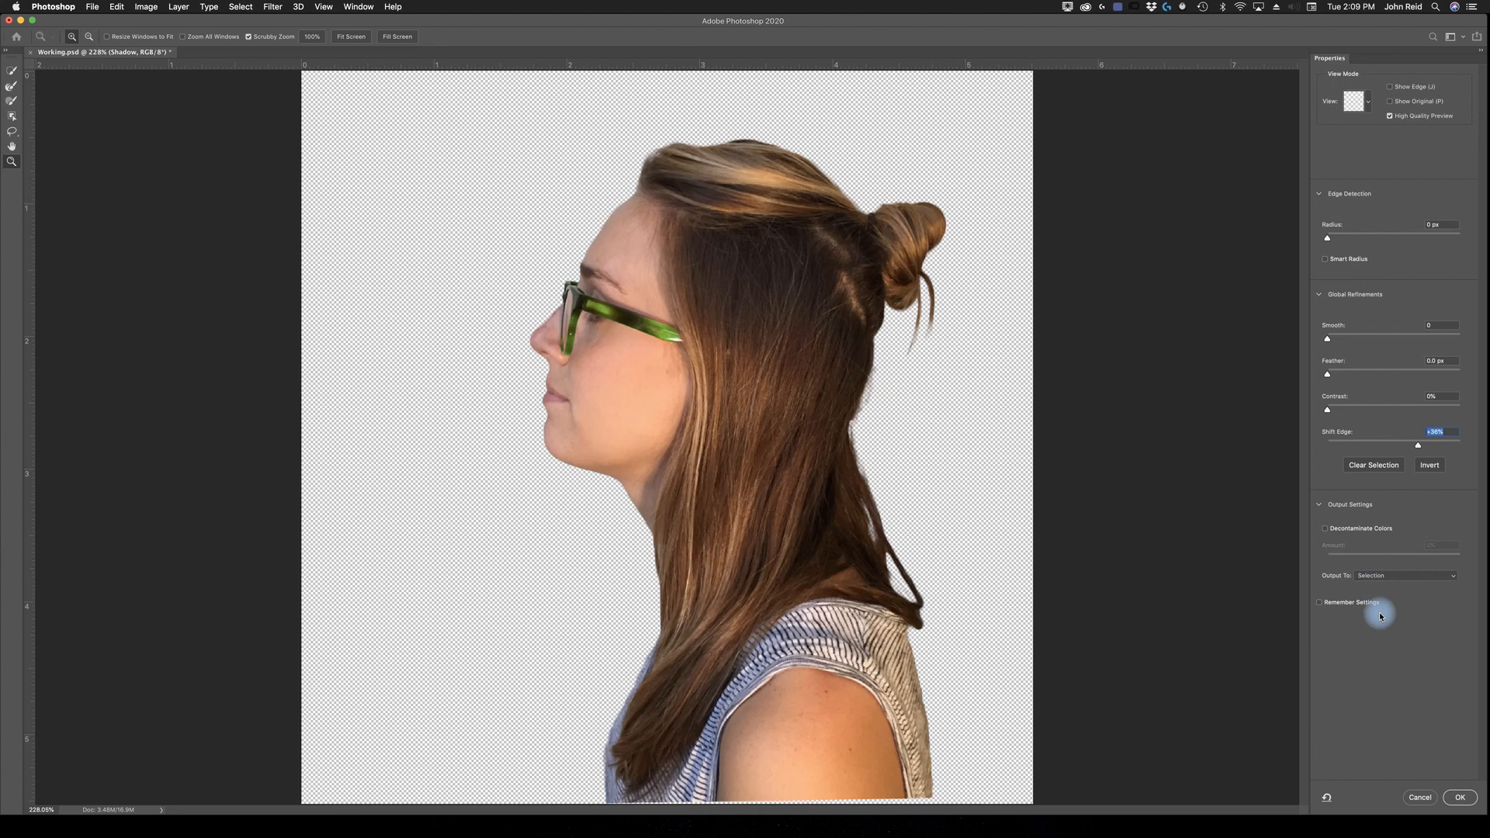
{"action": "left_click", "coordinate": [1459, 800]}
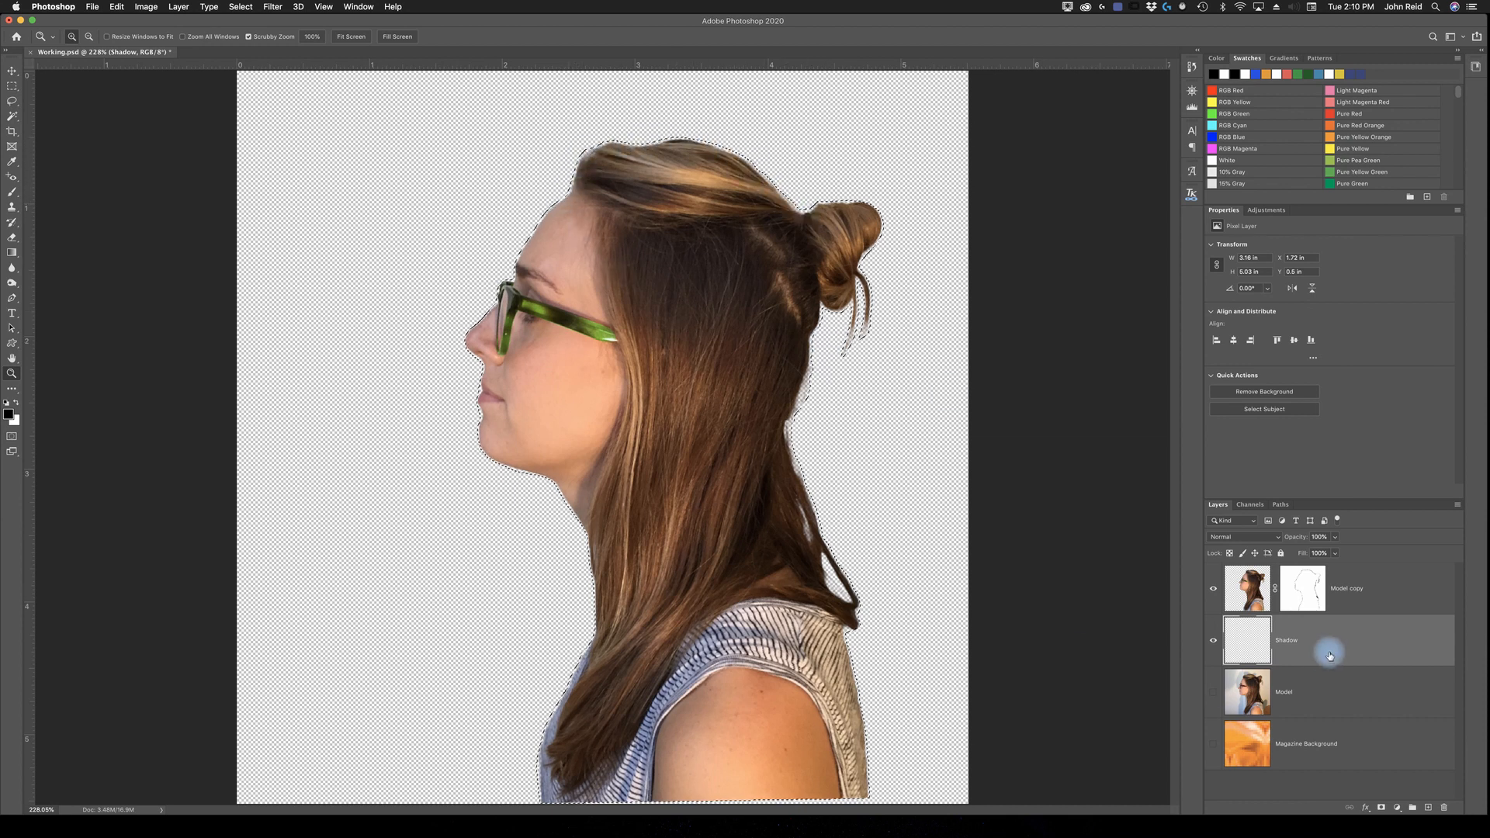
Step: Fill the expanded model selection on the Shadow layer with black, using Normal mode at 100% opacity
{"action": "left_click", "coordinate": [117, 7]}
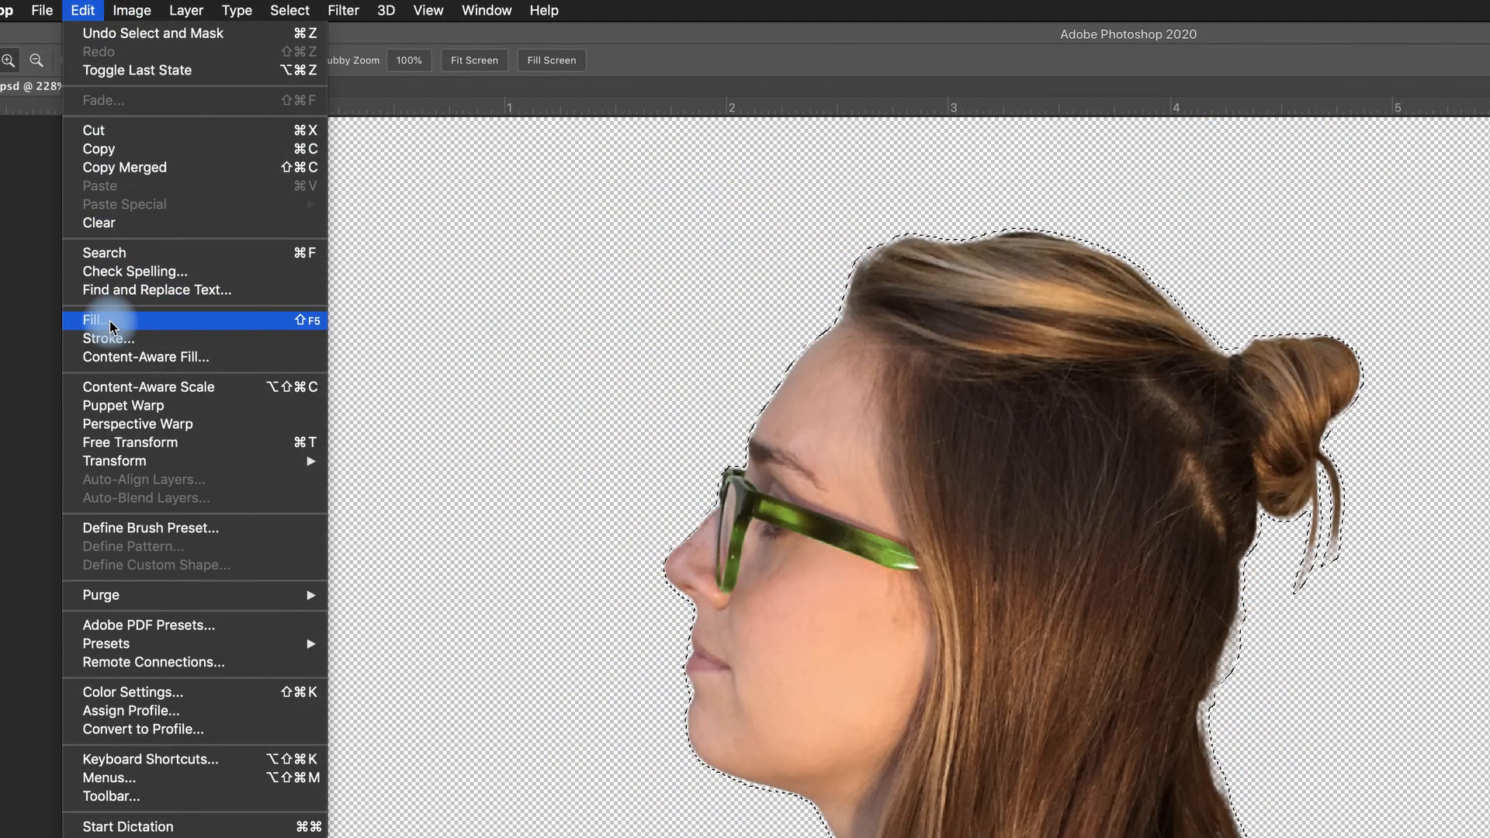
{"action": "left_click", "coordinate": [110, 326]}
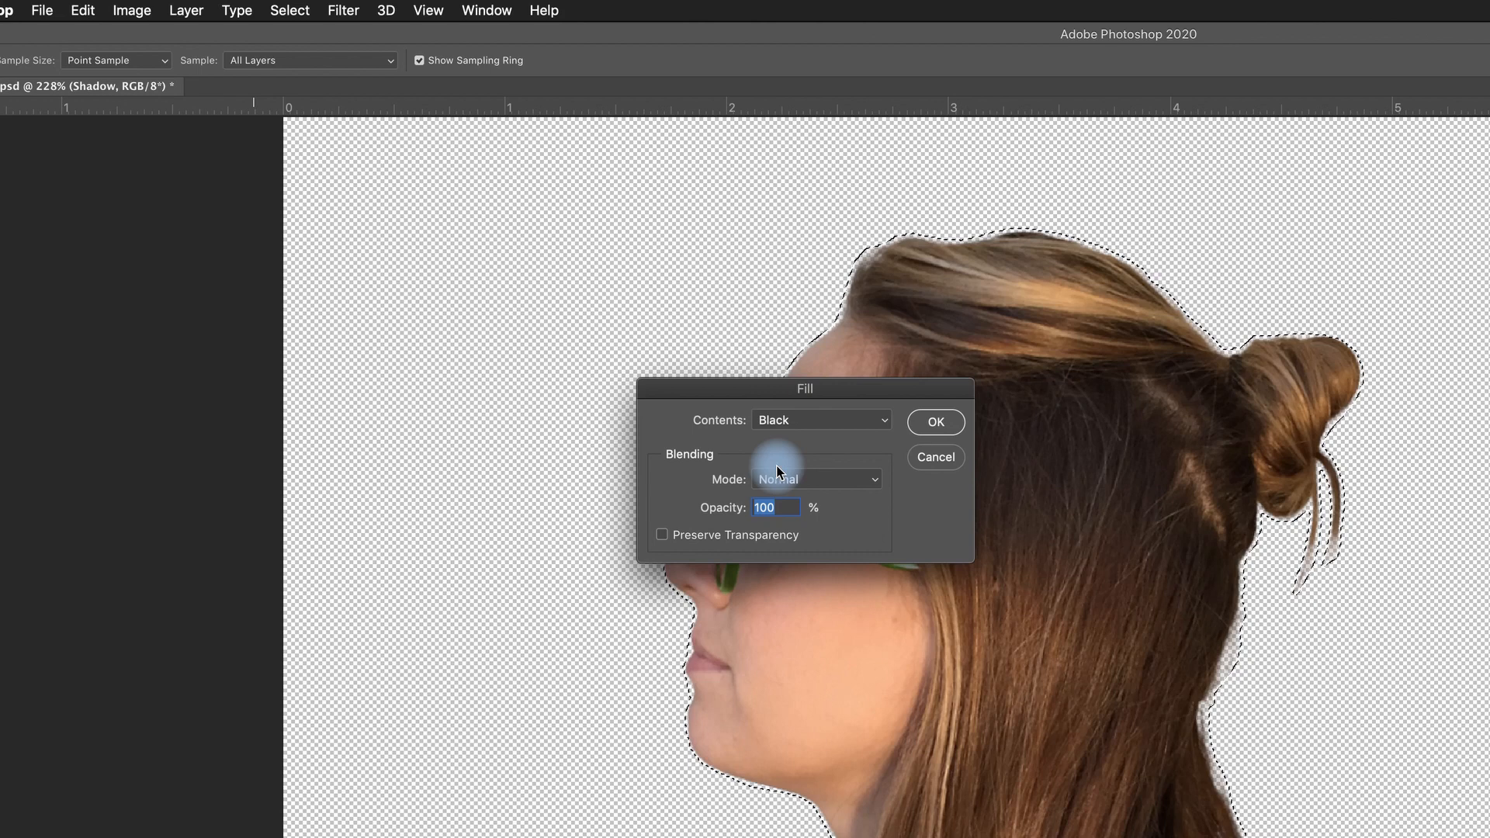
{"action": "left_click", "coordinate": [883, 420]}
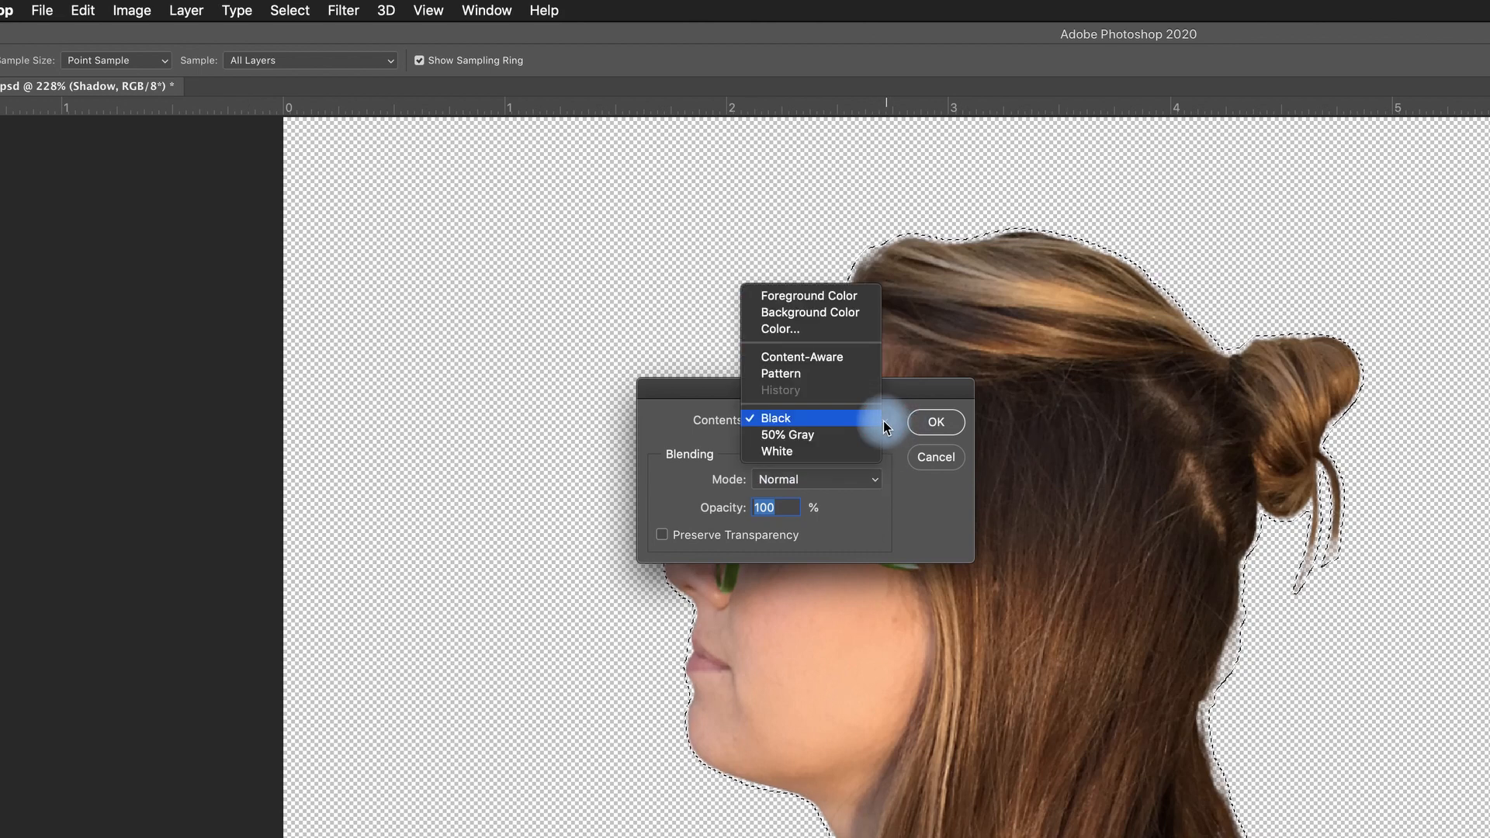
{"action": "left_click", "coordinate": [787, 315]}
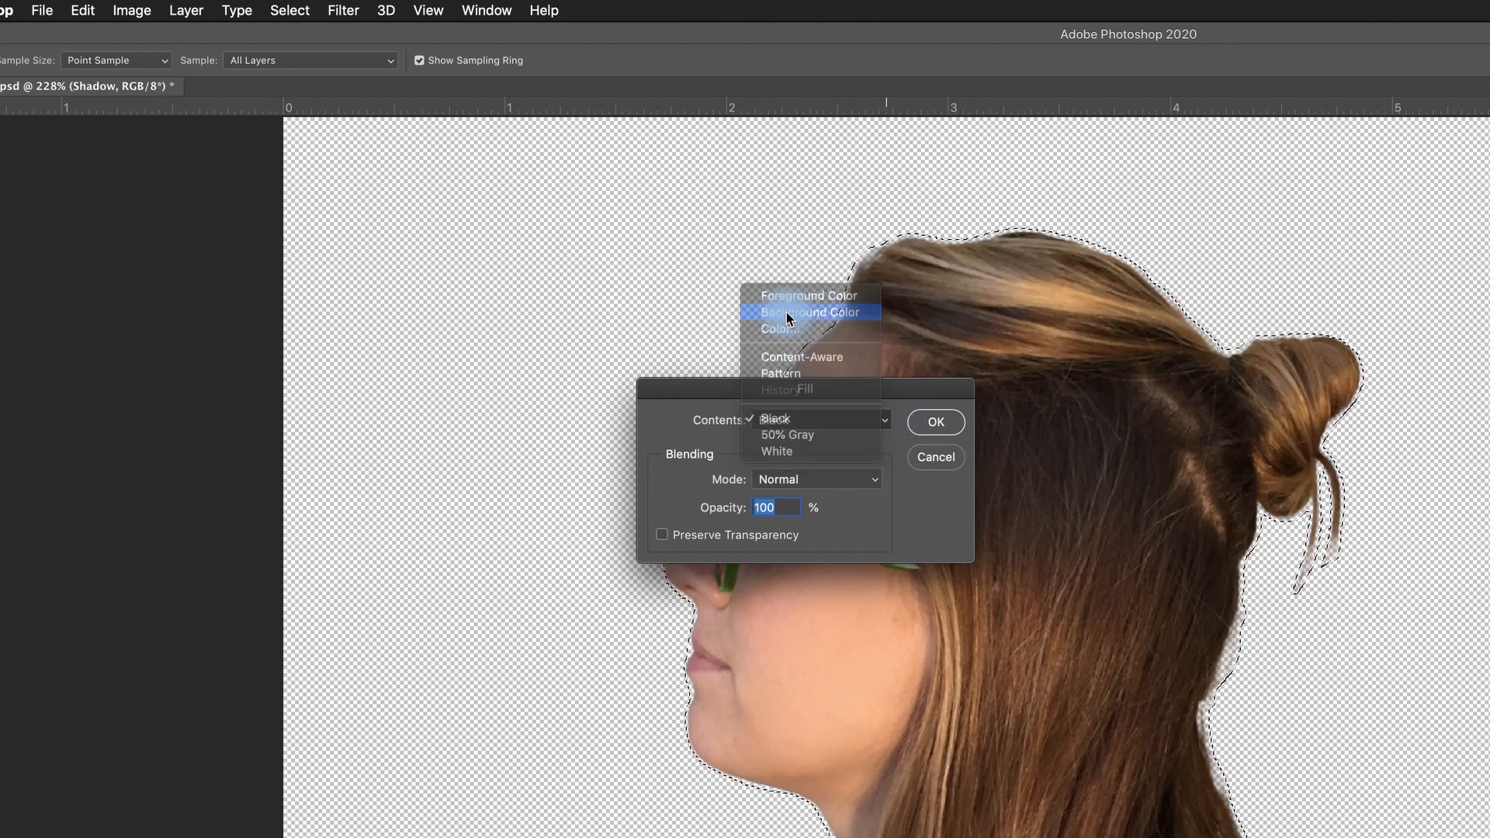
{"action": "left_click", "coordinate": [885, 421]}
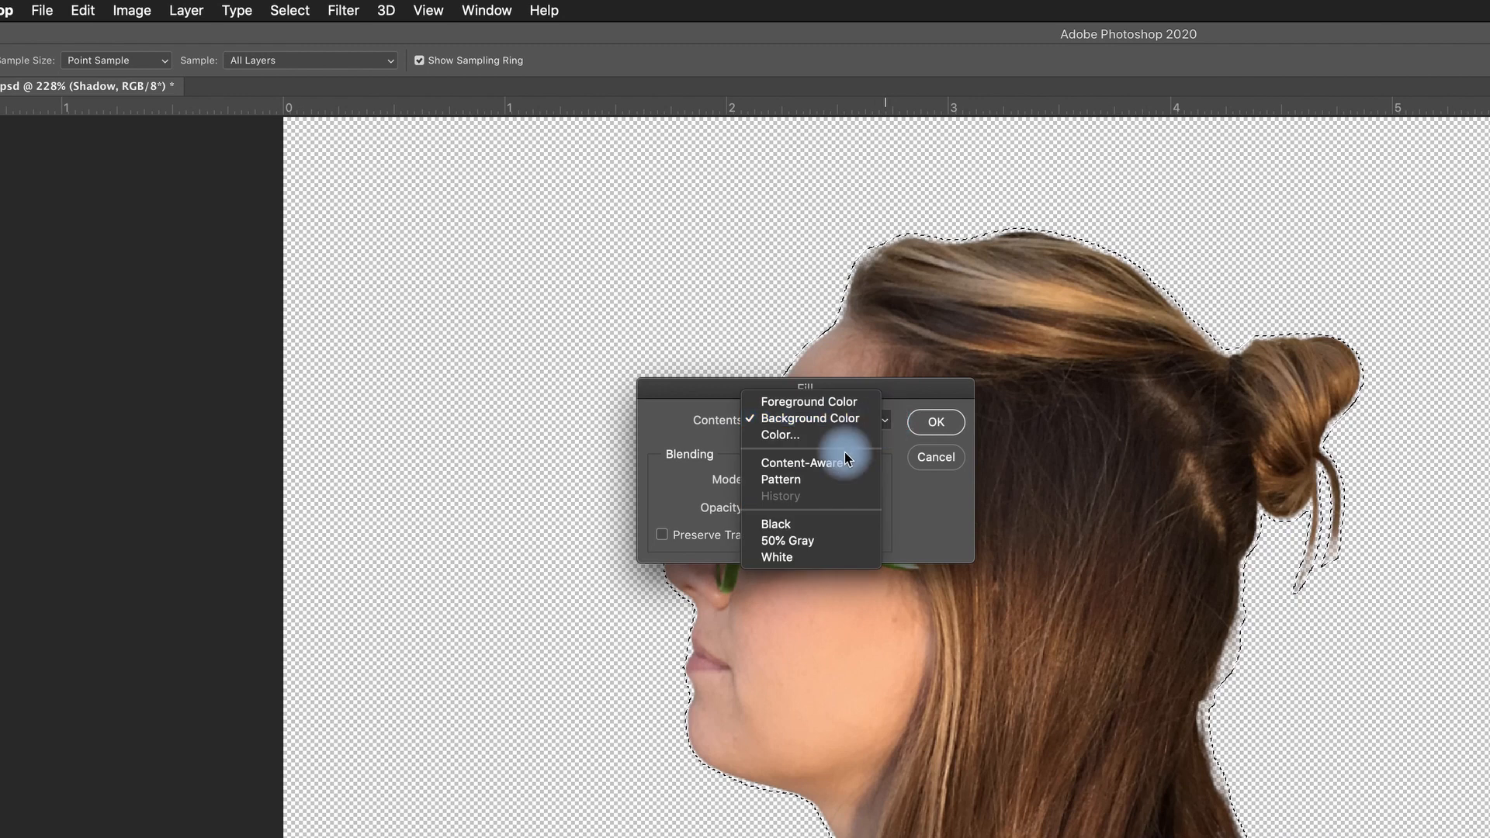
{"action": "left_click", "coordinate": [790, 526]}
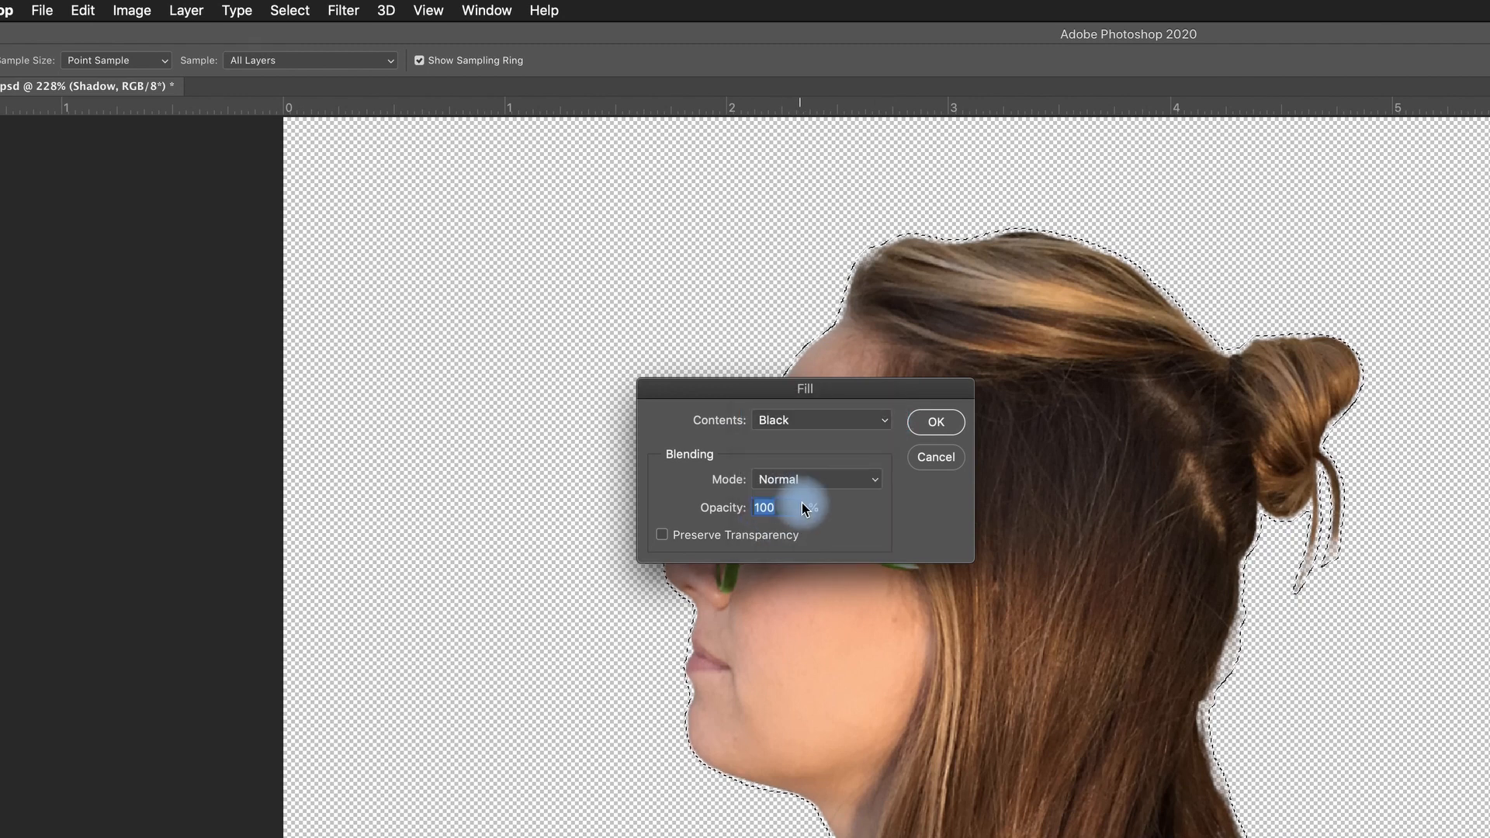
{"action": "left_click", "coordinate": [932, 423]}
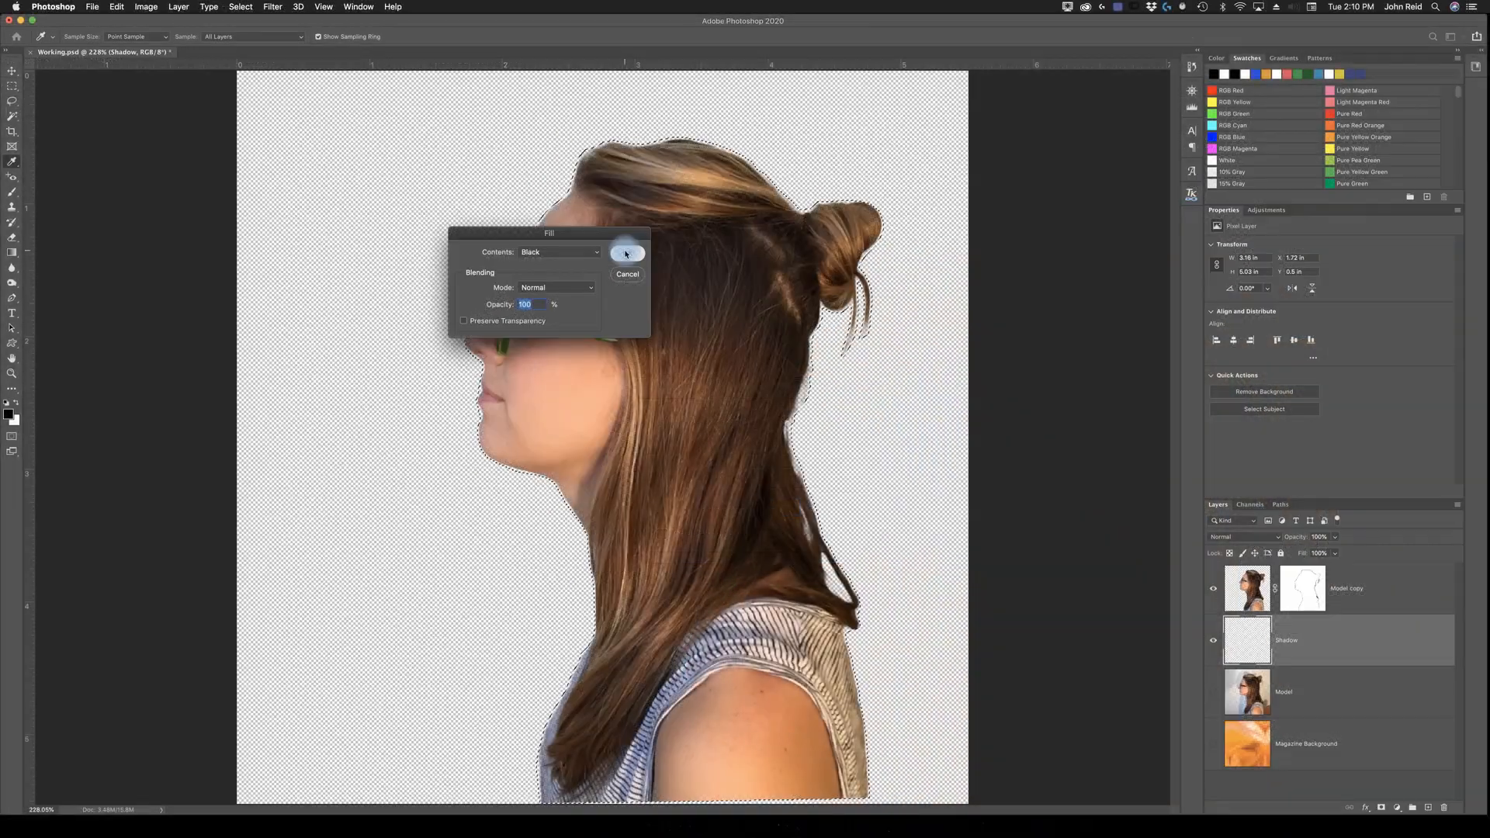
{"action": "key", "text": "z"}
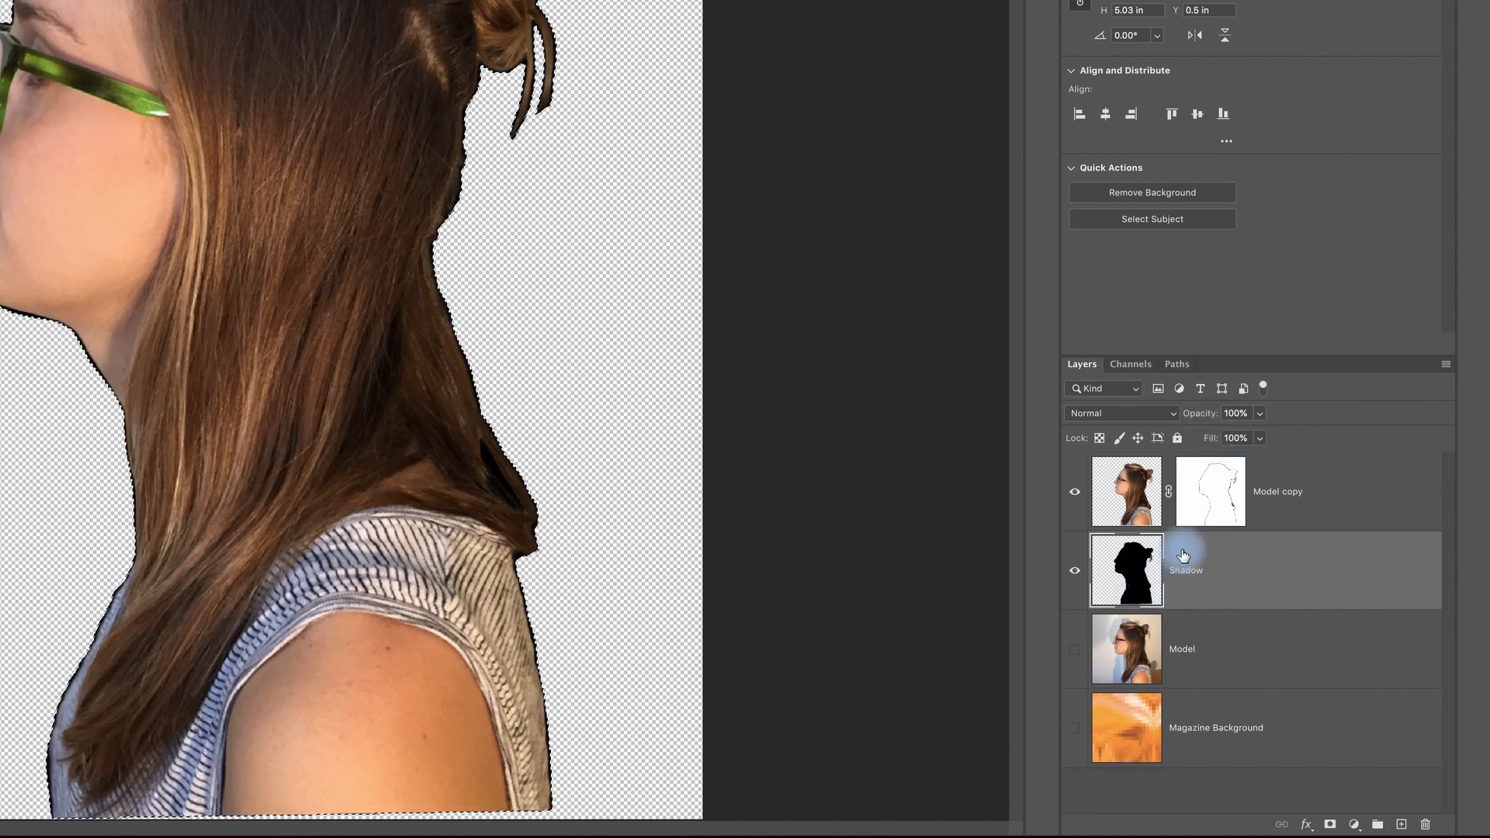
Step: Lower the Shadow layer's opacity to 30% and deselect the model outline
{"action": "left_click_drag", "start_coordinate": [1218, 411], "coordinate": [1155, 416]}
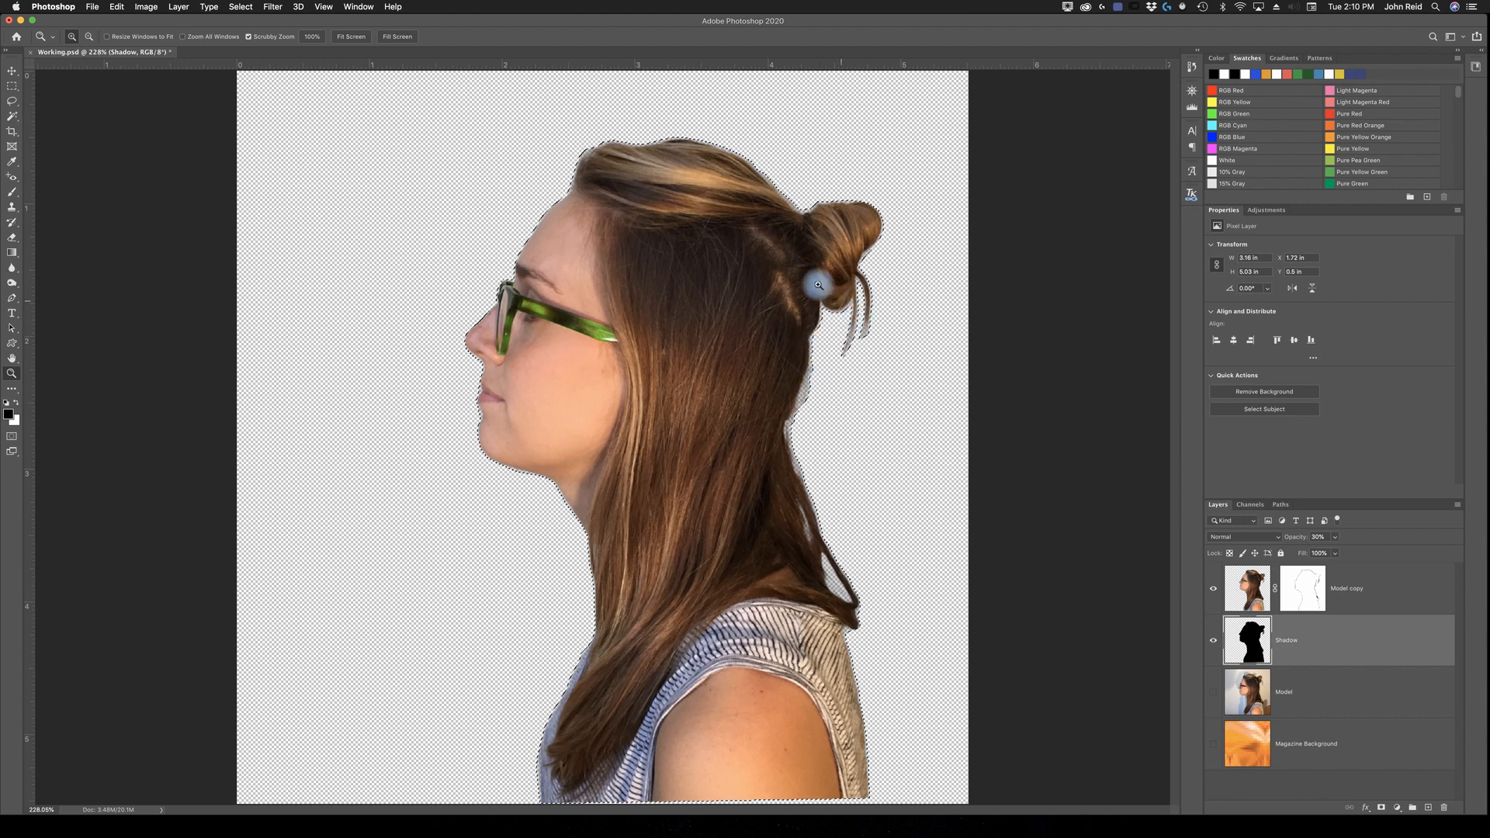
{"action": "left_click", "coordinate": [242, 6]}
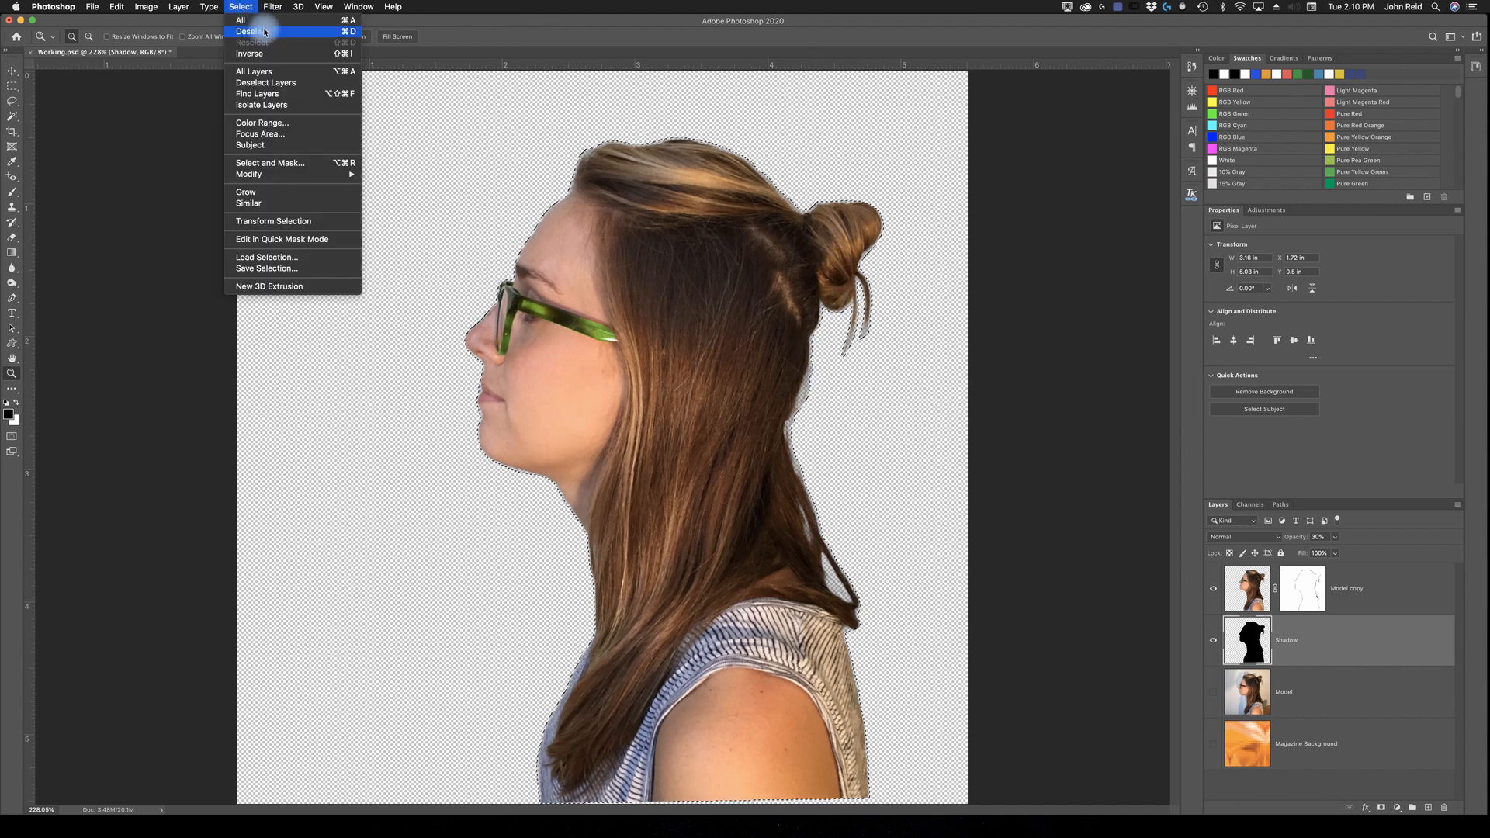
{"action": "left_click", "coordinate": [265, 32]}
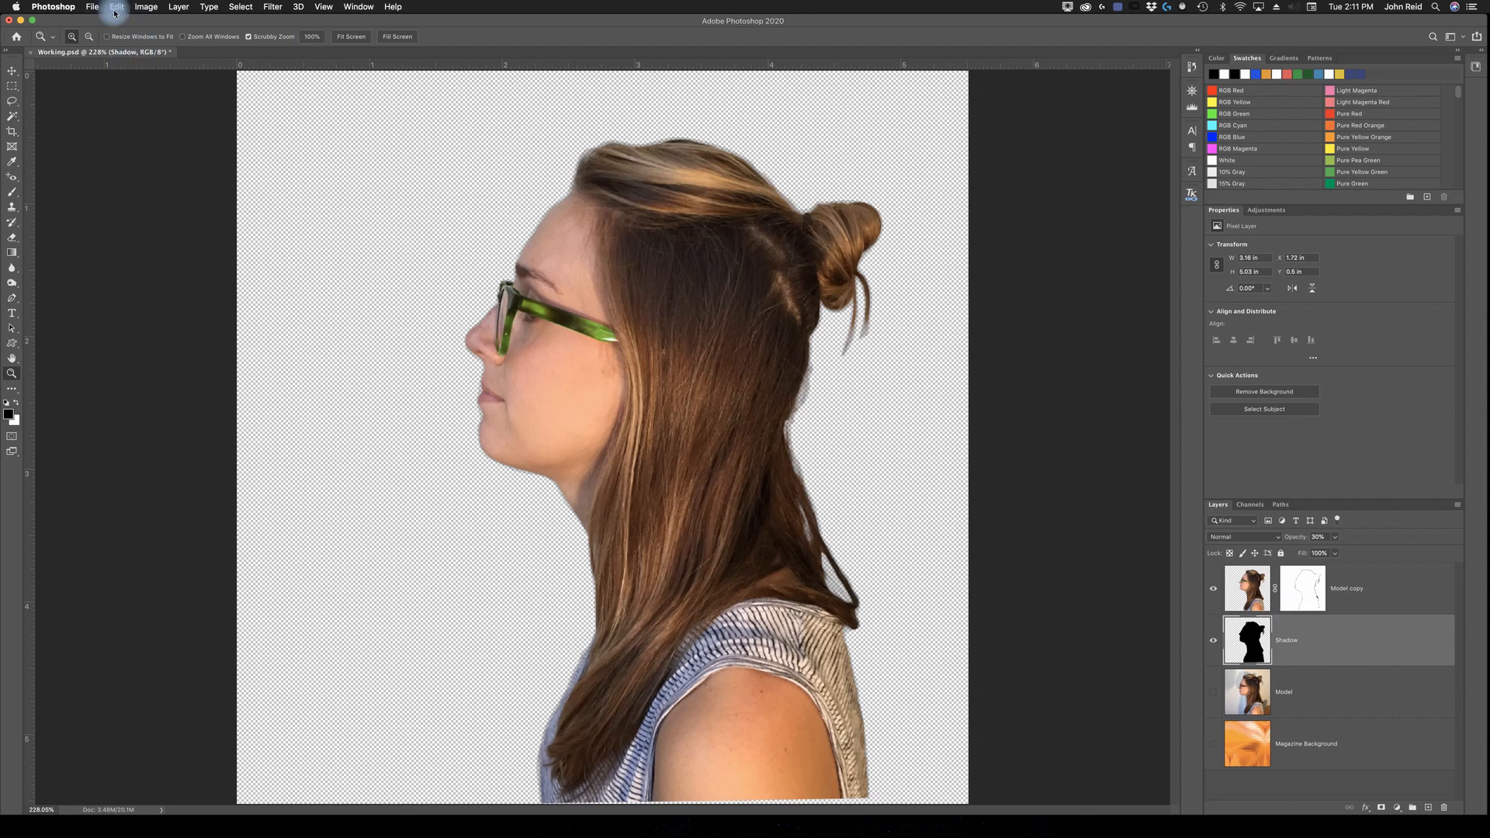
Step: Rotate the Shadow layer's silhouette about 15° counterclockwise around its centre with the Rotate transform
{"action": "left_click", "coordinate": [116, 8]}
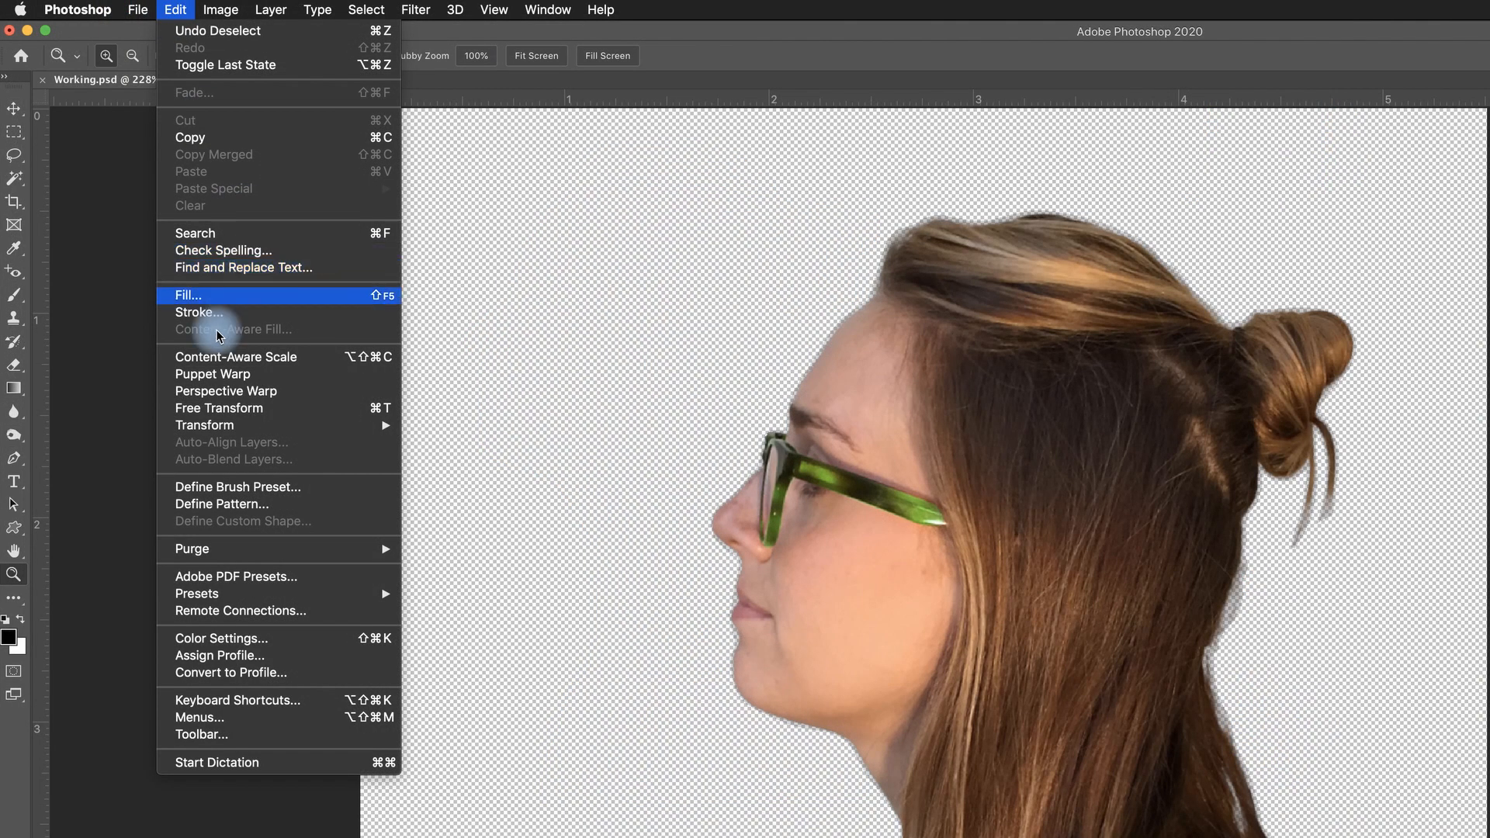
{"action": "mouse_move", "coordinate": [238, 437]}
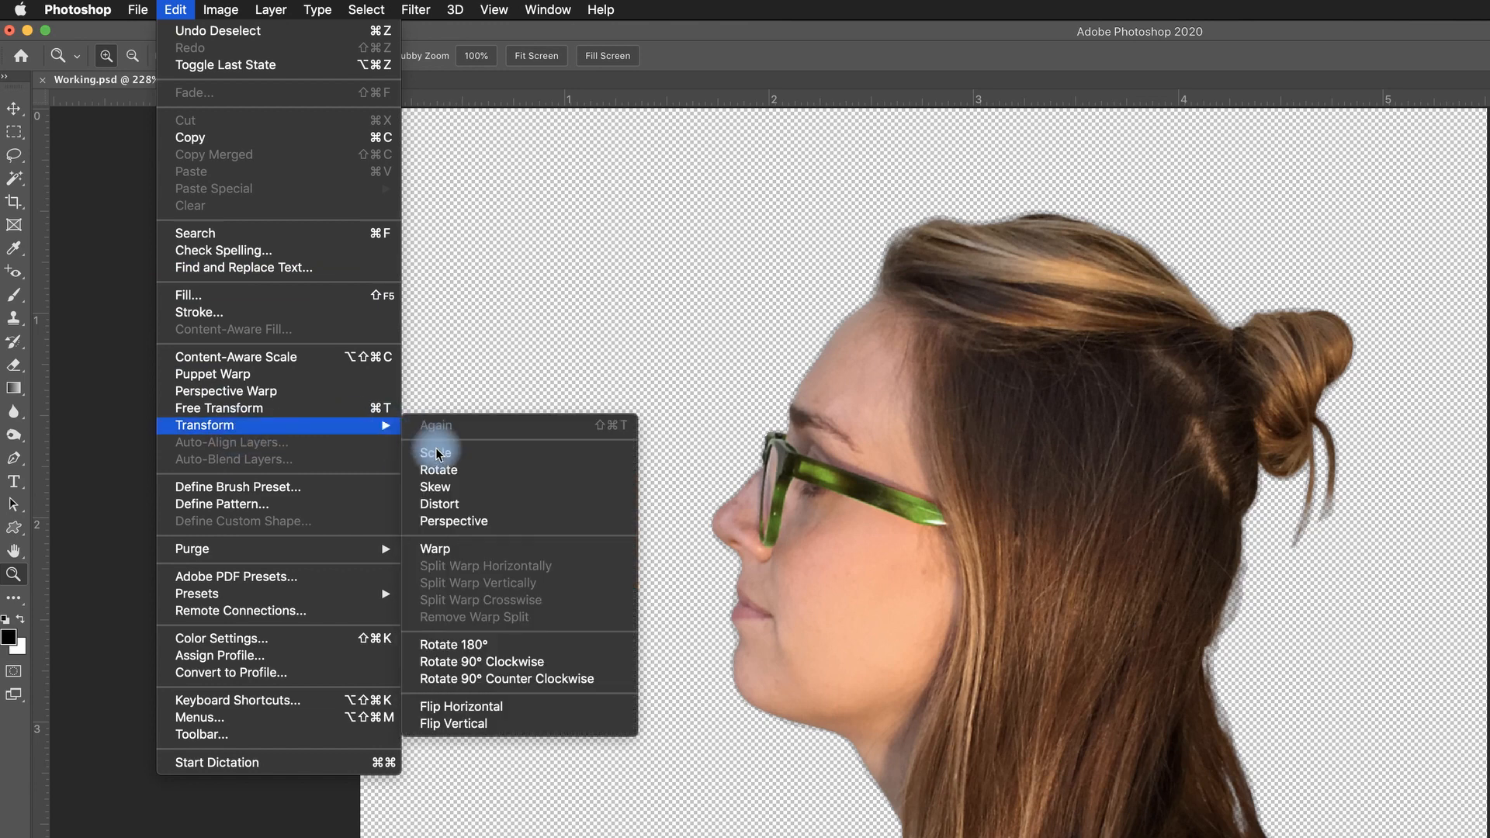
{"action": "left_click", "coordinate": [438, 472]}
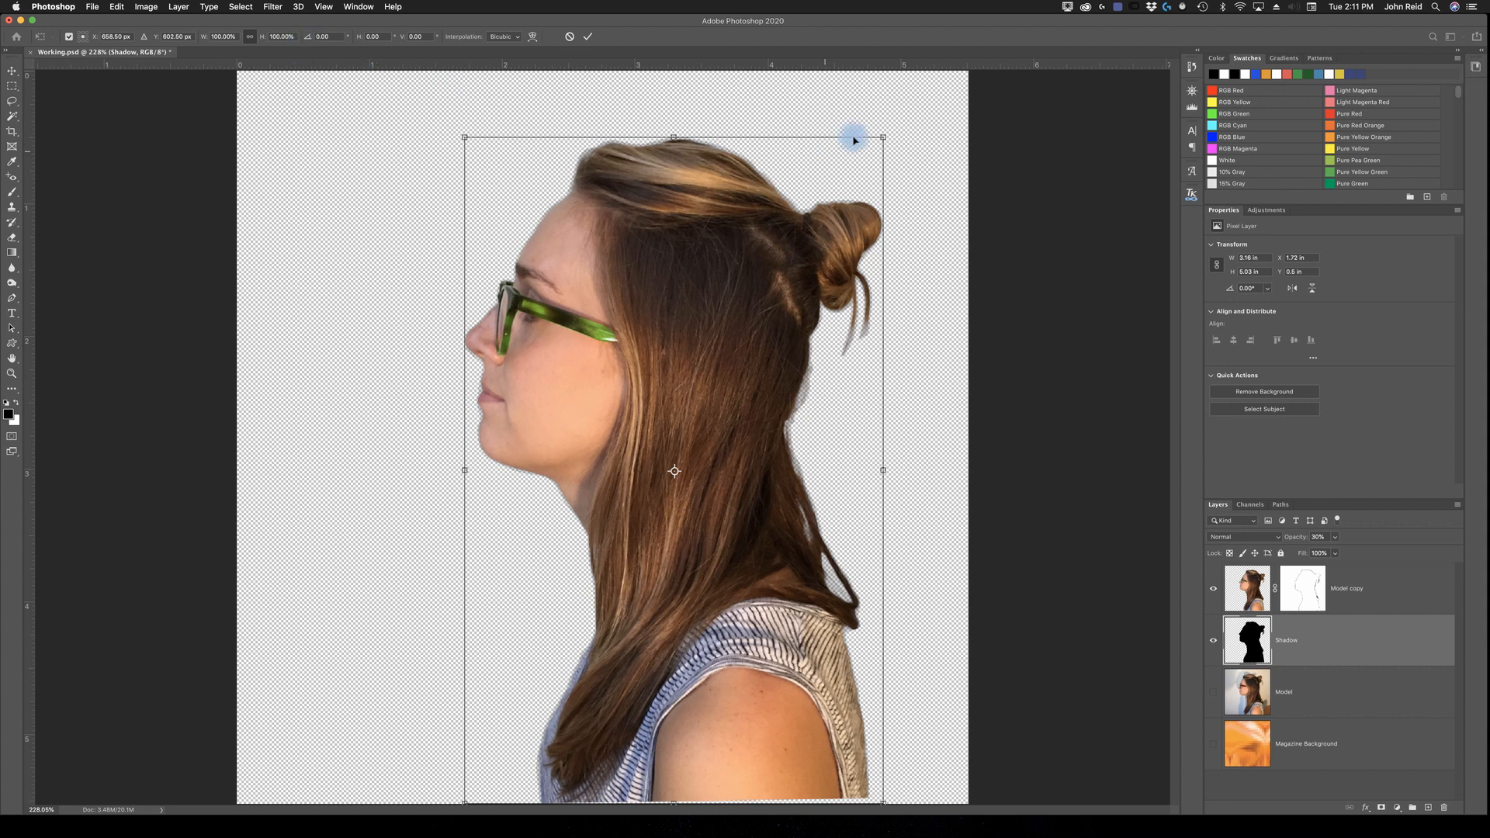
{"action": "left_click_drag", "start_coordinate": [892, 129], "coordinate": [891, 126]}
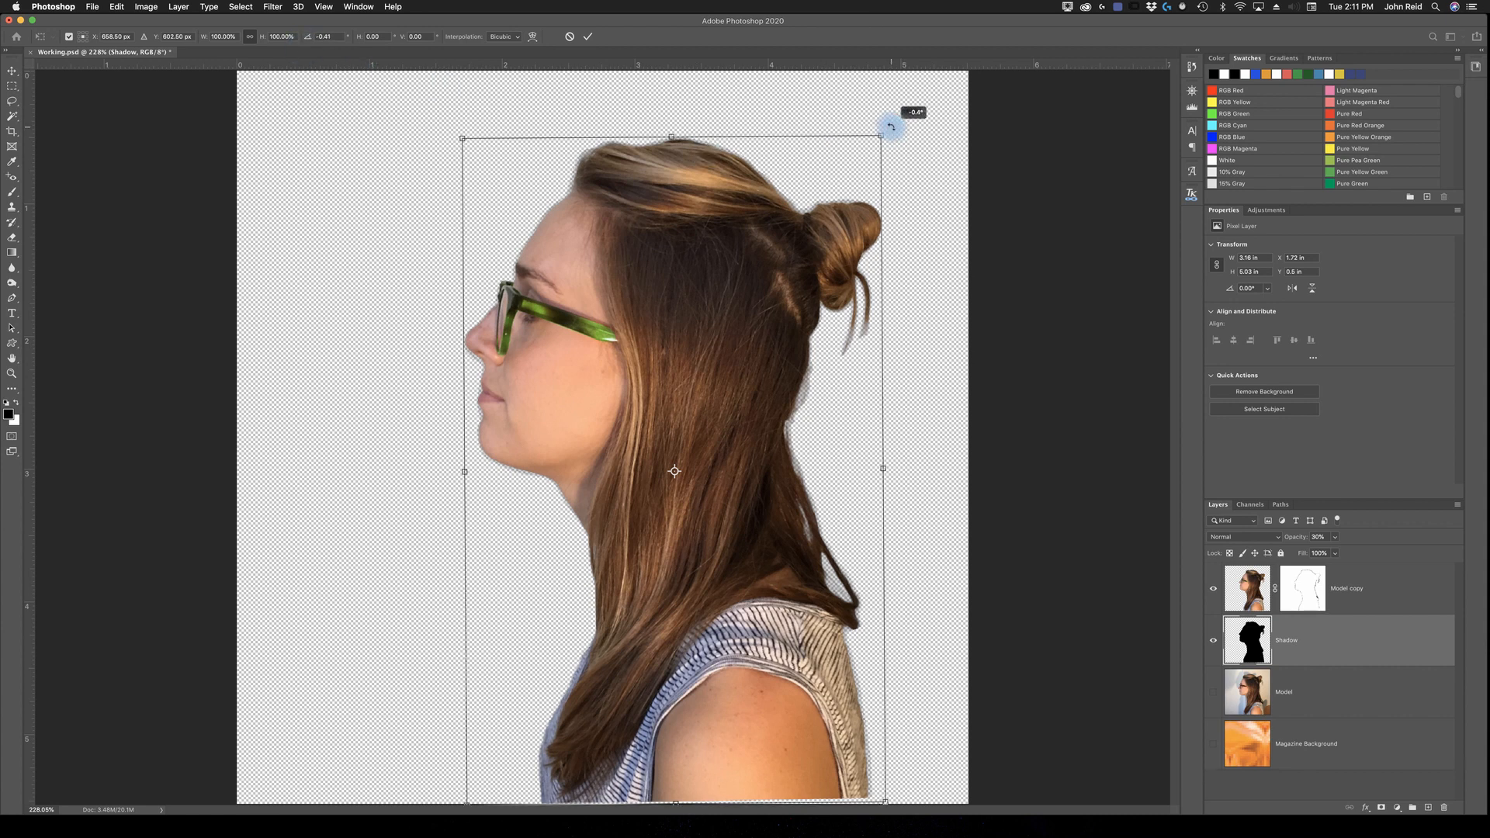
{"action": "left_click_drag", "start_coordinate": [891, 126], "coordinate": [794, 94]}
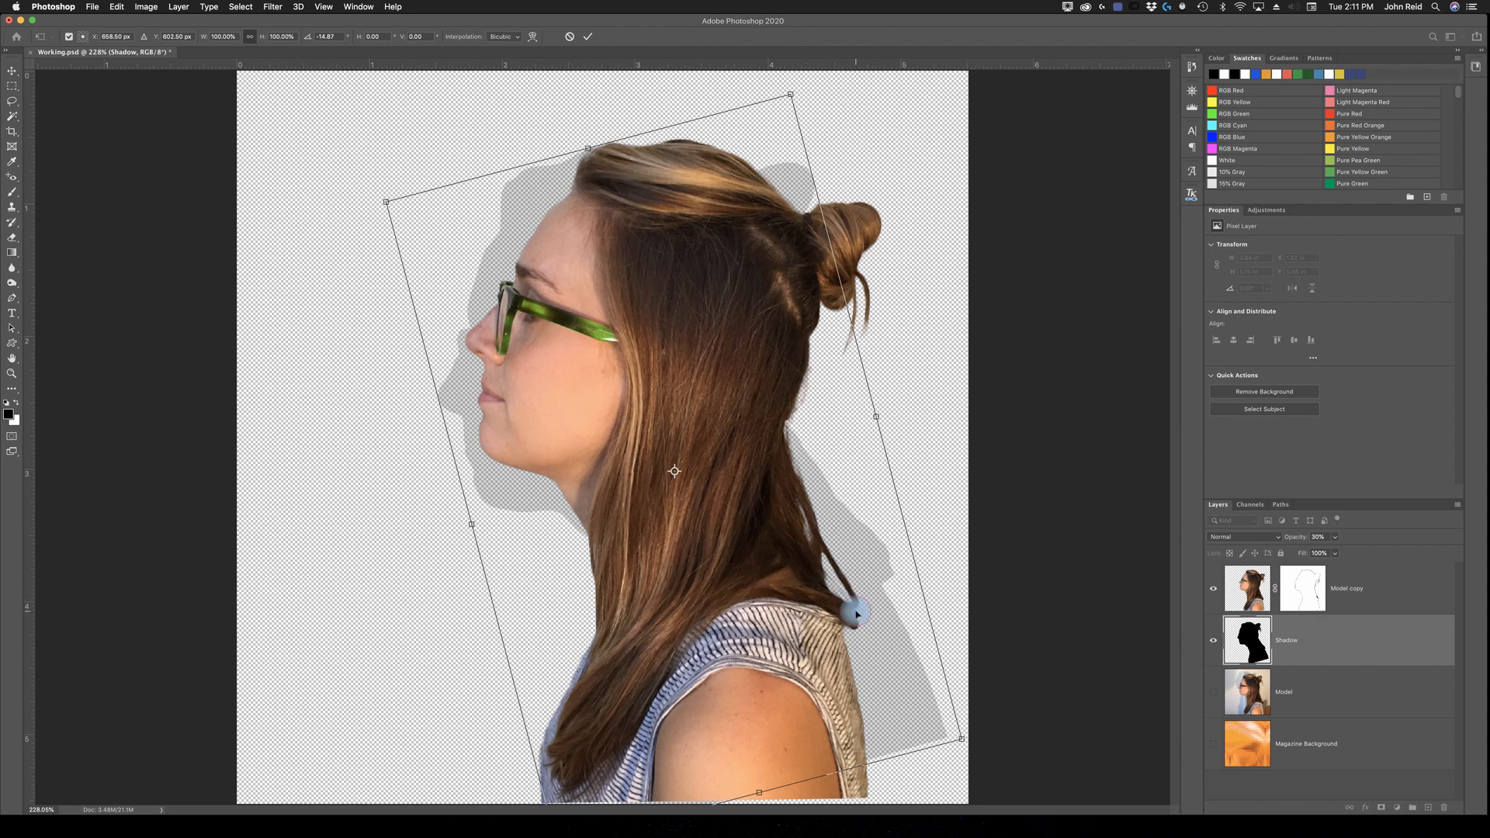
Step: Shift the shadow out in front of the model's face, ease its rotation to about -13.6°, and apply the transform
{"action": "left_click_drag", "start_coordinate": [857, 615], "coordinate": [811, 618]}
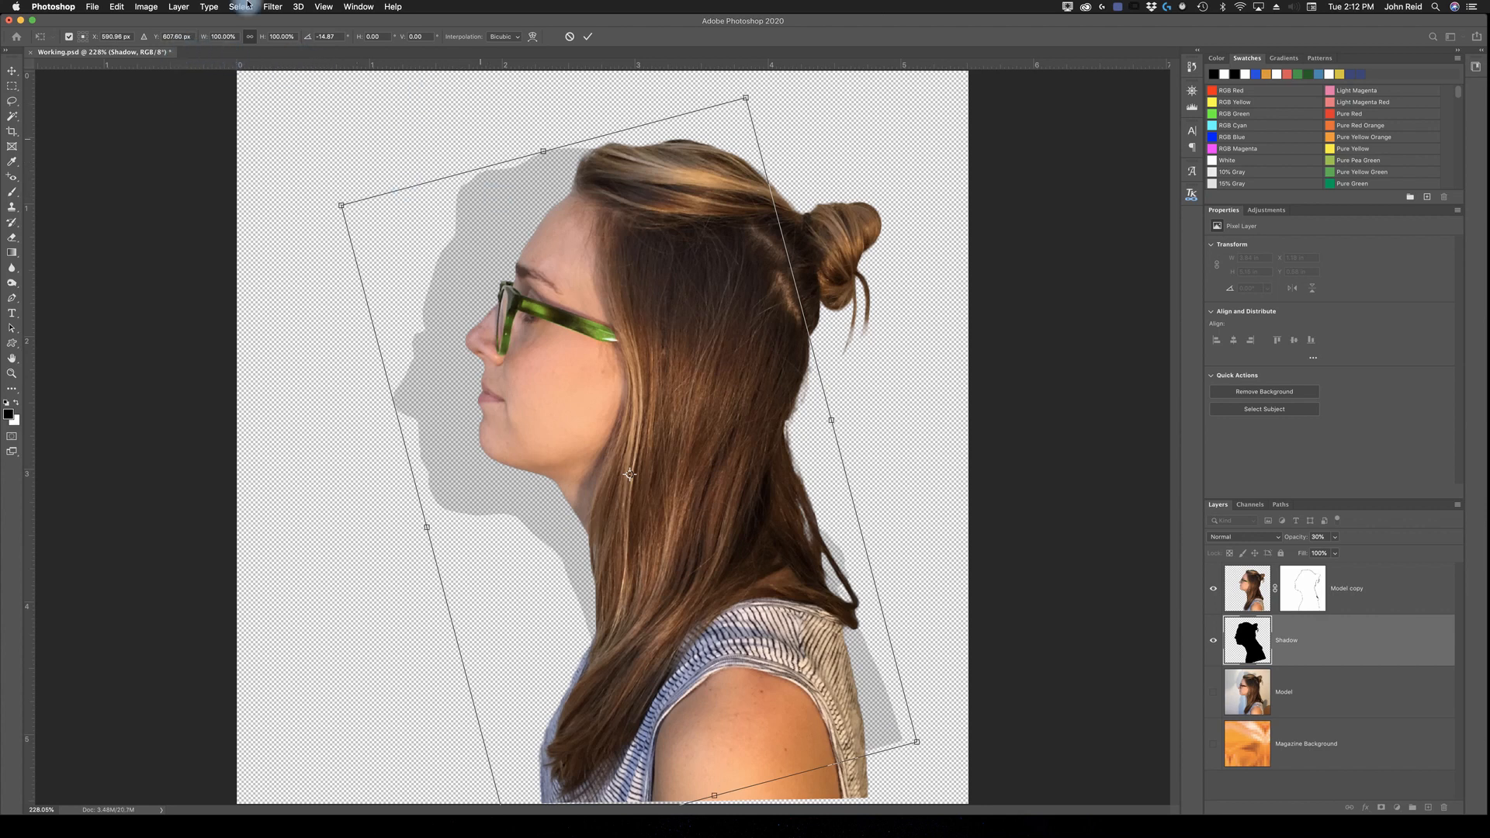
{"action": "mouse_move", "coordinate": [774, 550]}
{"action": "left_mouse_down"}
{"action": "mouse_move", "coordinate": [759, 551]}
{"action": "mouse_move", "coordinate": [784, 548]}
{"action": "left_mouse_up"}
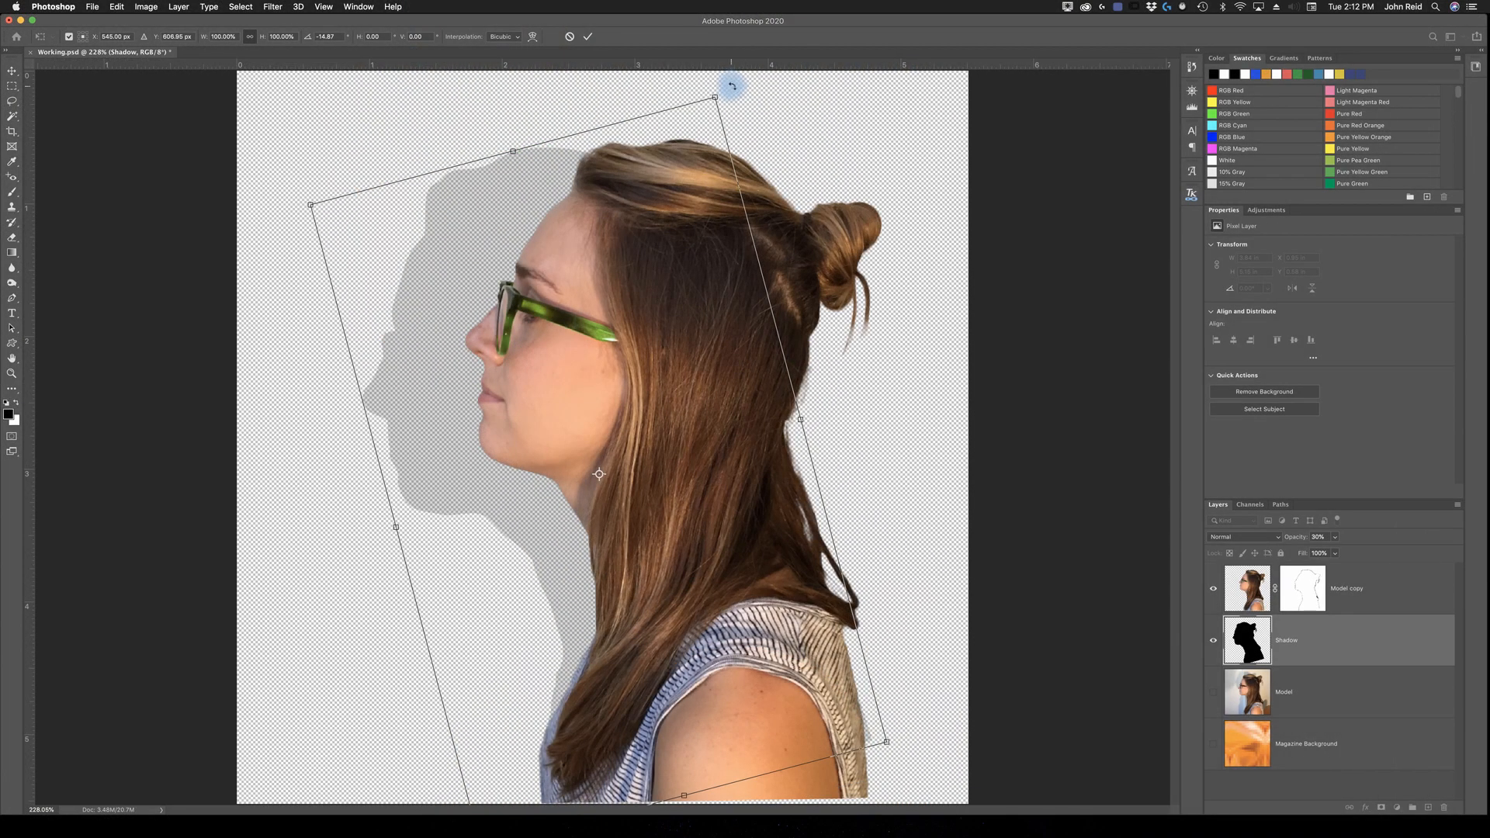
{"action": "left_click_drag", "start_coordinate": [735, 87], "coordinate": [744, 89]}
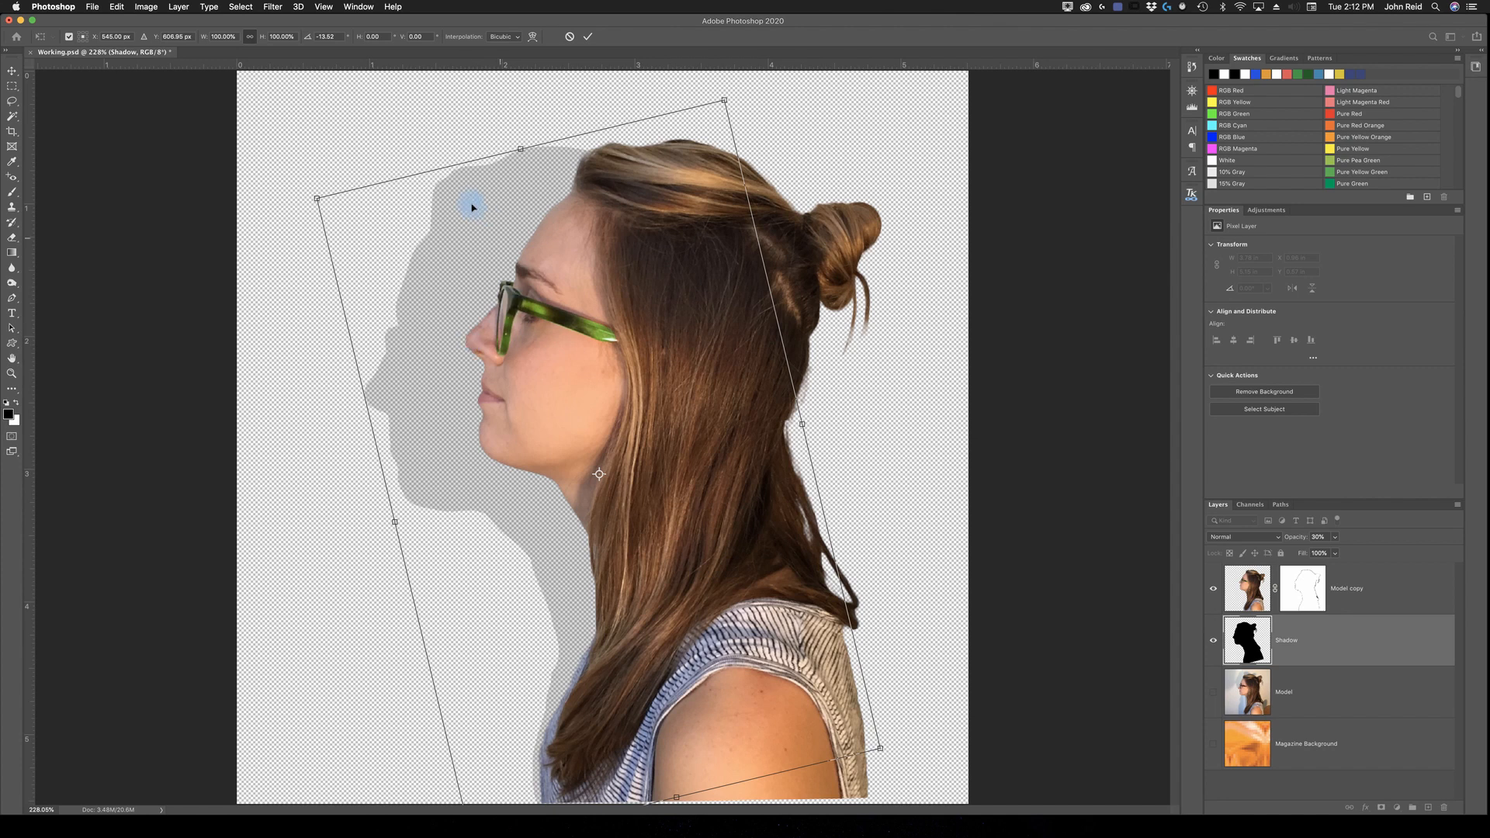
{"action": "left_click", "coordinate": [590, 39]}
{"action": "key", "text": "z"}
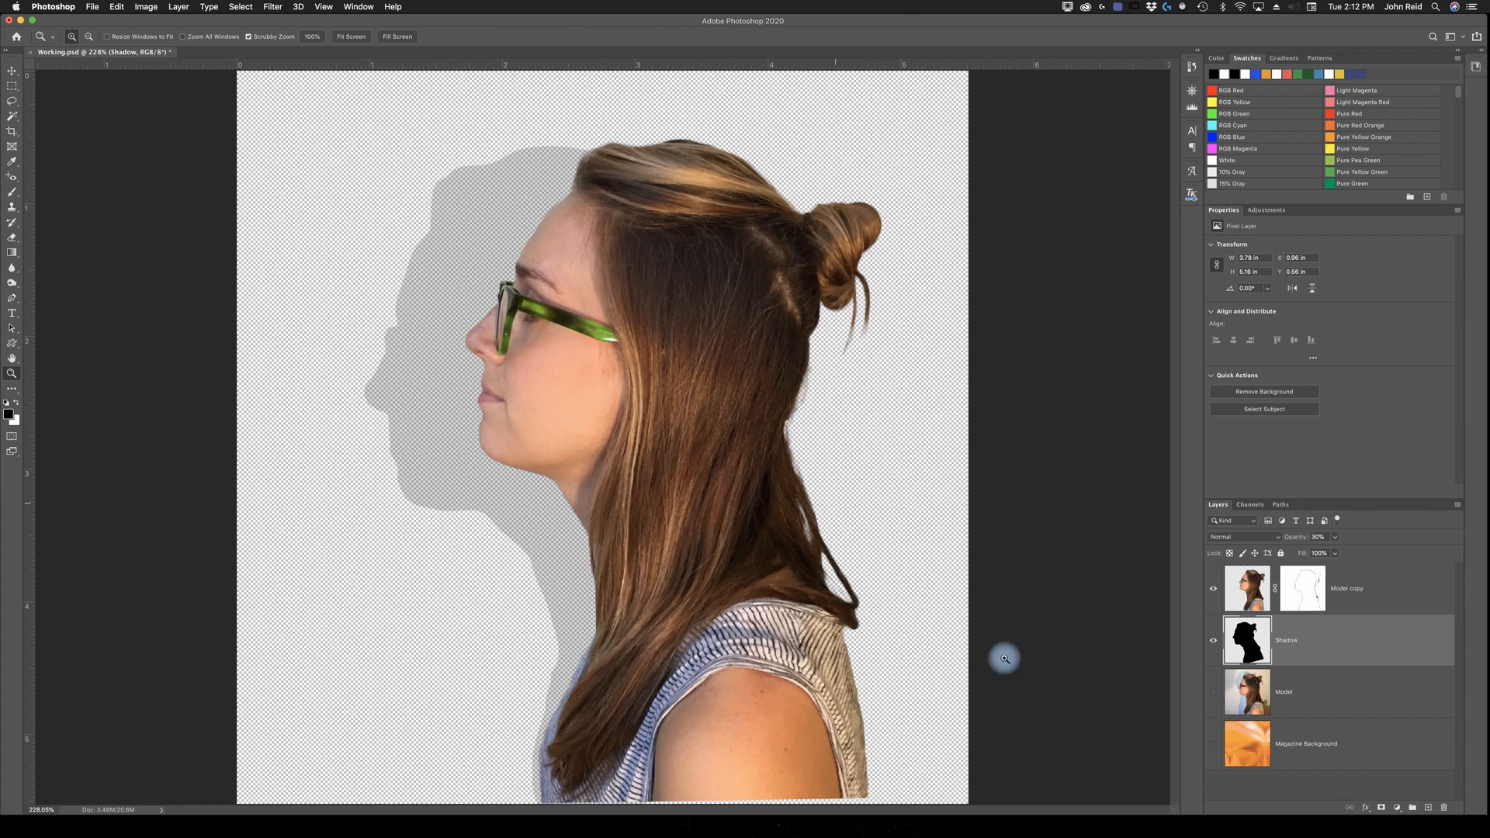
Step: Show the Magazine Background layer, select the hidden Model layer, and save the document
{"action": "left_click", "coordinate": [1214, 745]}
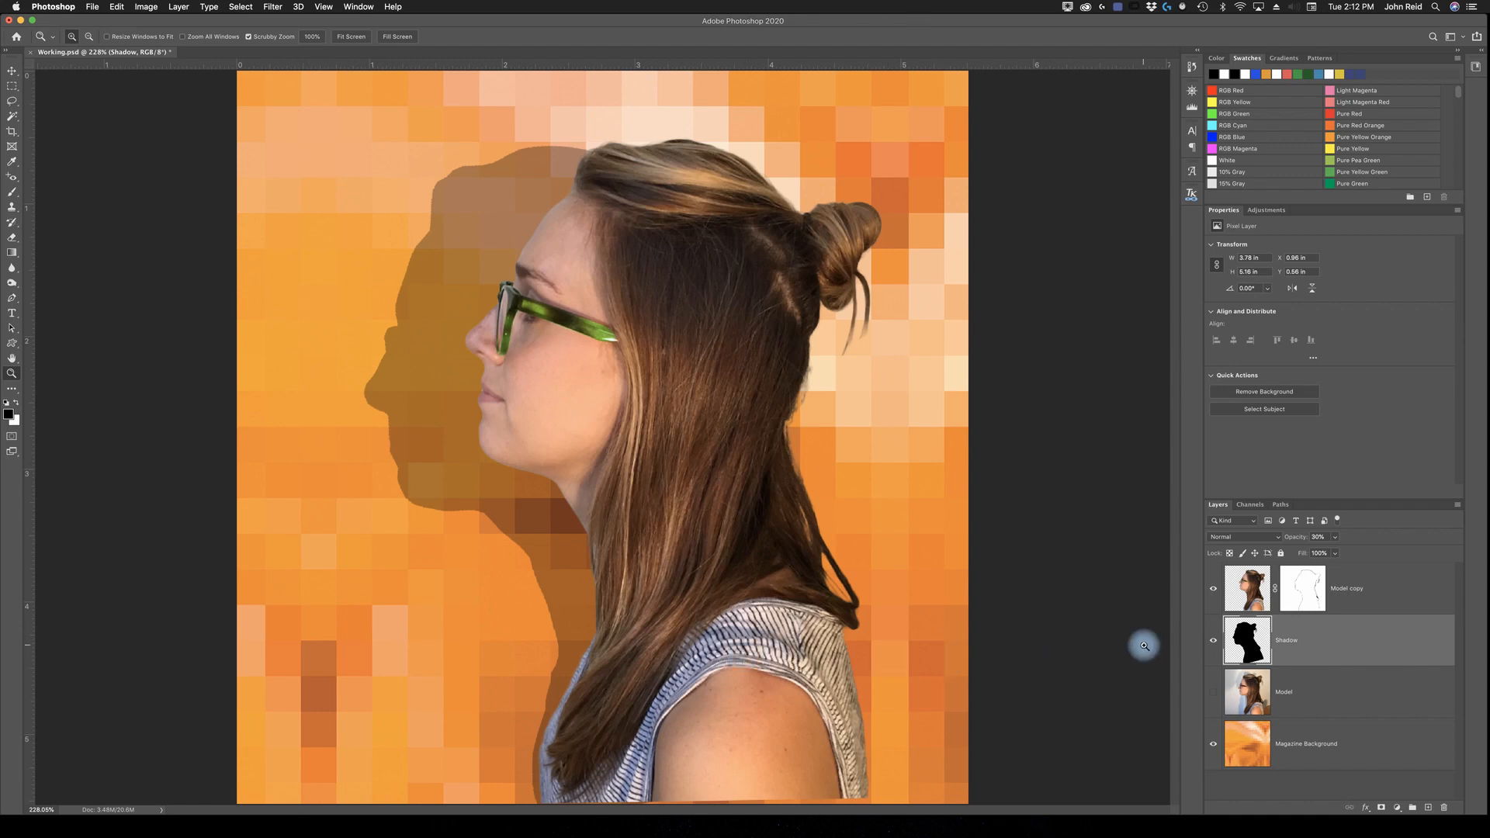
{"action": "left_click", "coordinate": [1293, 698]}
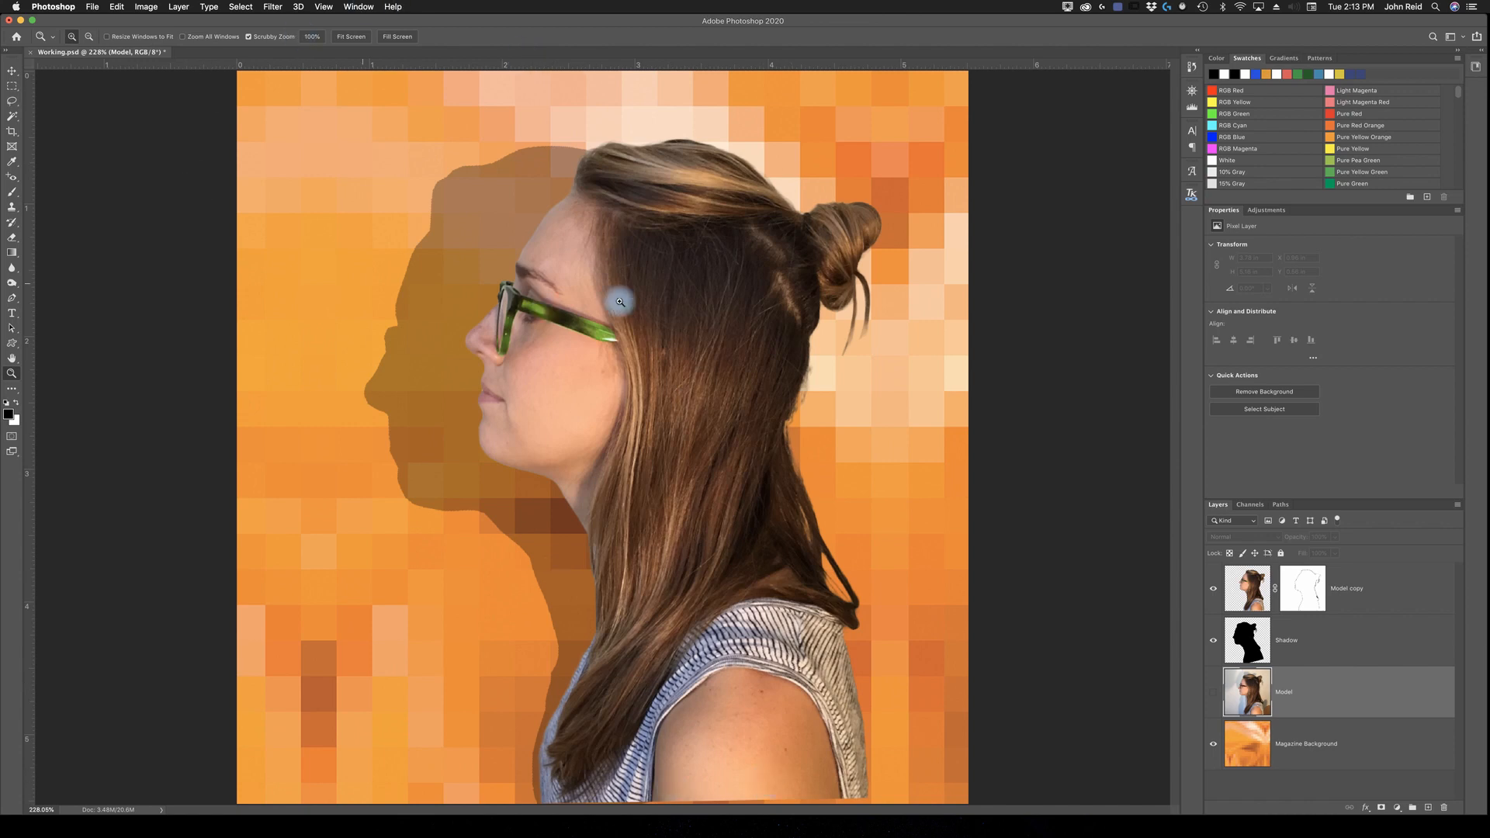
{"action": "left_click", "coordinate": [92, 7]}
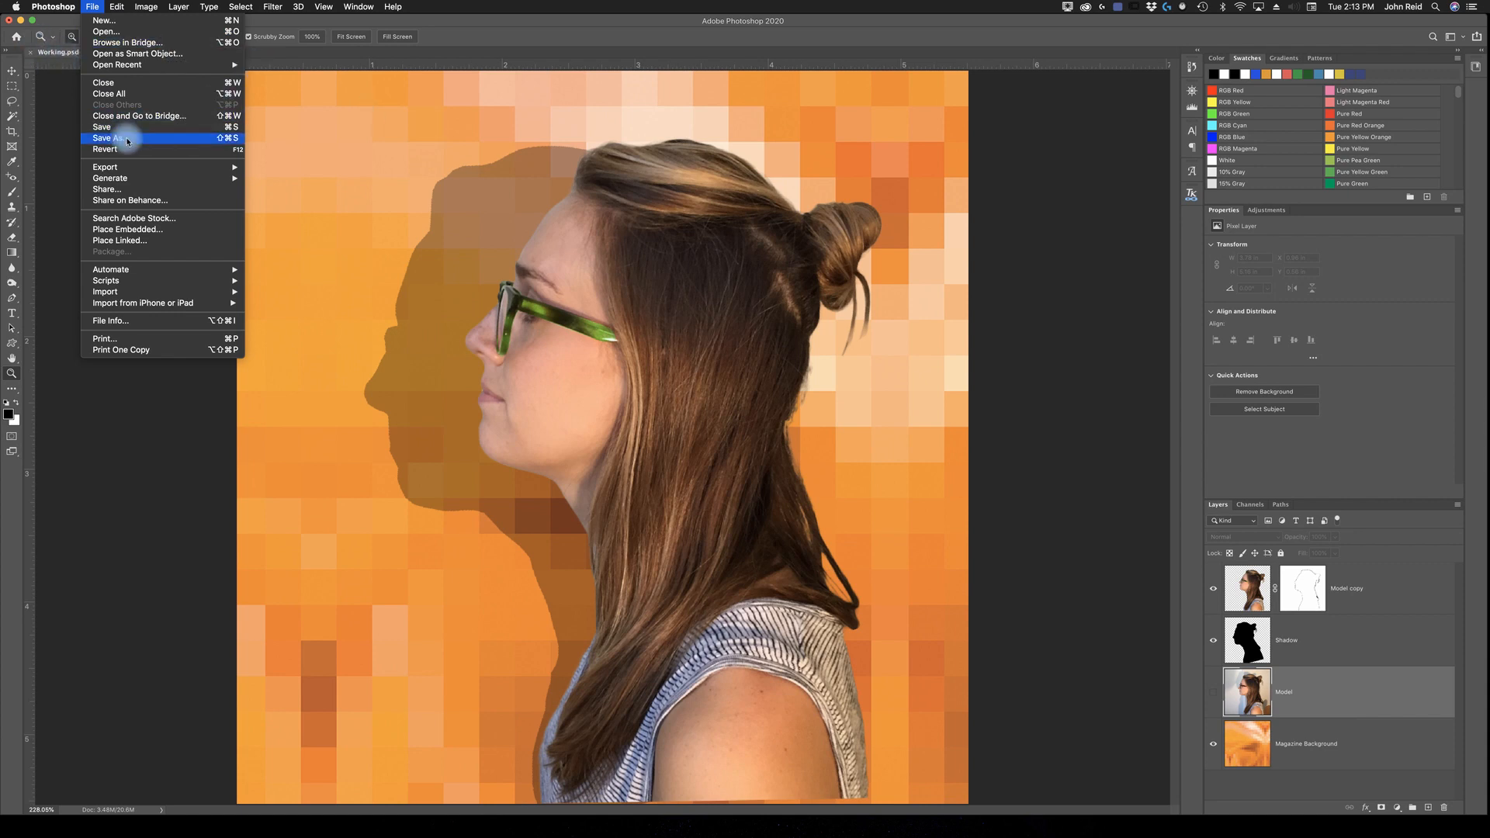
{"action": "left_click", "coordinate": [103, 127]}
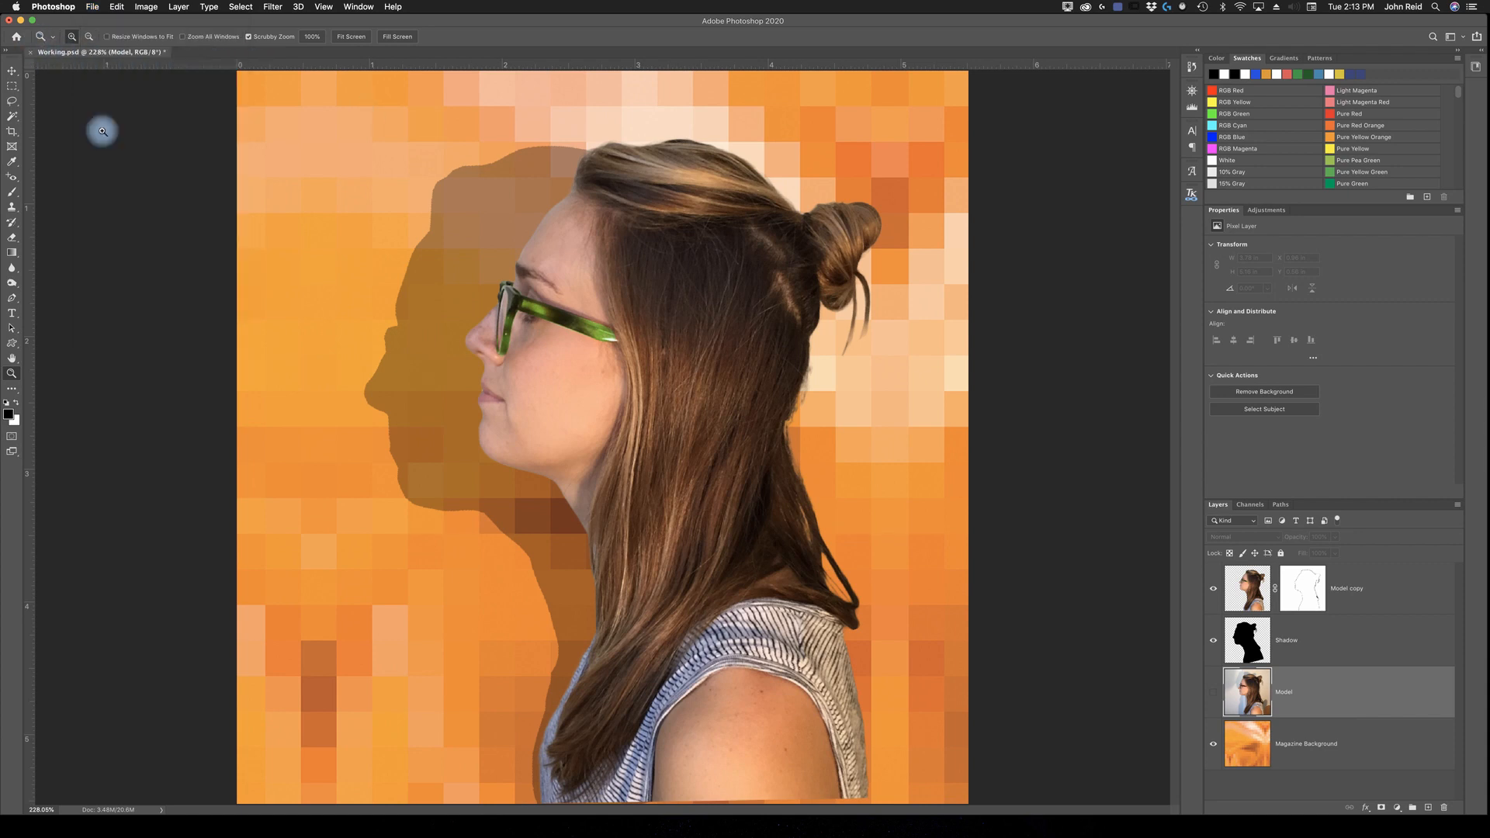